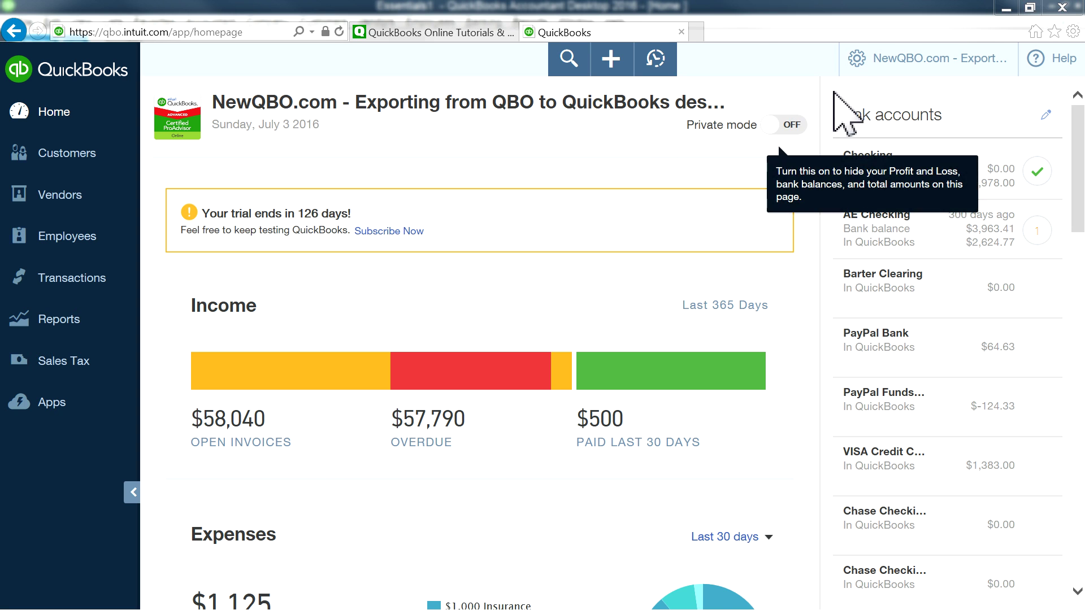
Step: Open the Export Data overview for moving company data from QuickBooks Online to QuickBooks Desktop
click(863, 63)
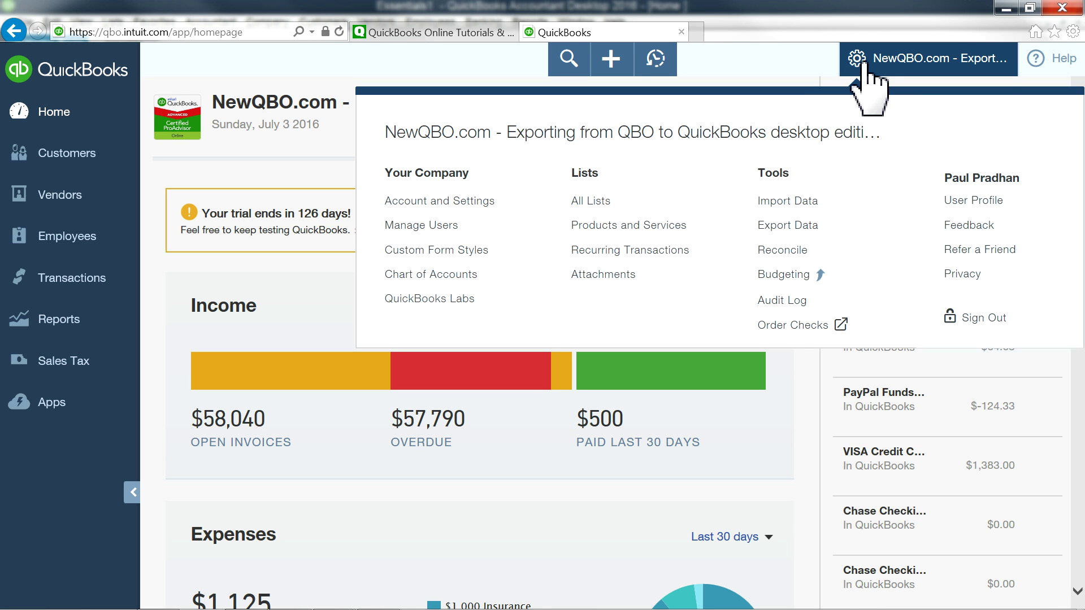
click(763, 224)
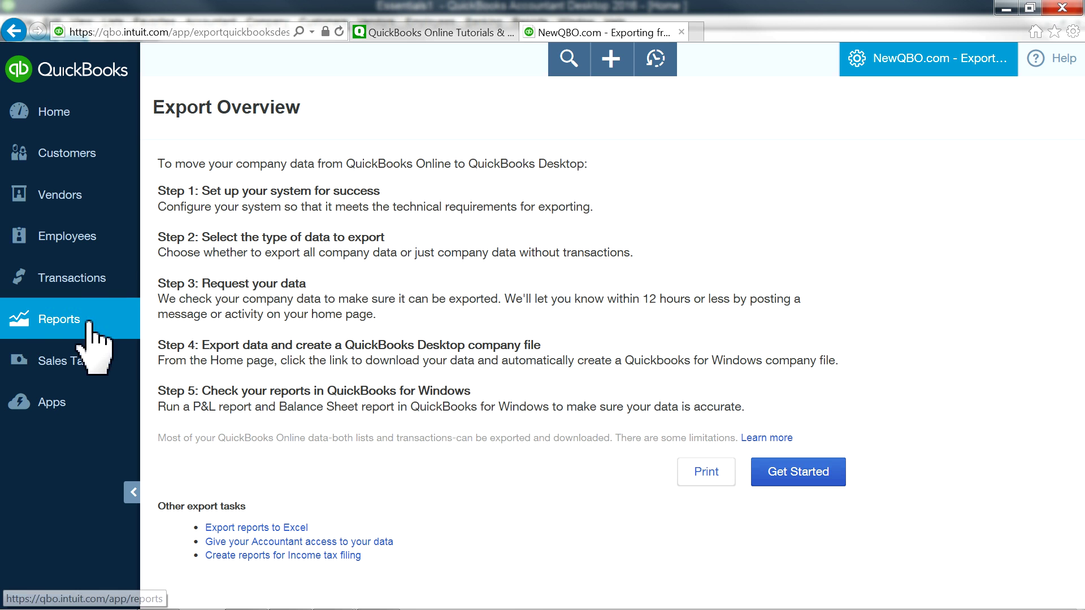
Step: Search the reports for "trial" and open the Trial Balance report
click(50, 320)
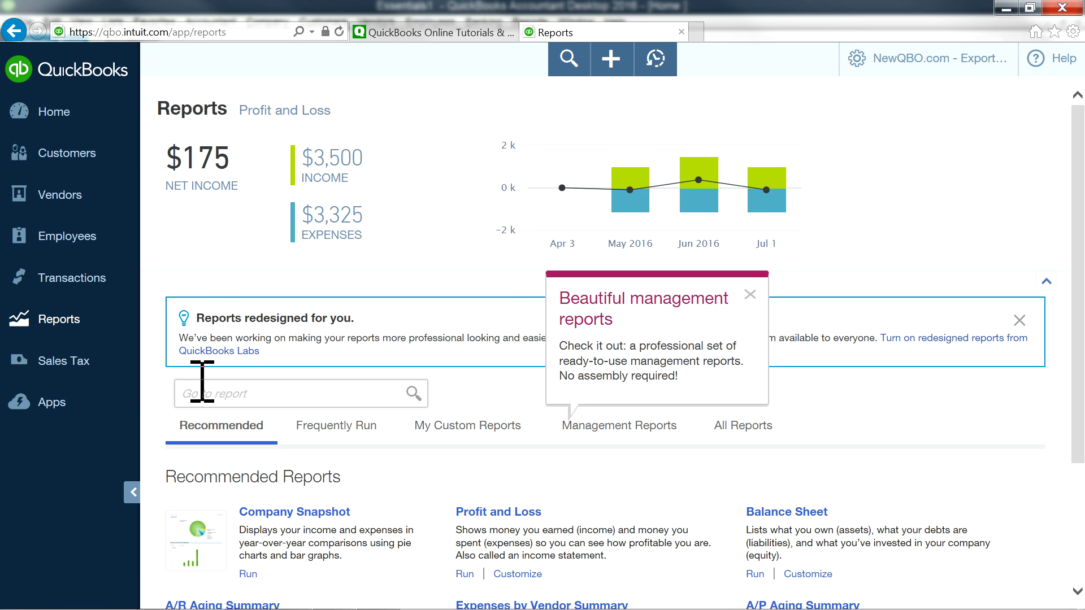
click(203, 393)
click(220, 393)
text(t)
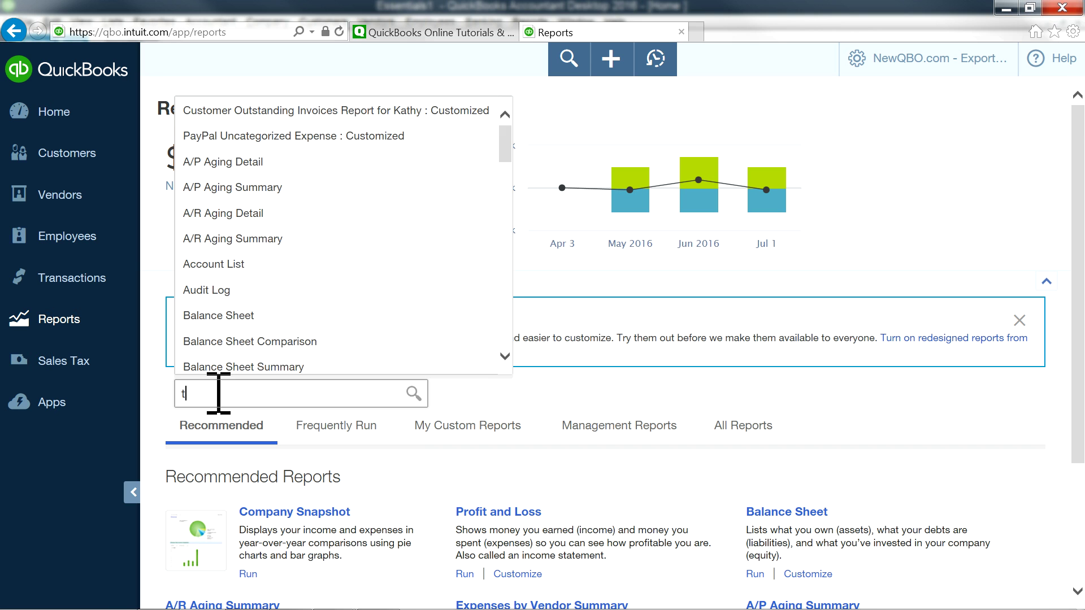
text(rial)
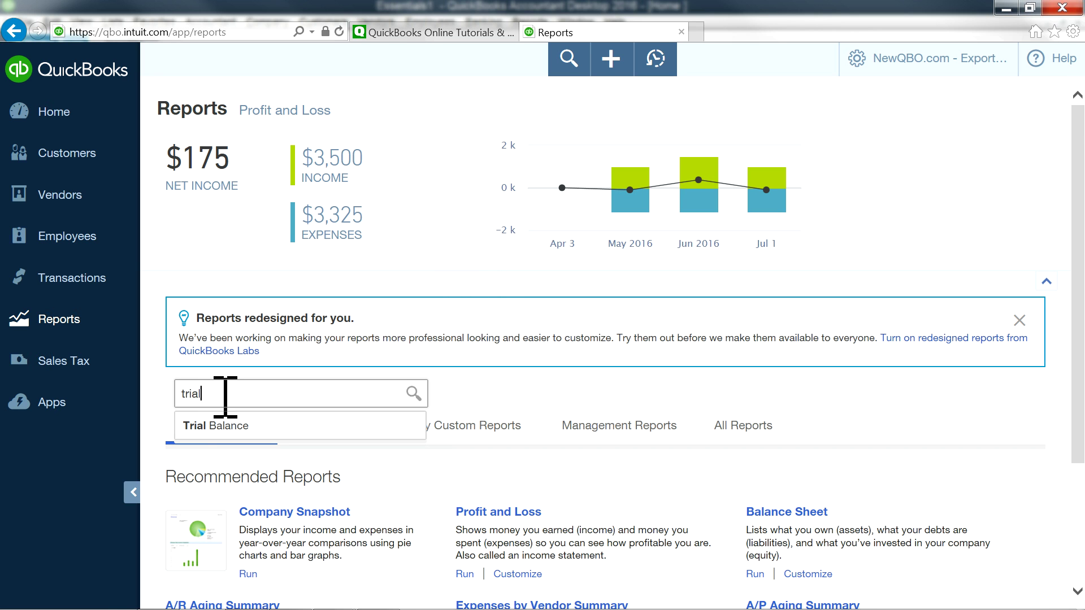
click(228, 428)
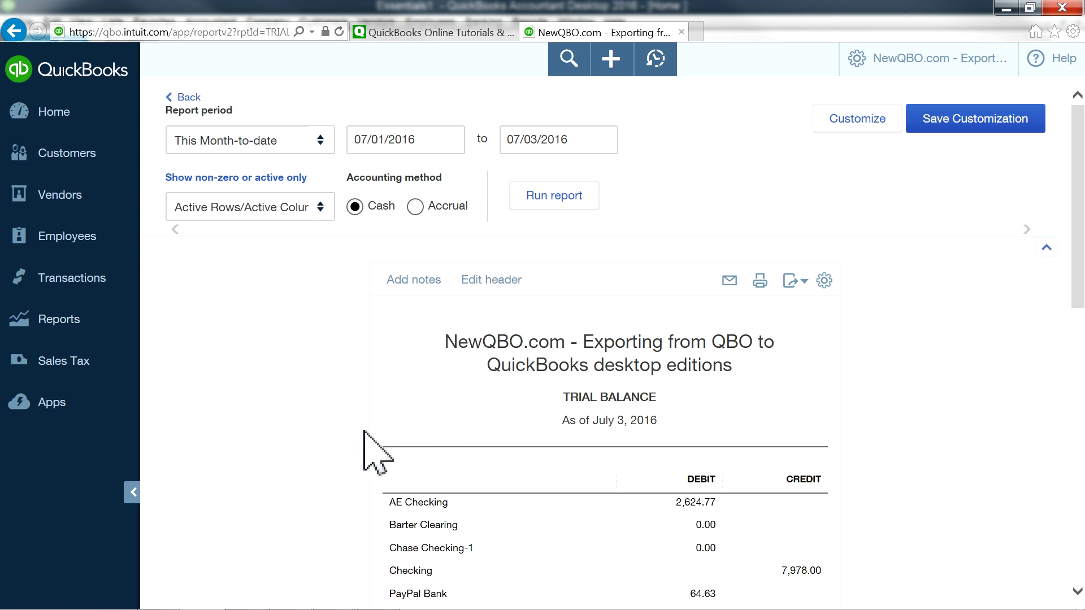
Step: Run the Trial Balance for All Dates using the Accrual accounting method
click(321, 146)
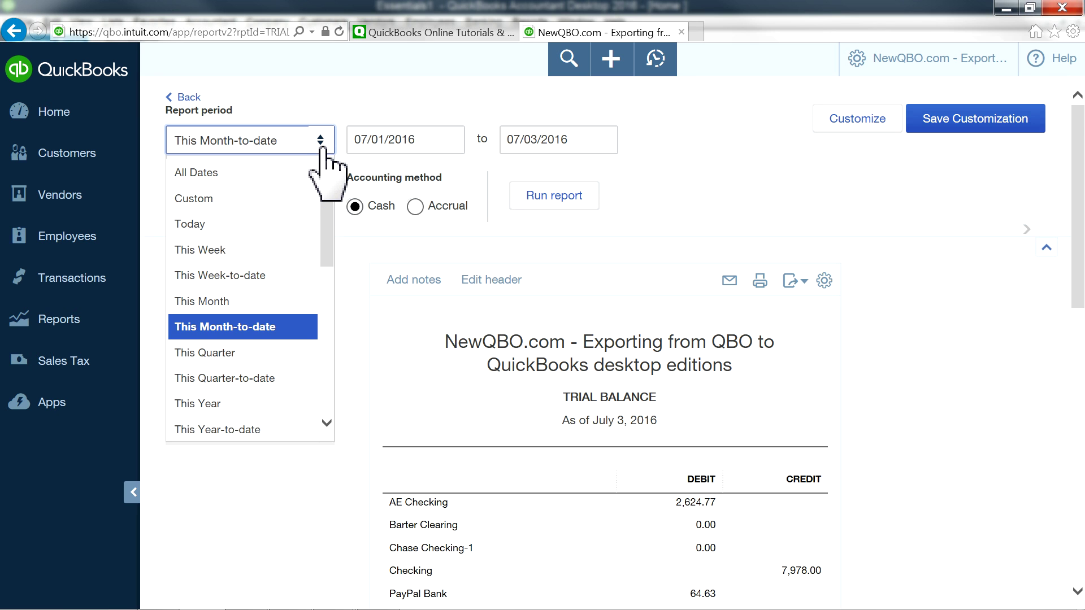
click(261, 172)
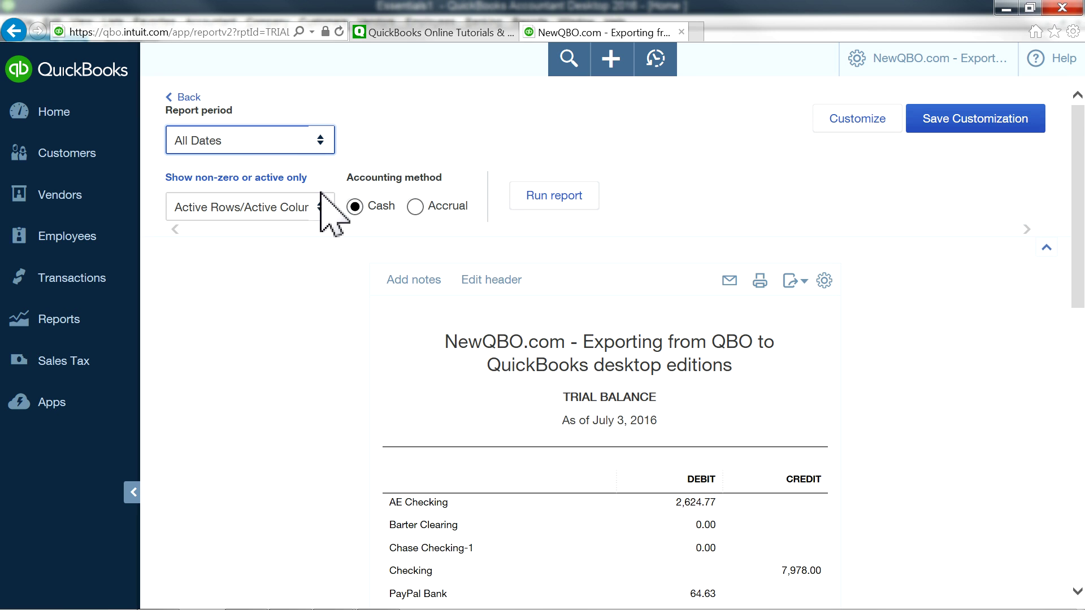
click(416, 207)
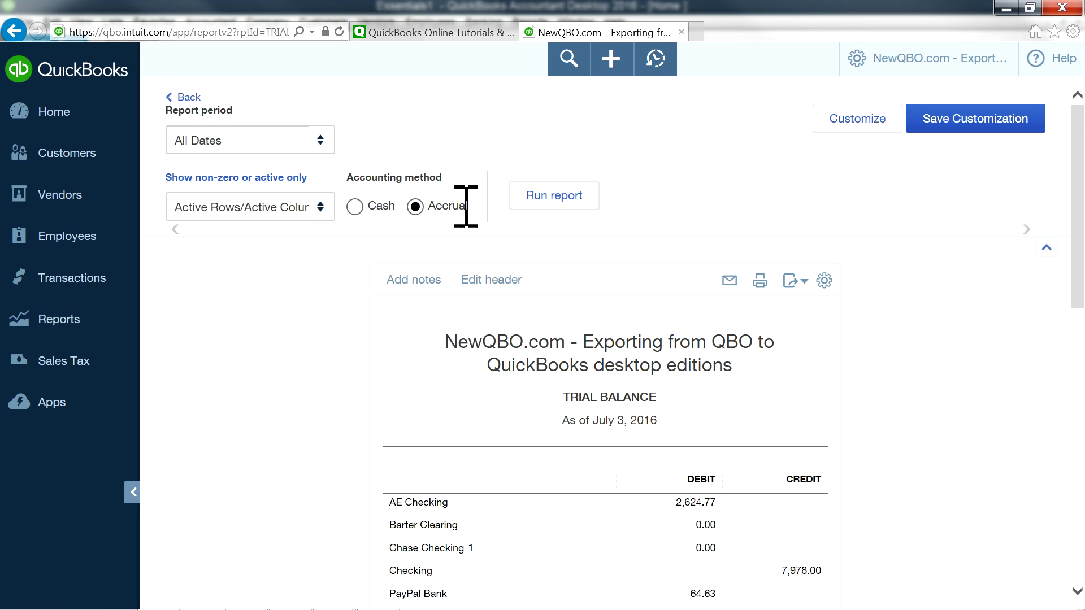
click(552, 204)
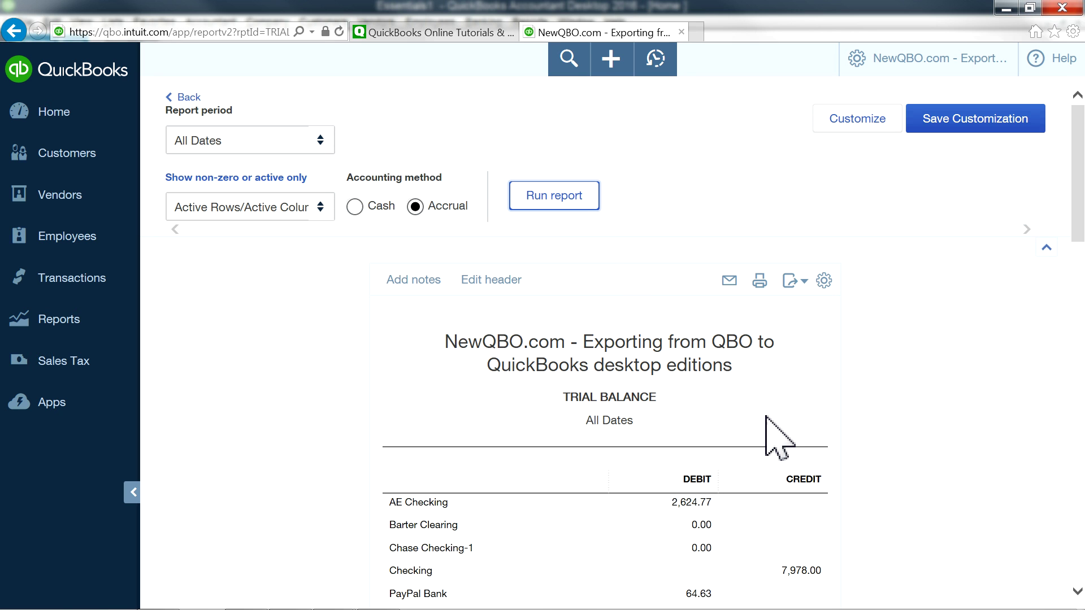
scroll(727, 411, down, 3)
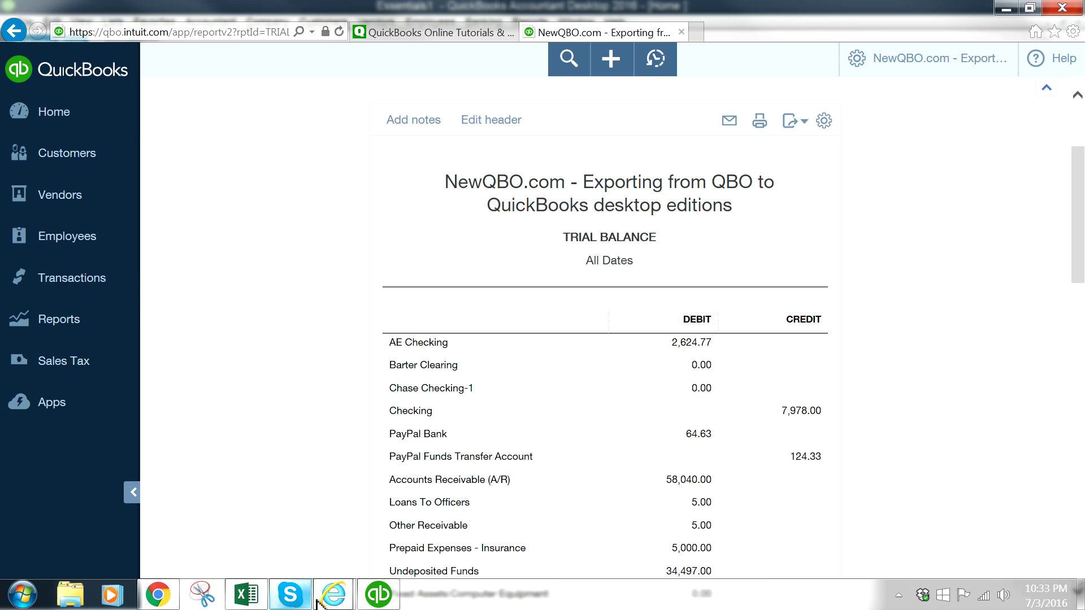
Step: Switch to QuickBooks Accountant Desktop 2016 and open the Trial Balance report from the Accountant & Taxes reports
click(377, 594)
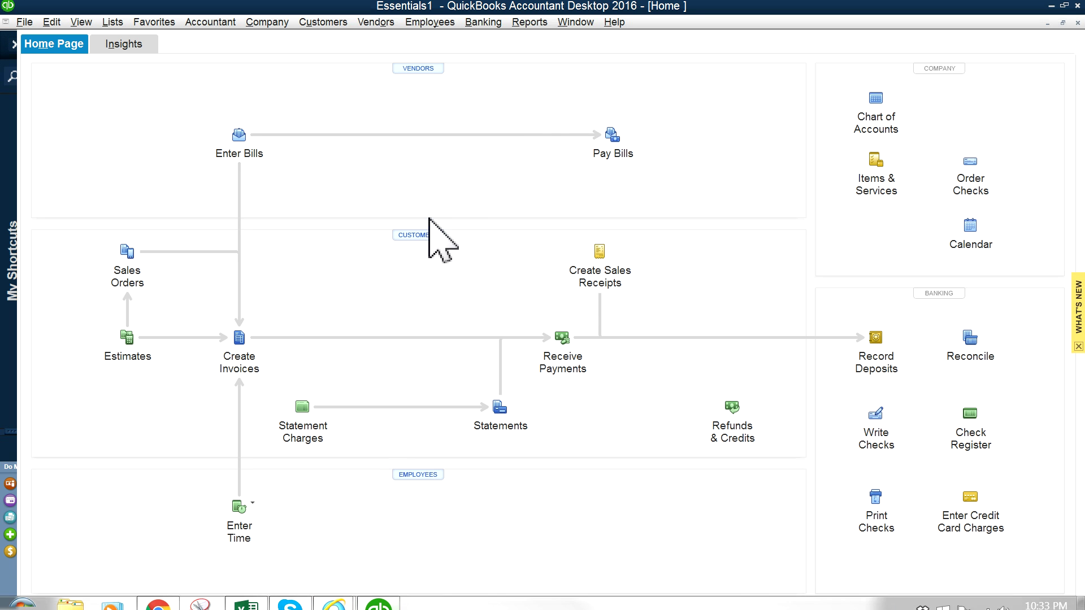
click(526, 22)
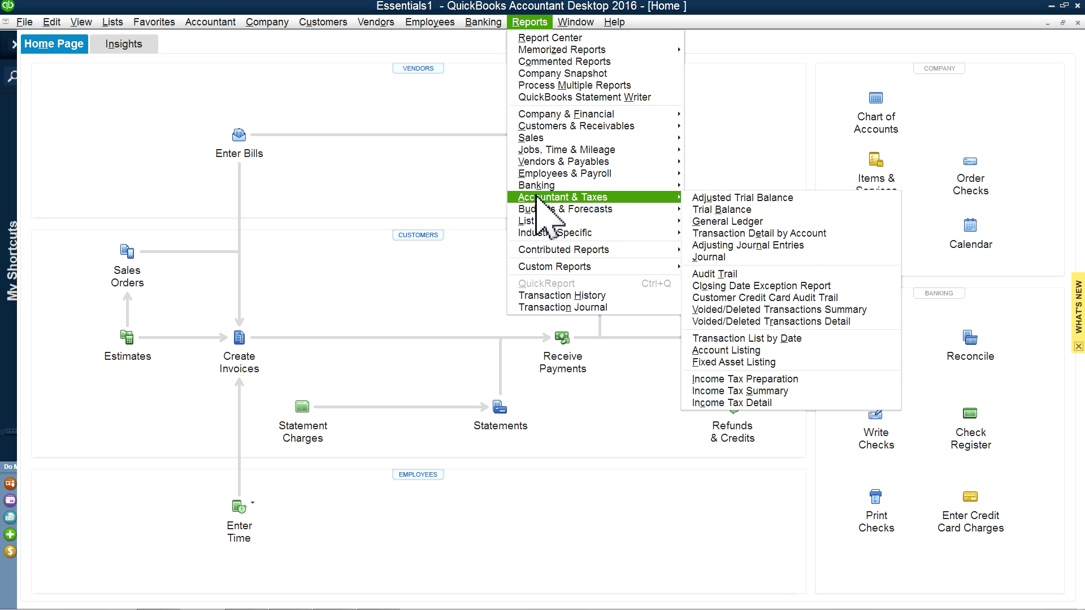
mouse_move(644, 186)
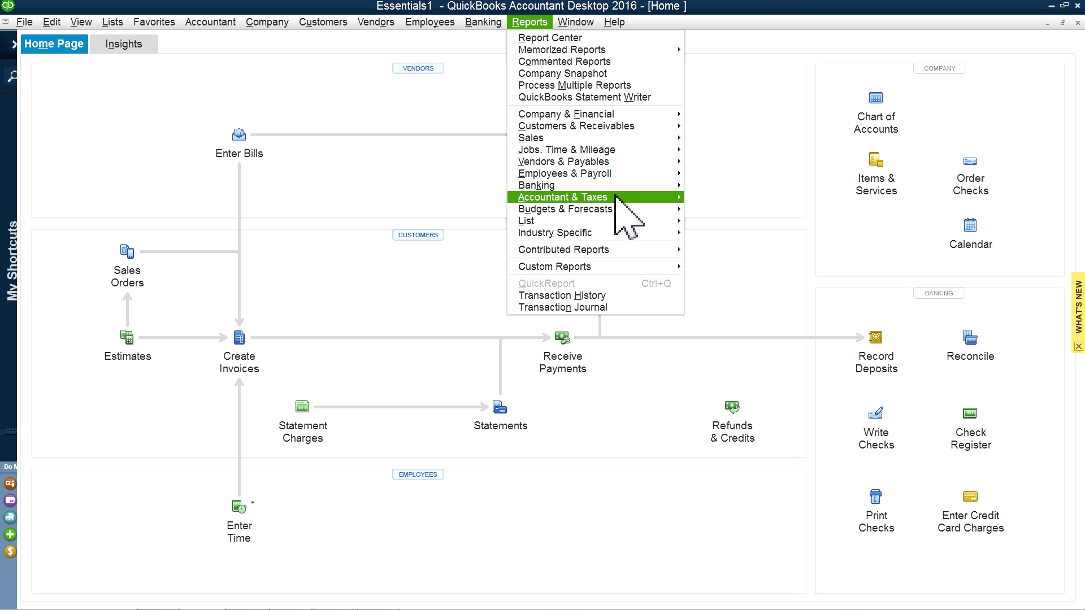
mouse_move(616, 197)
click(700, 209)
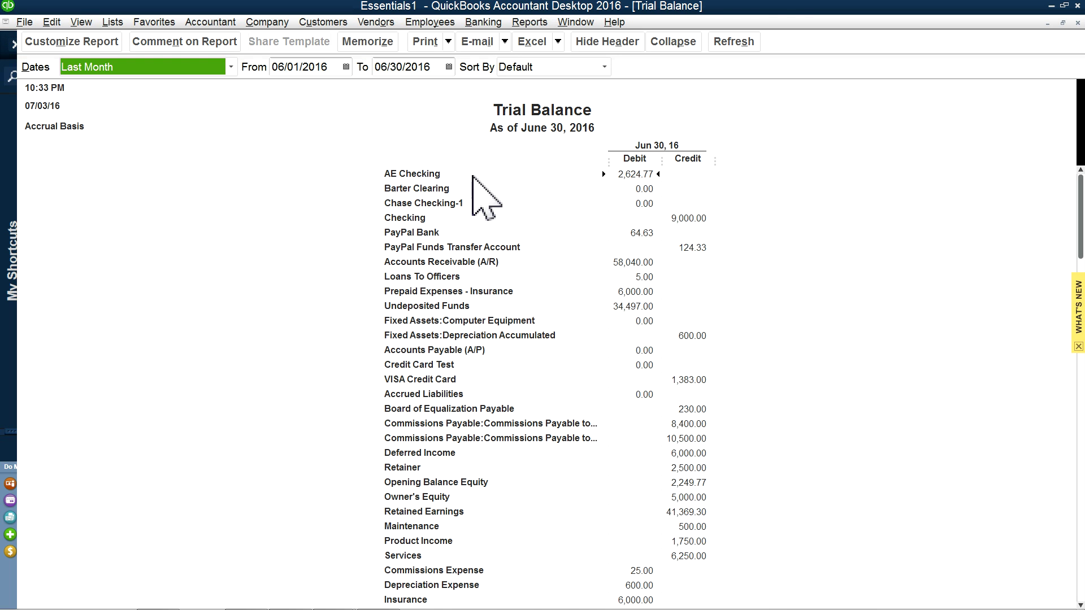
Step: Set the desktop Trial Balance date range to All
click(233, 69)
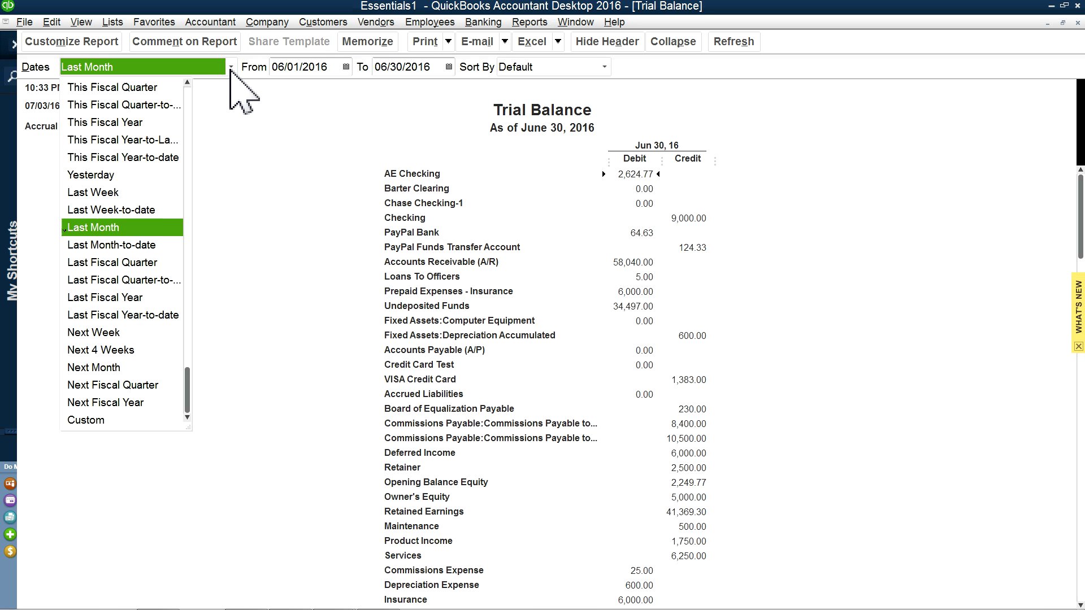
click(188, 113)
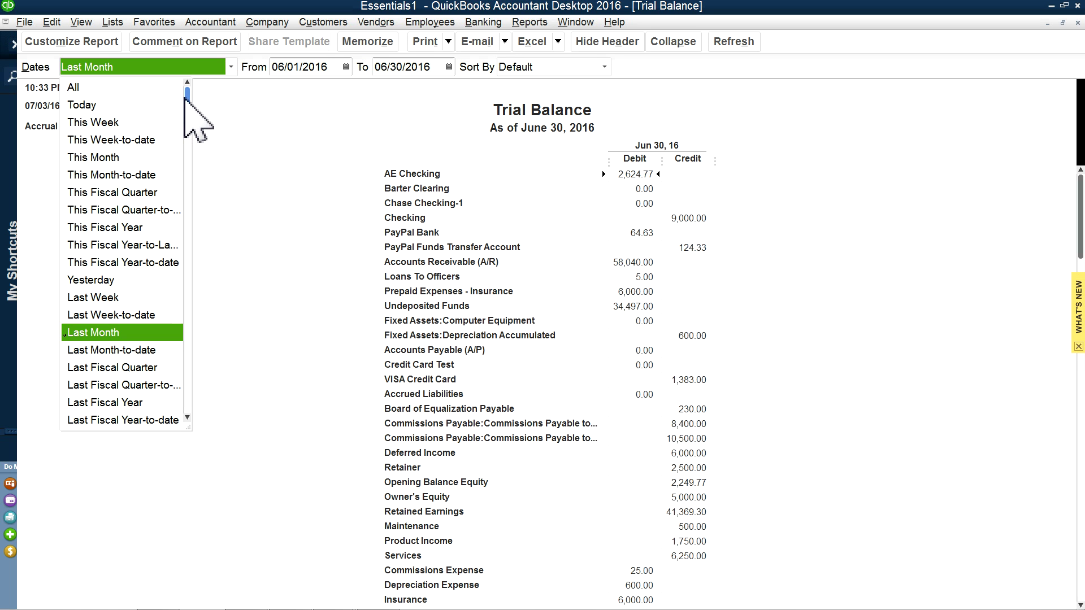
click(74, 88)
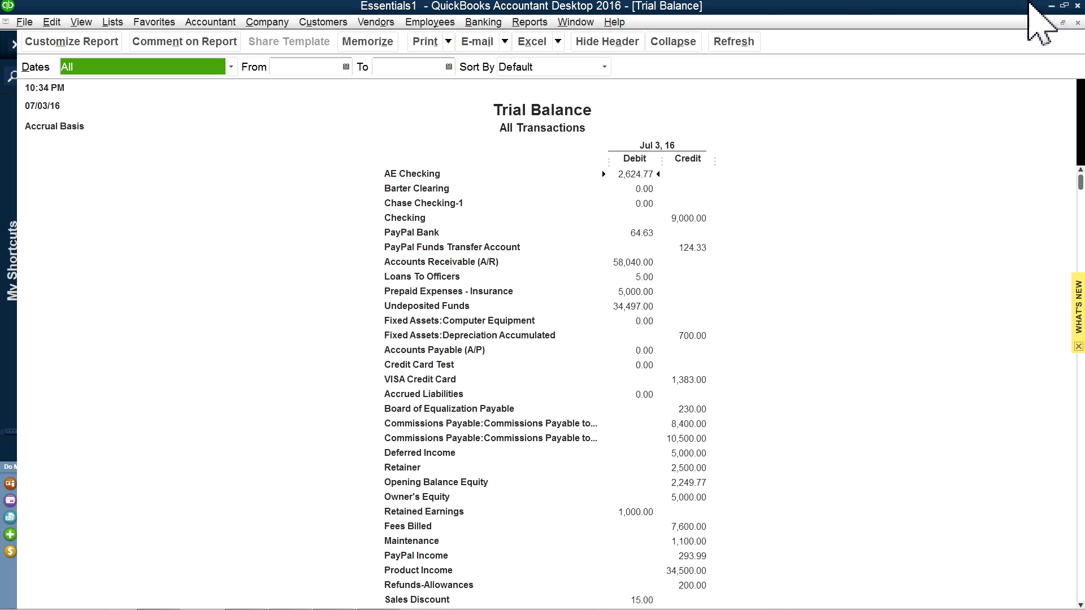
Step: Arrange the desktop and online Trial Balance windows side by side and collapse the online navigation sidebar
click(1064, 7)
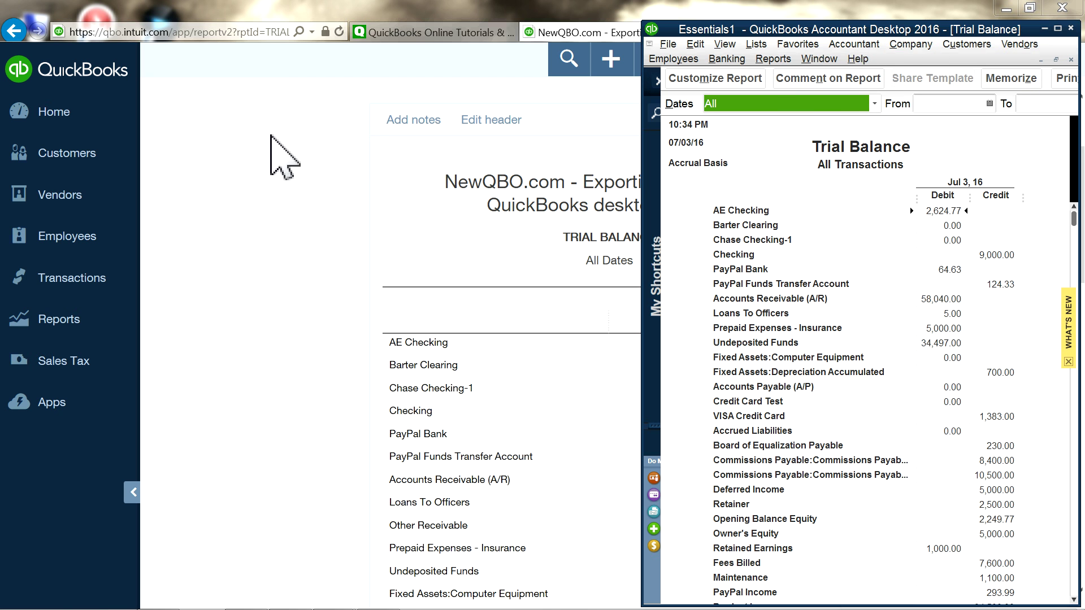
click(254, 164)
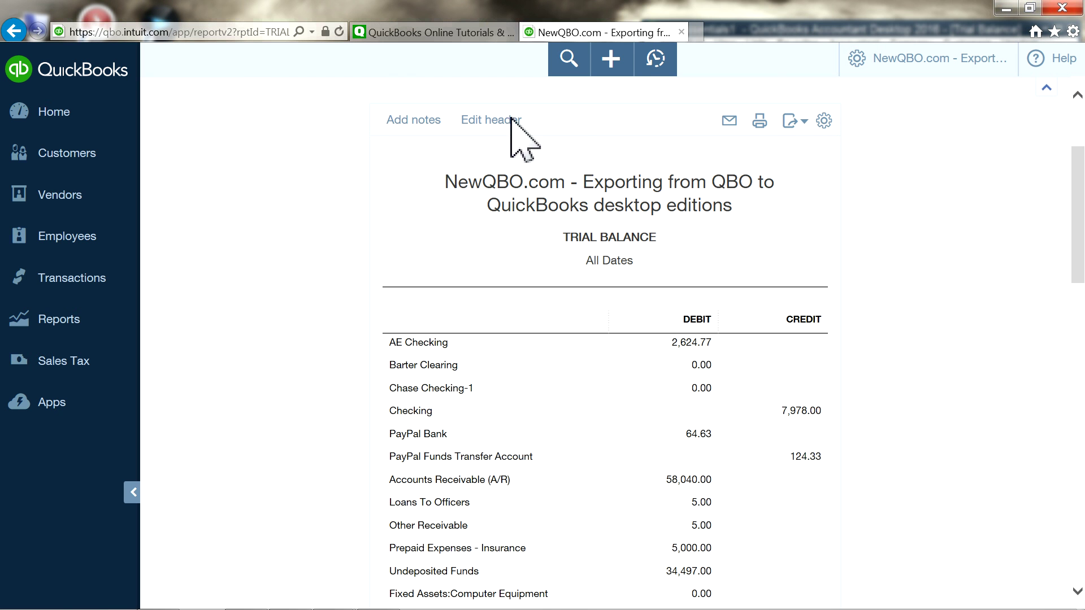
click(1029, 7)
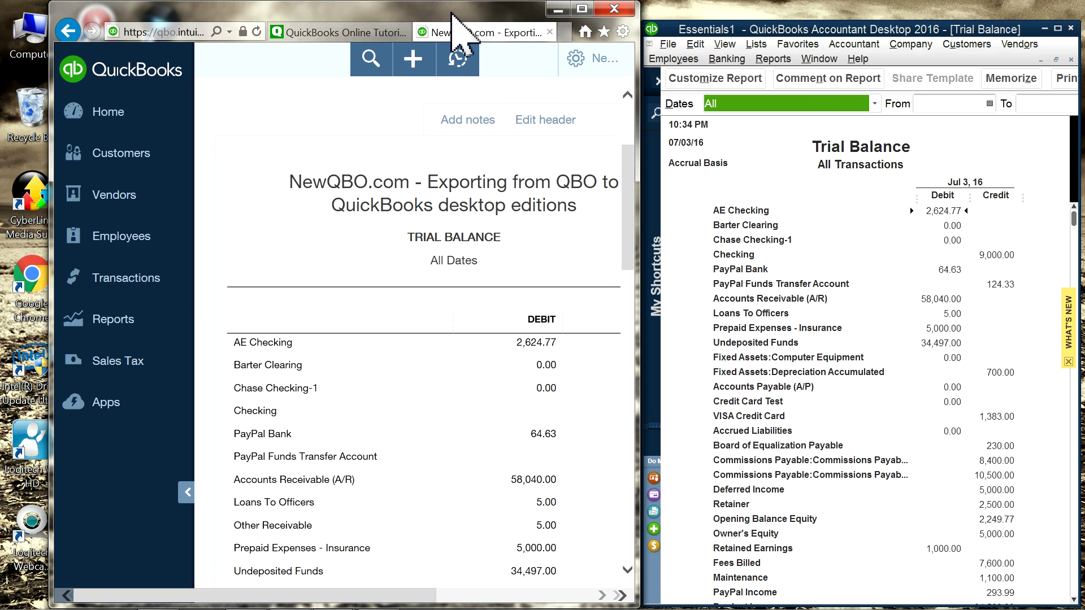
drag(406, 12, 395, 8)
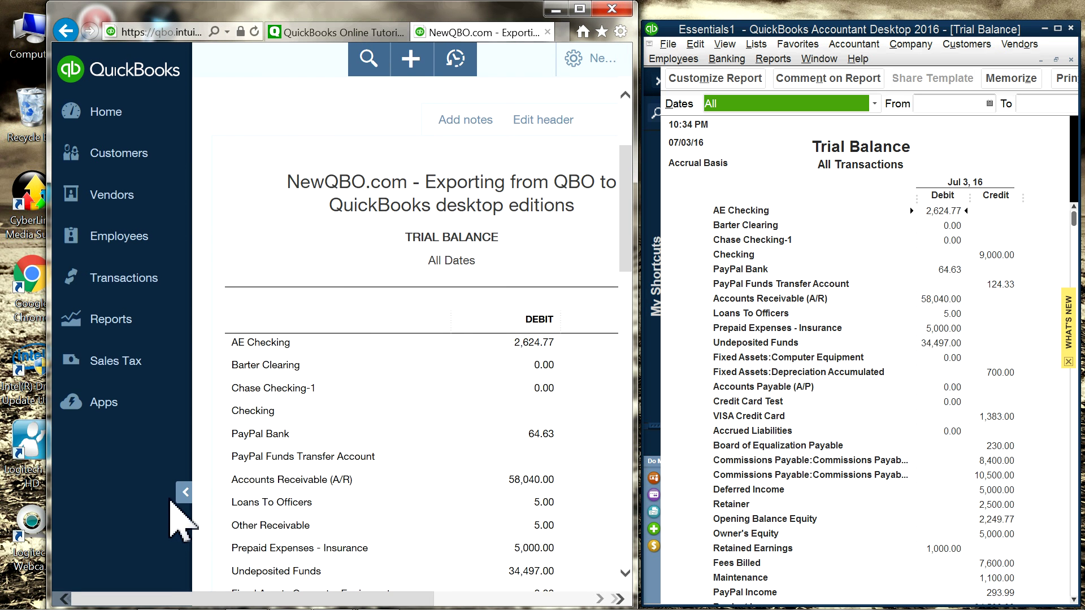
click(186, 493)
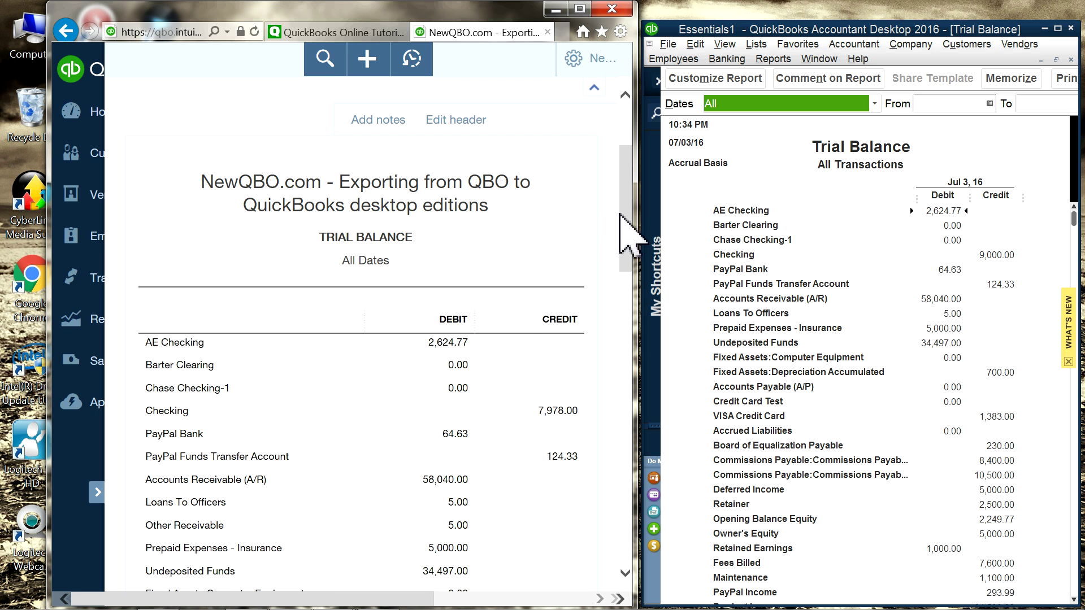
Step: Compare the debit and credit totals at the end of the online and desktop Trial Balance reports
drag(622, 217, 625, 532)
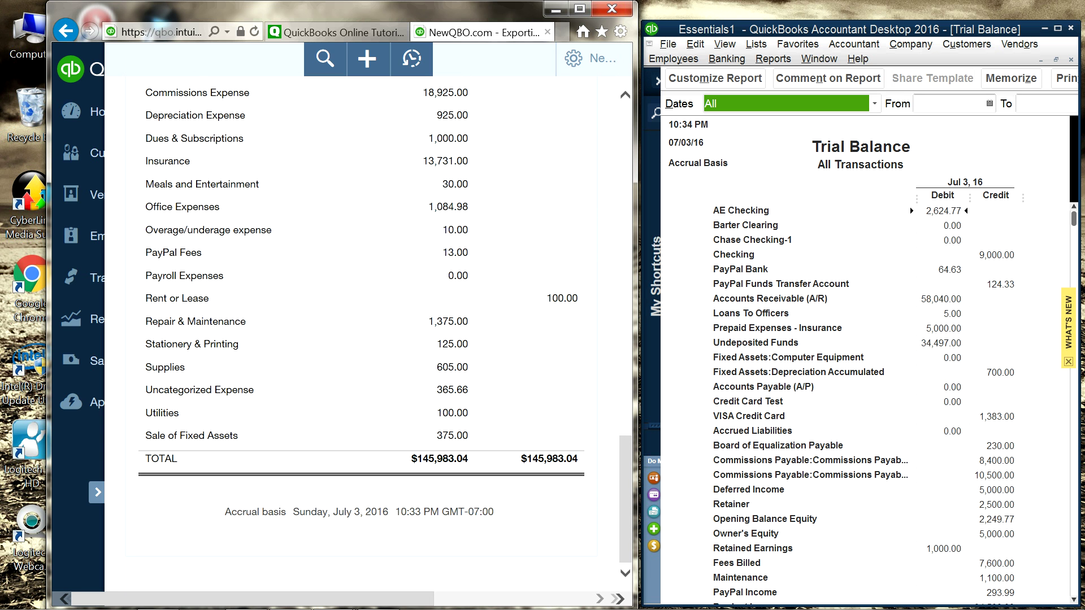
click(1014, 182)
scroll(983, 243, down, 10)
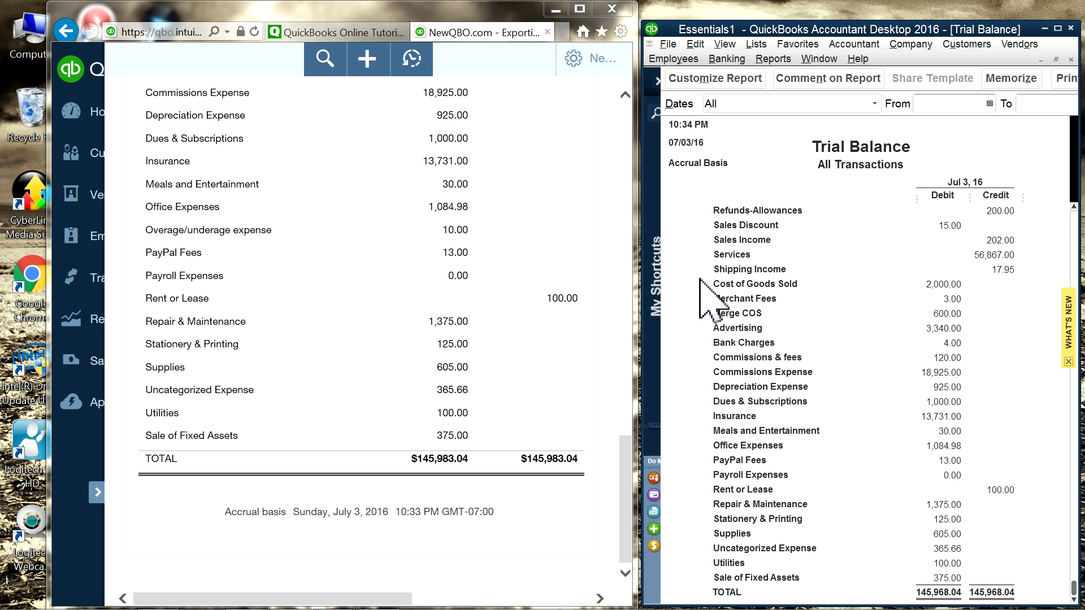
scroll(623, 170, up, 10)
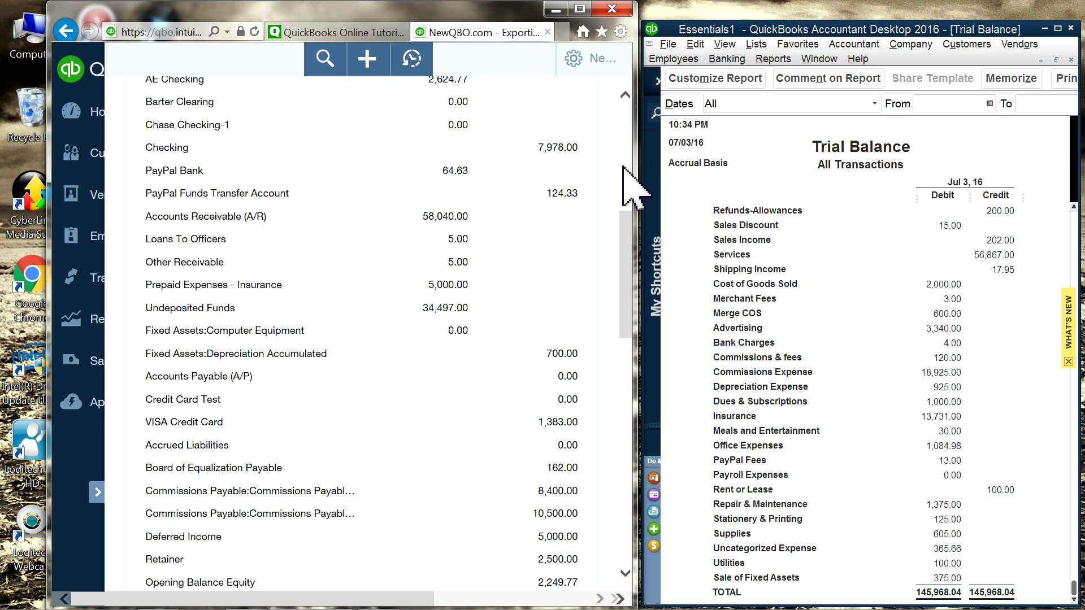
scroll(623, 170, up, 5)
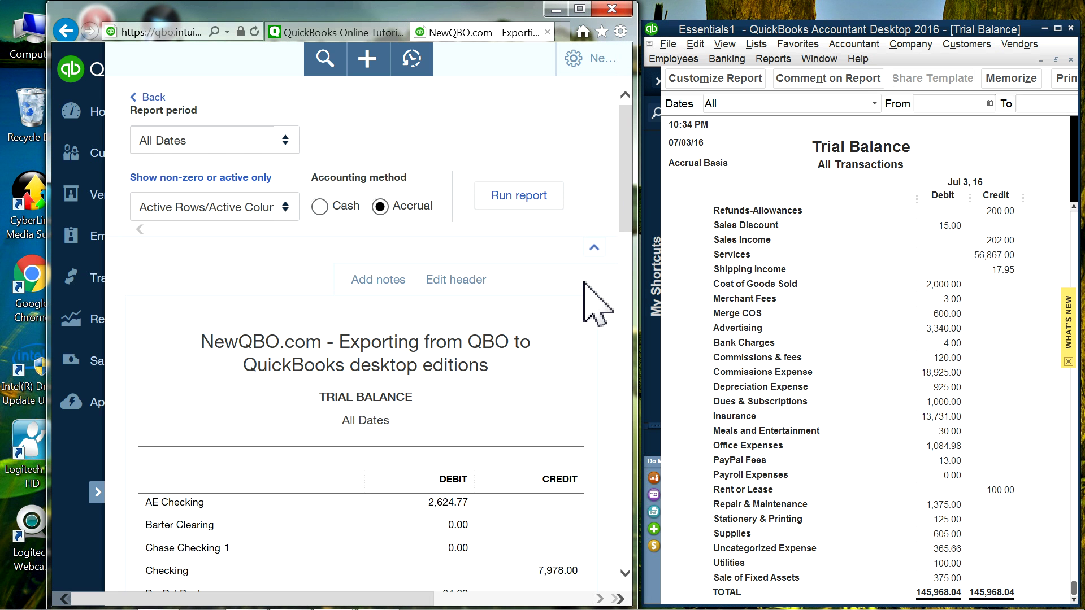
Step: Change the online Trial Balance report period to Last Year and run the report again
scroll(584, 285, down, 1)
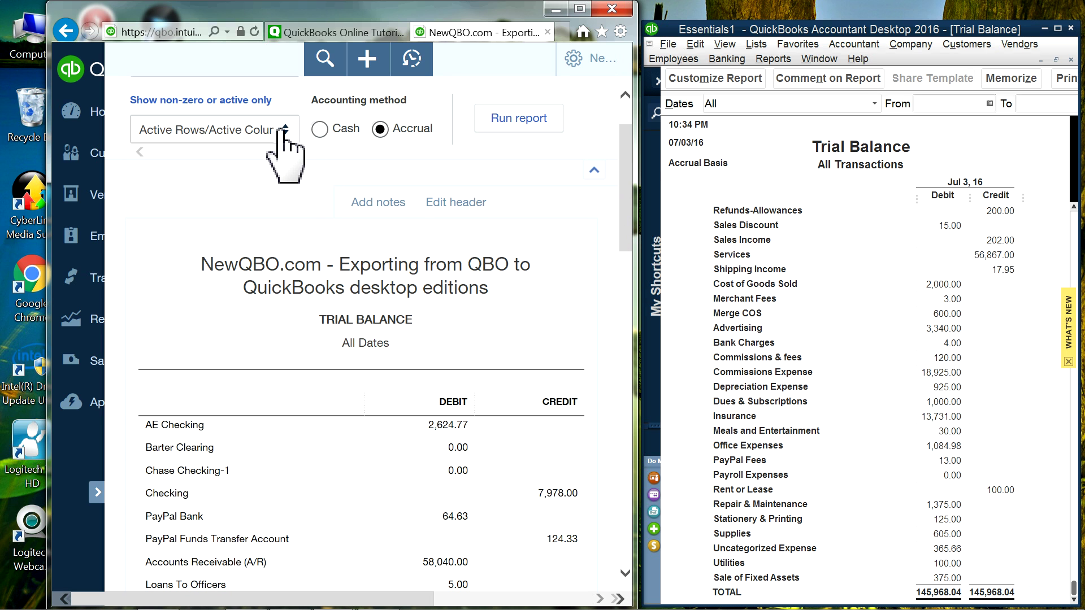
scroll(299, 198, up, 1)
click(275, 148)
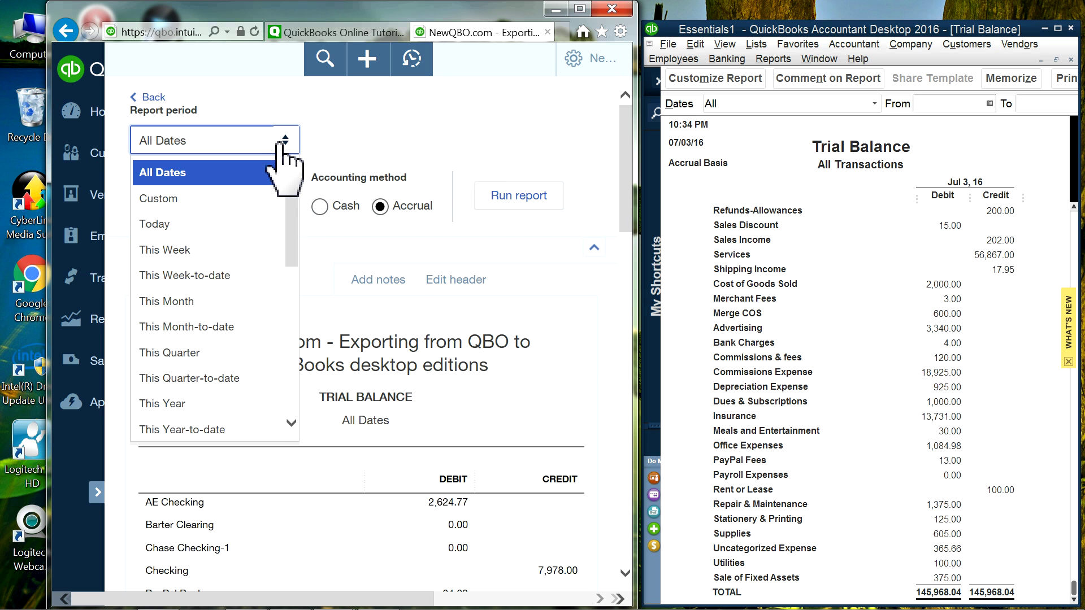
scroll(236, 309, down, 1)
scroll(229, 317, down, 3)
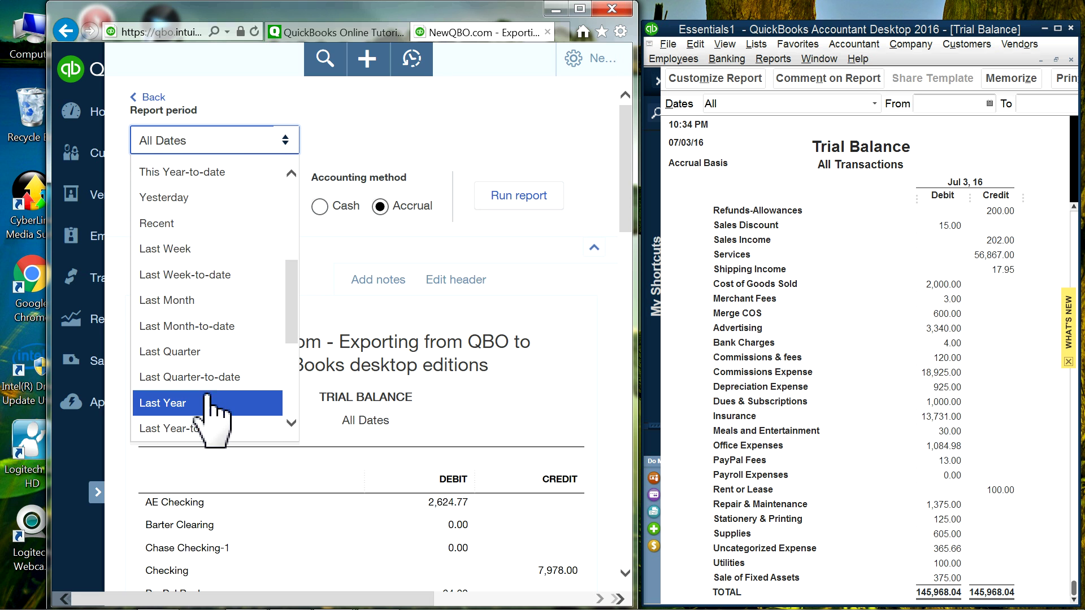
click(215, 403)
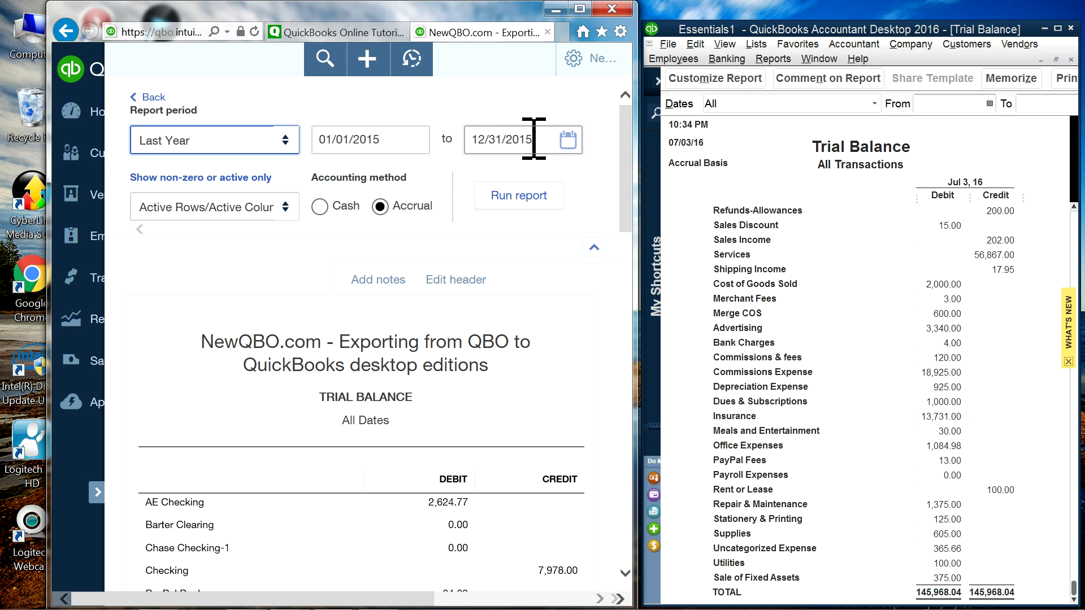
click(532, 202)
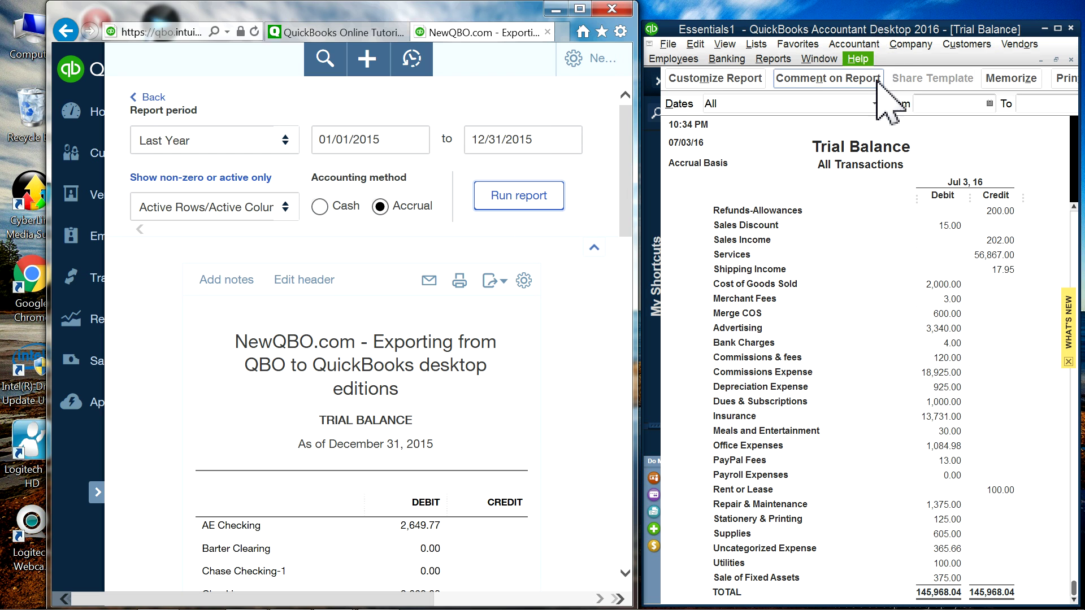
Step: Set the desktop Trial Balance date range to Last Fiscal Year
click(875, 103)
scroll(797, 275, down, 1)
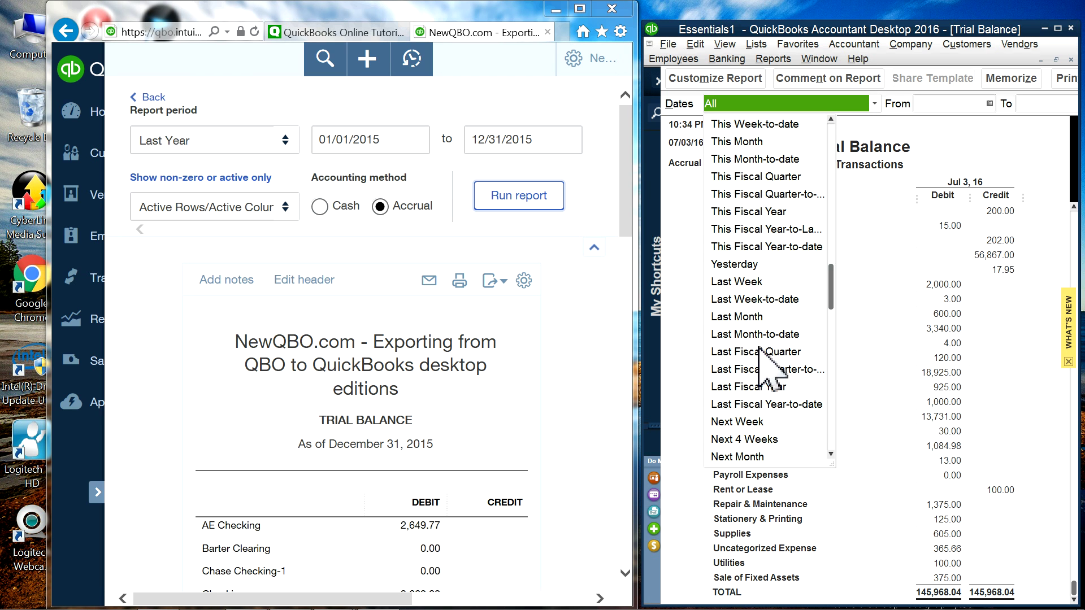
click(760, 387)
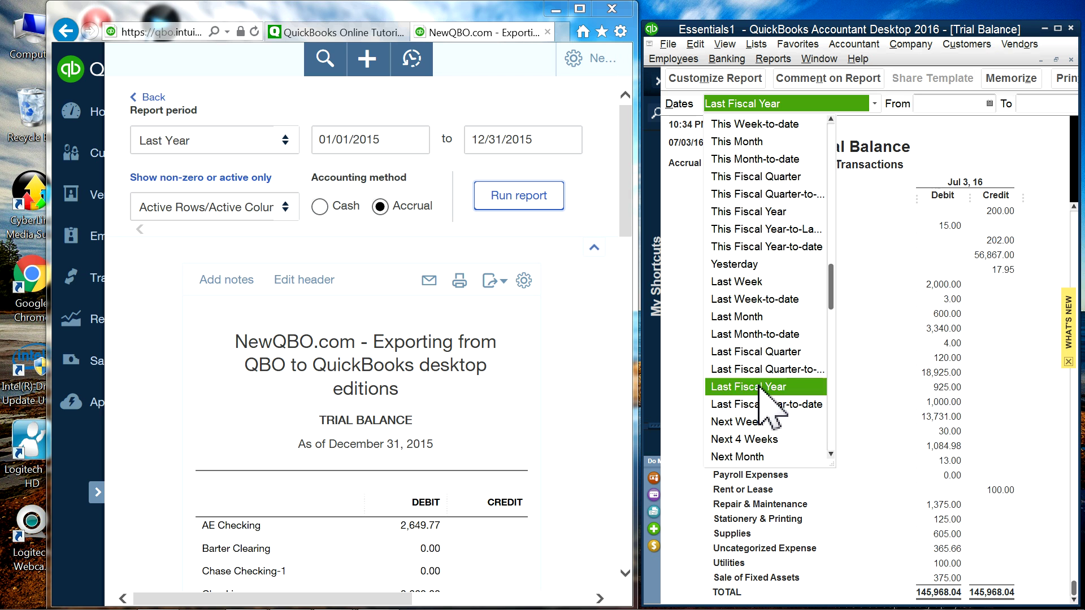
scroll(941, 246, up, 5)
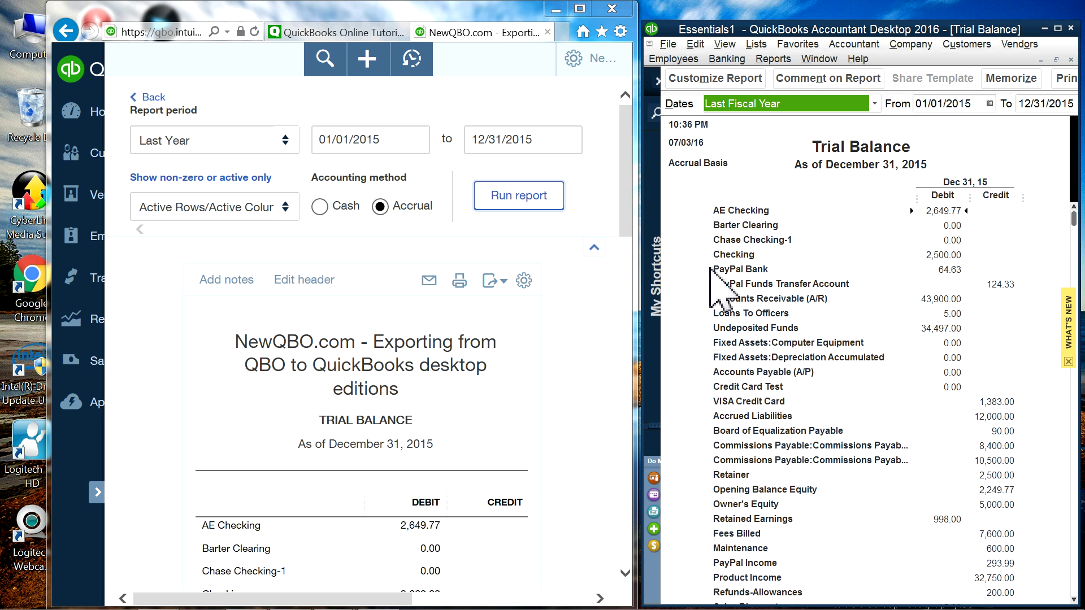
Step: Export the online Trial Balance for last year to Excel, open the exported file and enable editing
click(579, 384)
scroll(579, 383, down, 4)
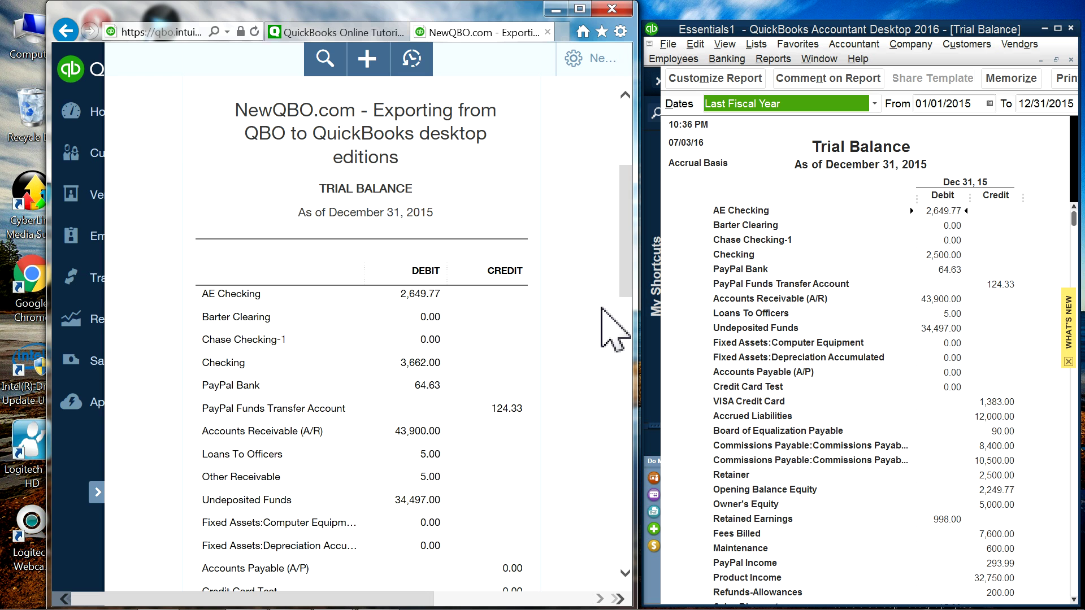
drag(623, 263, 624, 201)
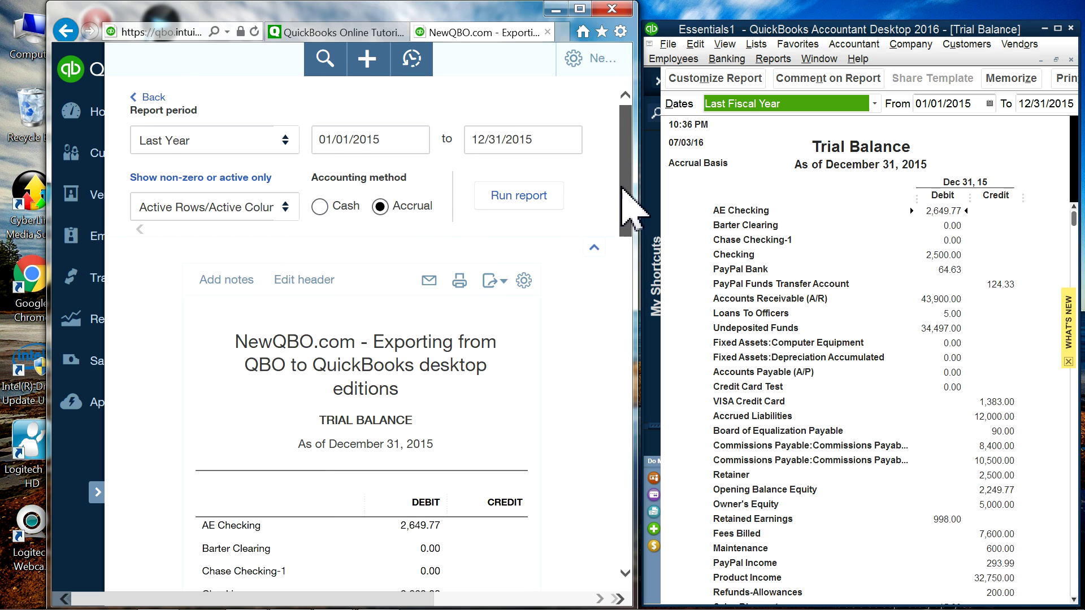
click(494, 280)
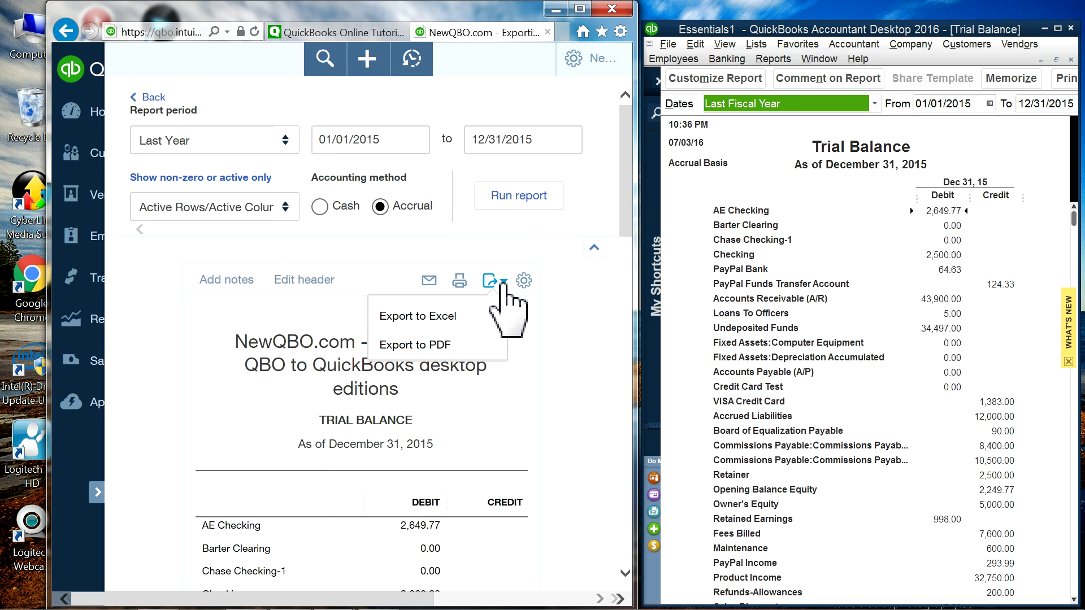
click(418, 321)
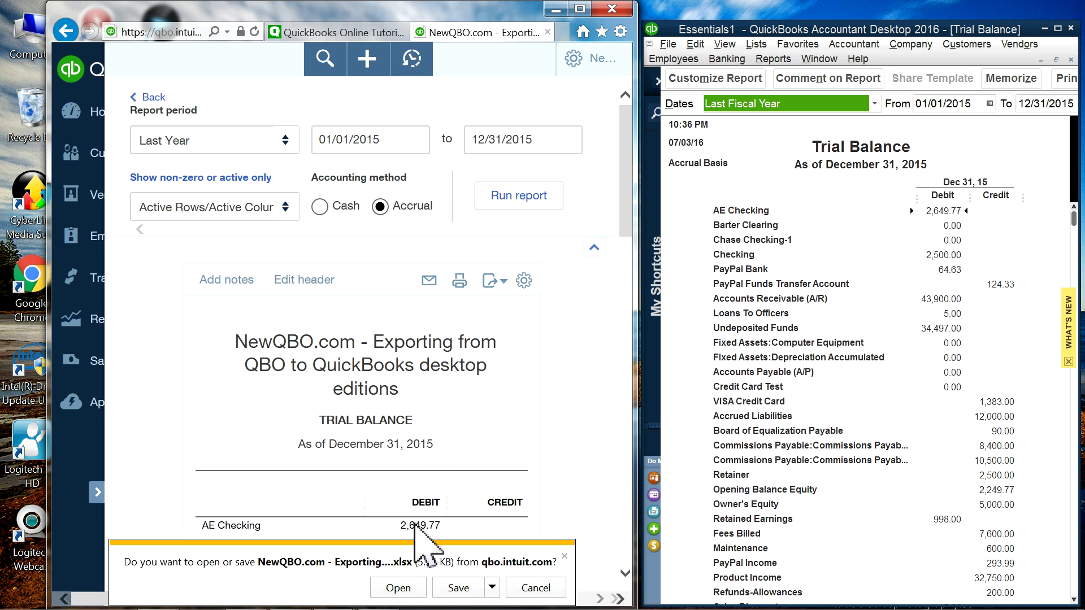
click(399, 589)
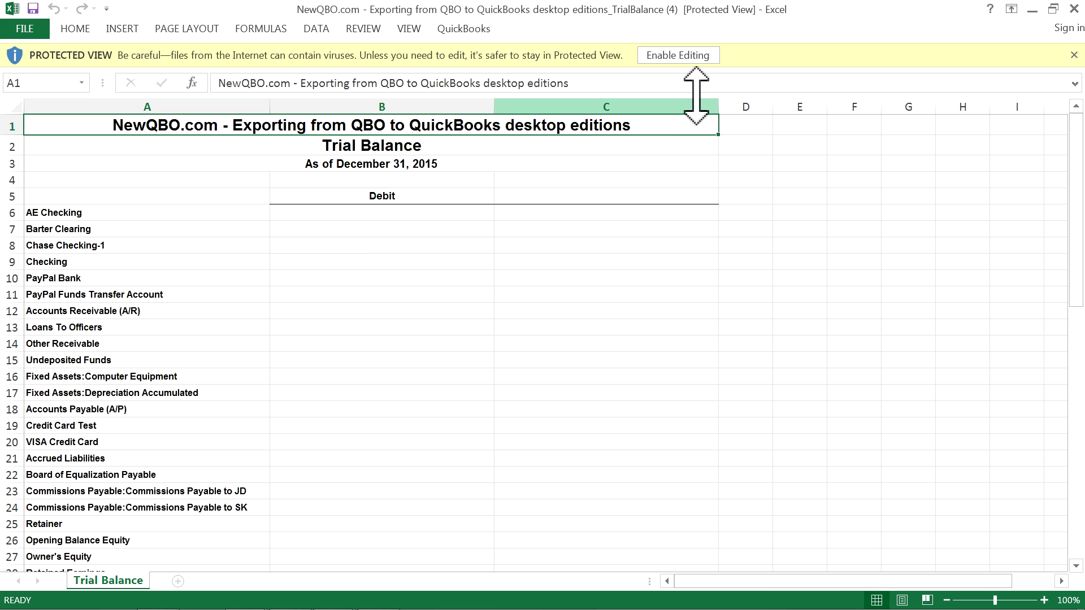
click(685, 59)
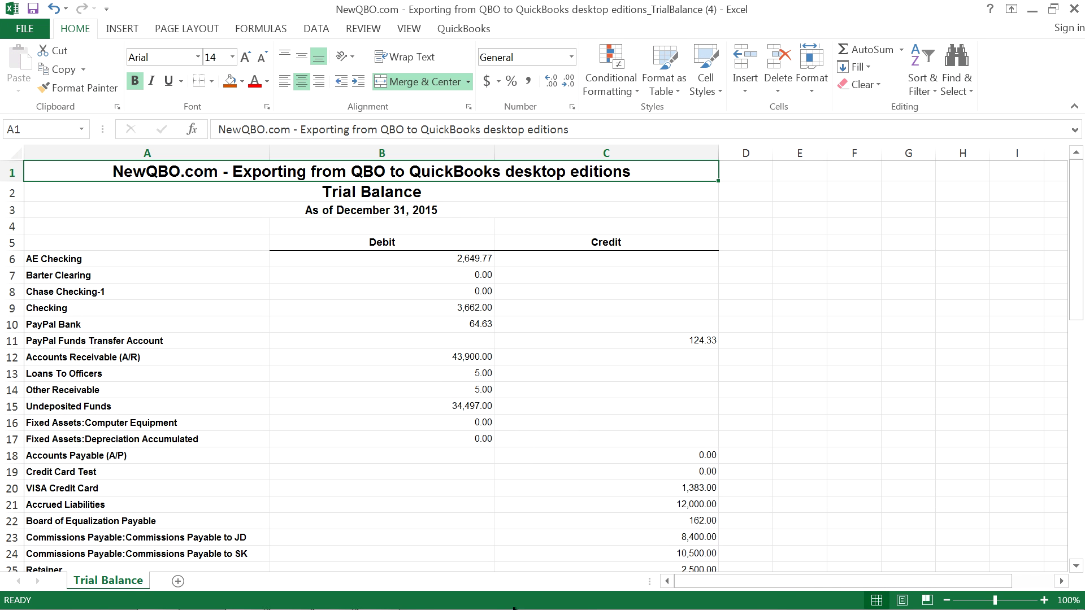
Step: Switch to QuickBooks Desktop, maximize its window and export the Trial Balance to a new Excel worksheet
mouse_move(409, 609)
click(378, 595)
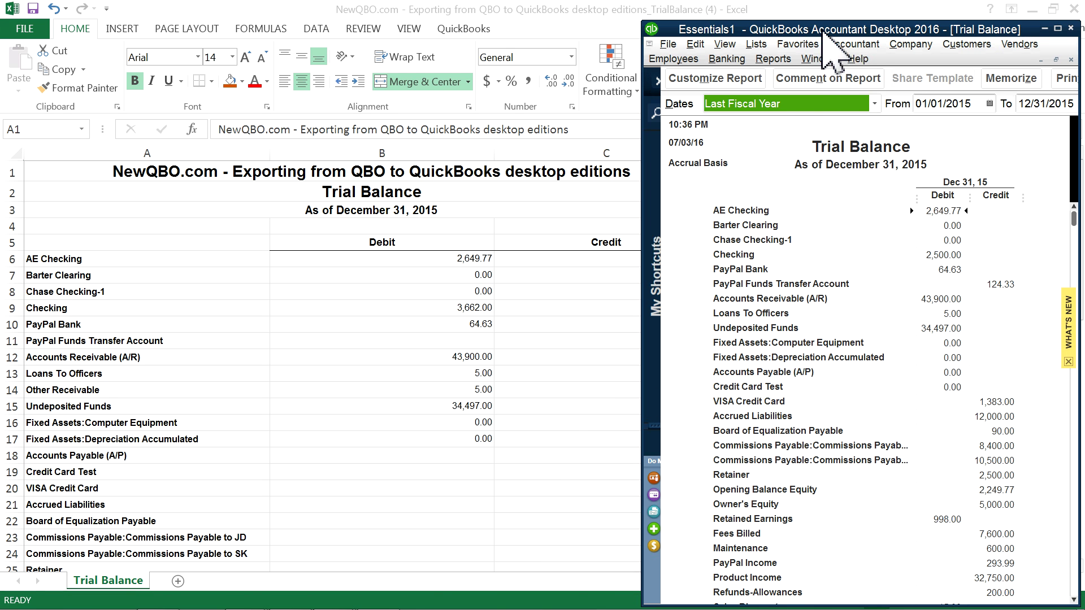
drag(813, 30, 769, 27)
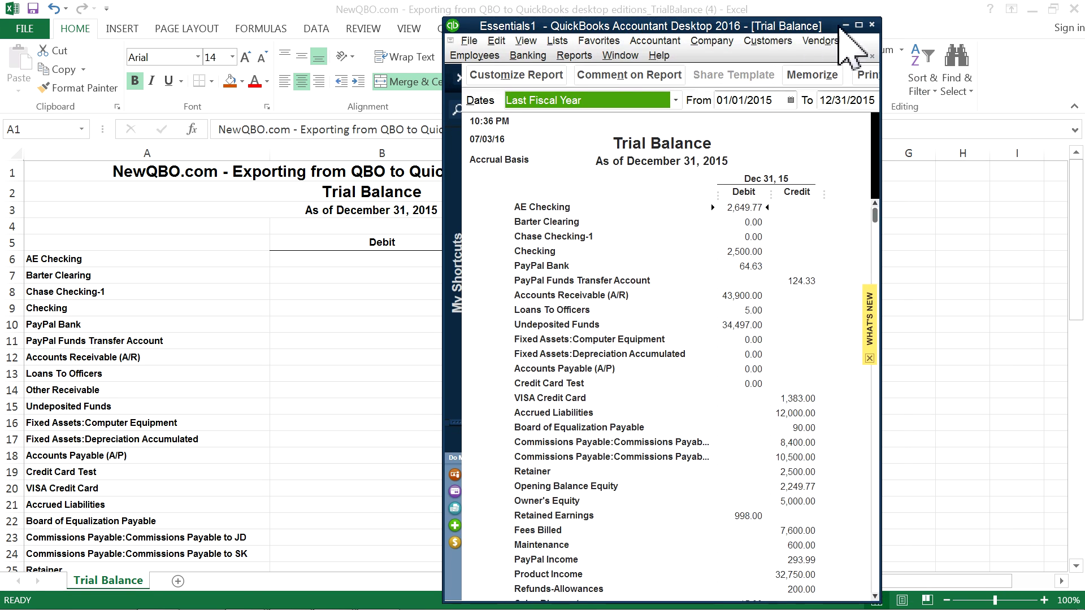
click(859, 25)
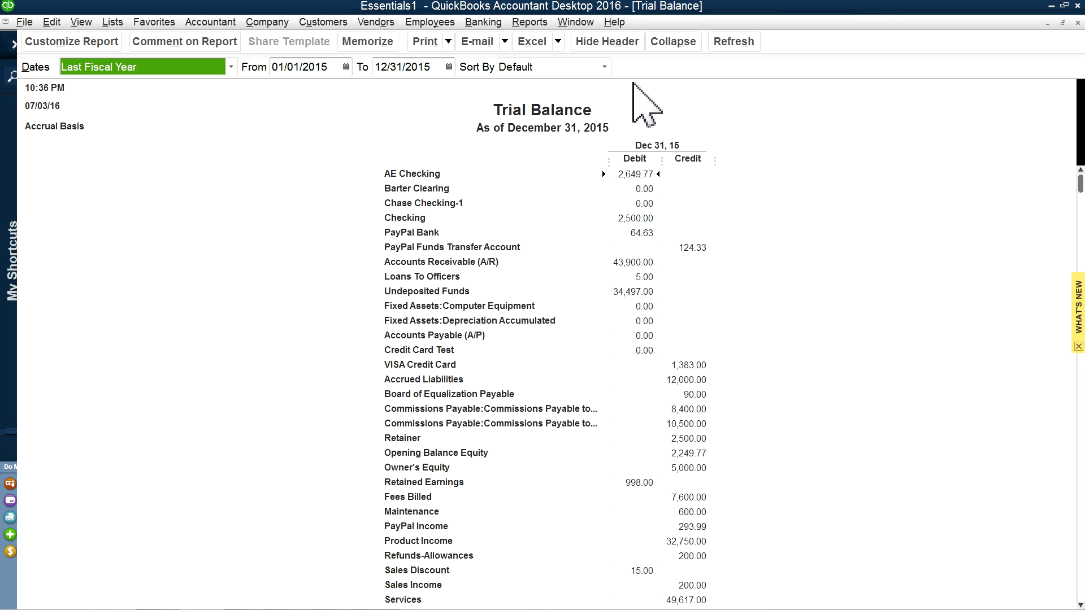
click(559, 43)
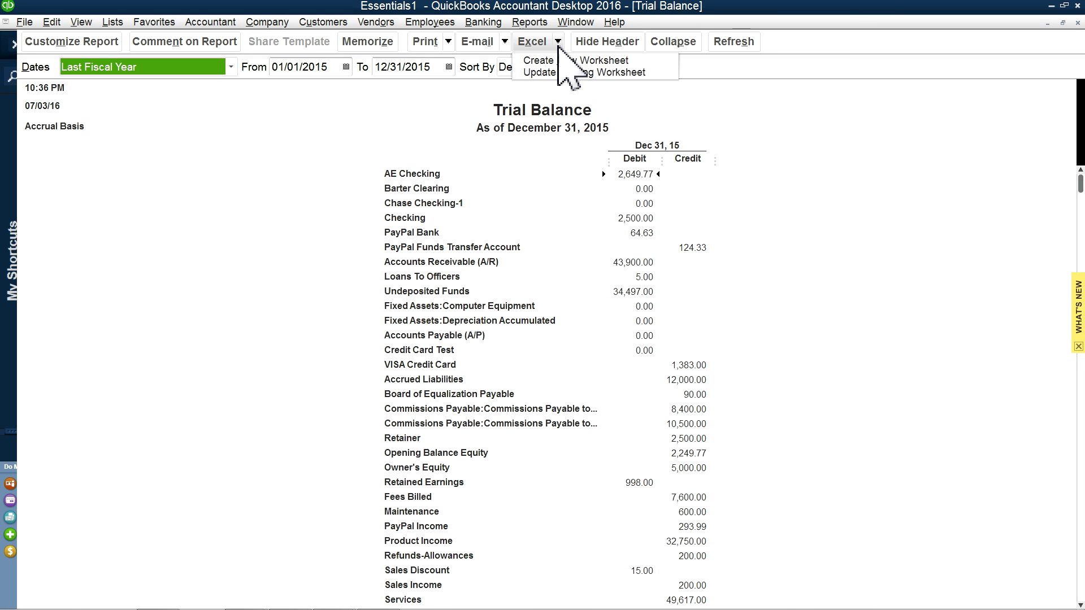
click(557, 56)
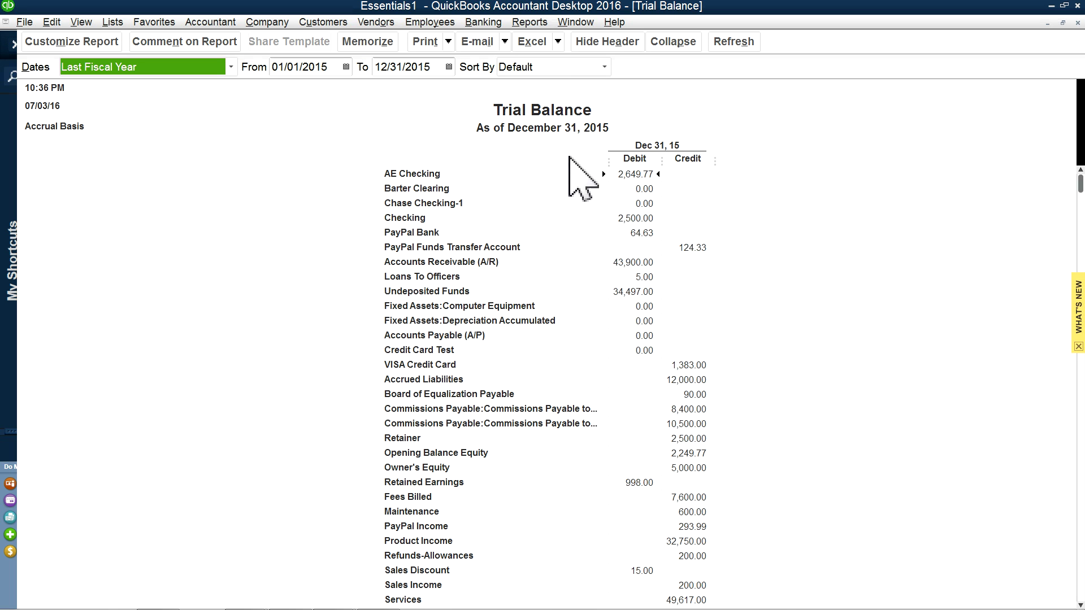
click(477, 419)
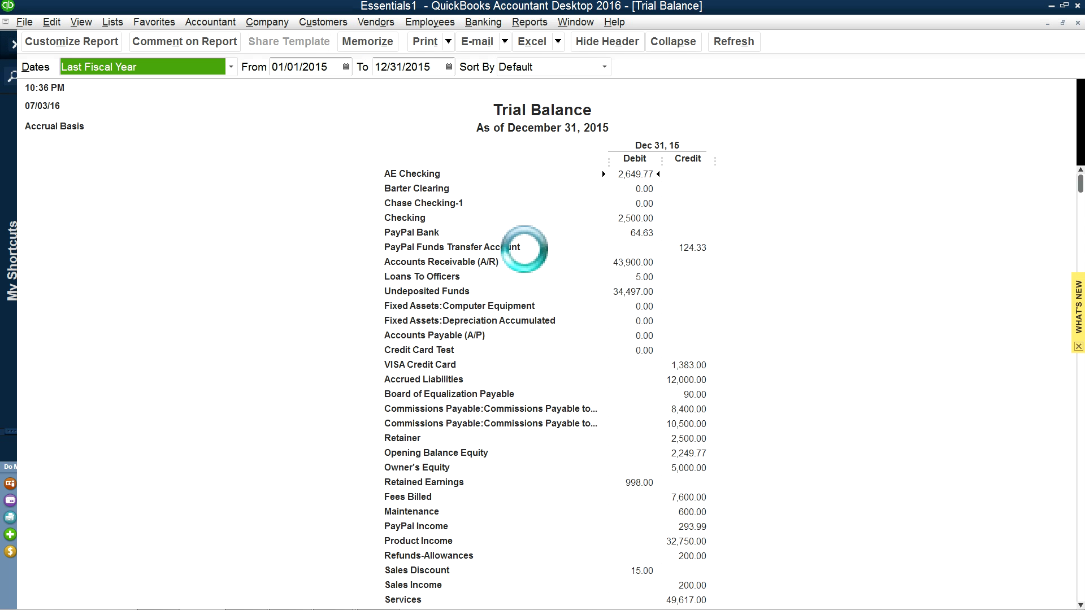
Step: Switch to the exported Book8 workbook in Excel, label cell B2 QBDT and fill it orange
key(alt+Tab)
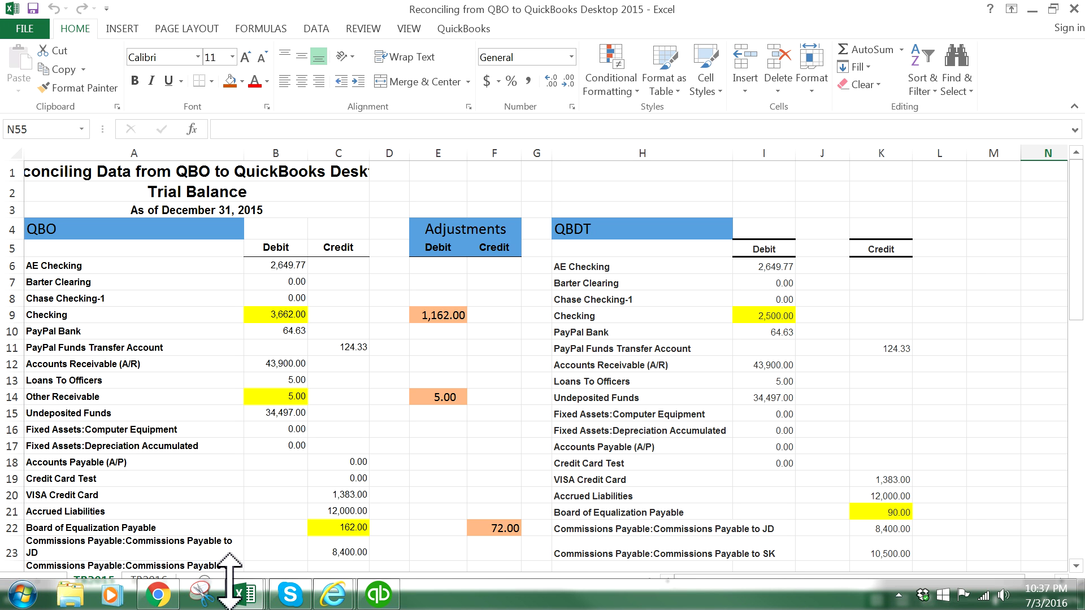
click(244, 593)
click(170, 520)
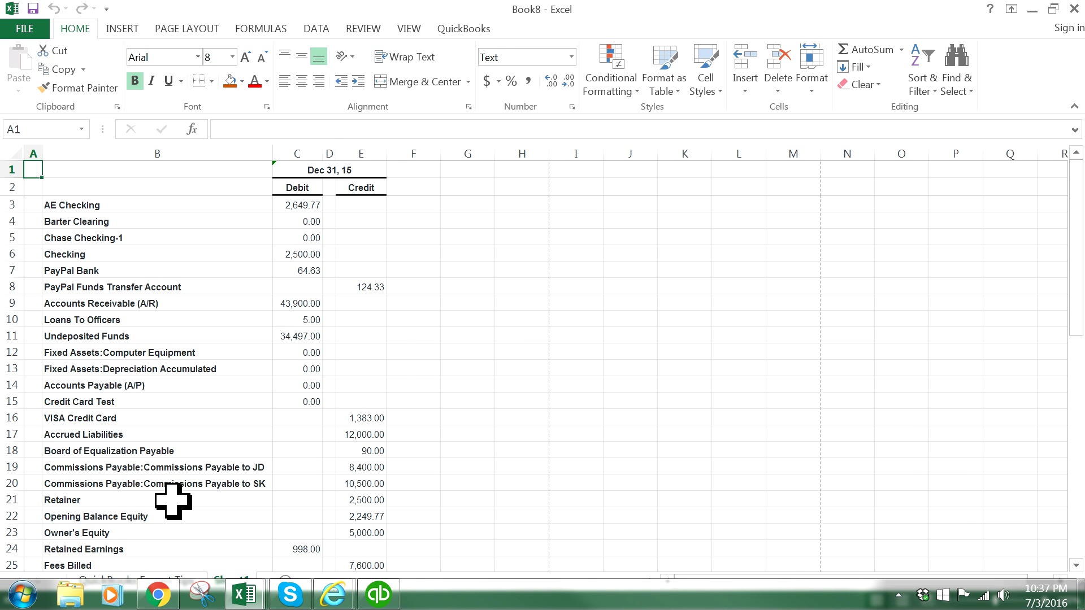
click(73, 183)
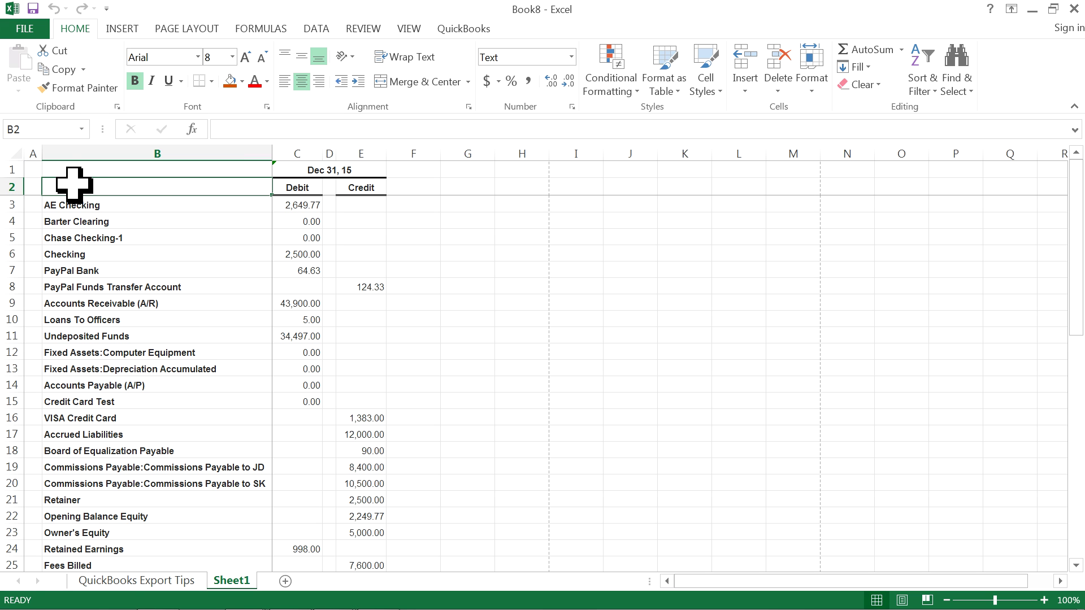
text(QBDT)
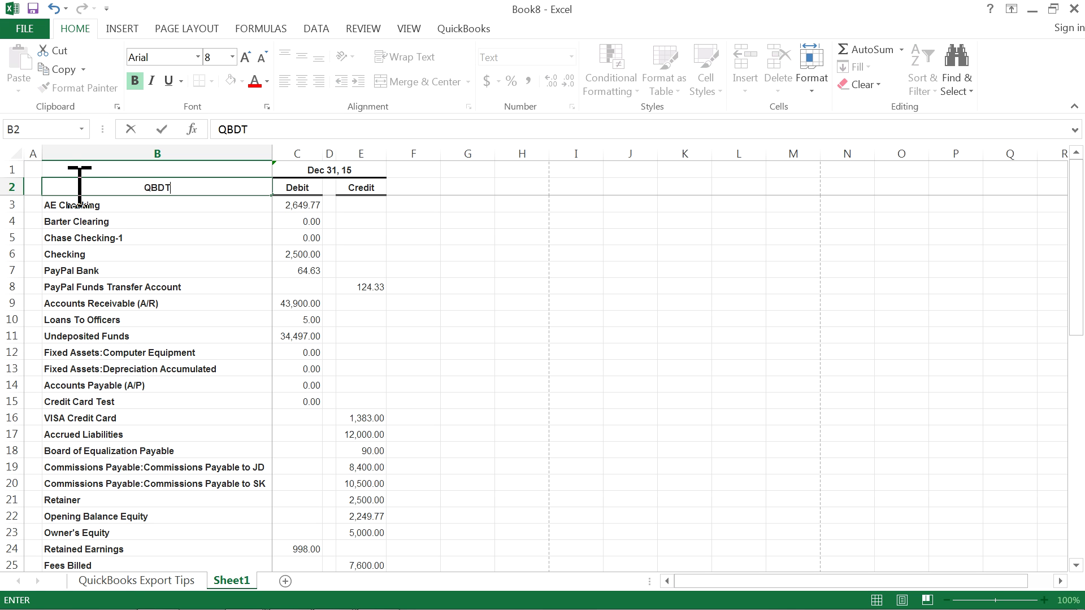
key(Return)
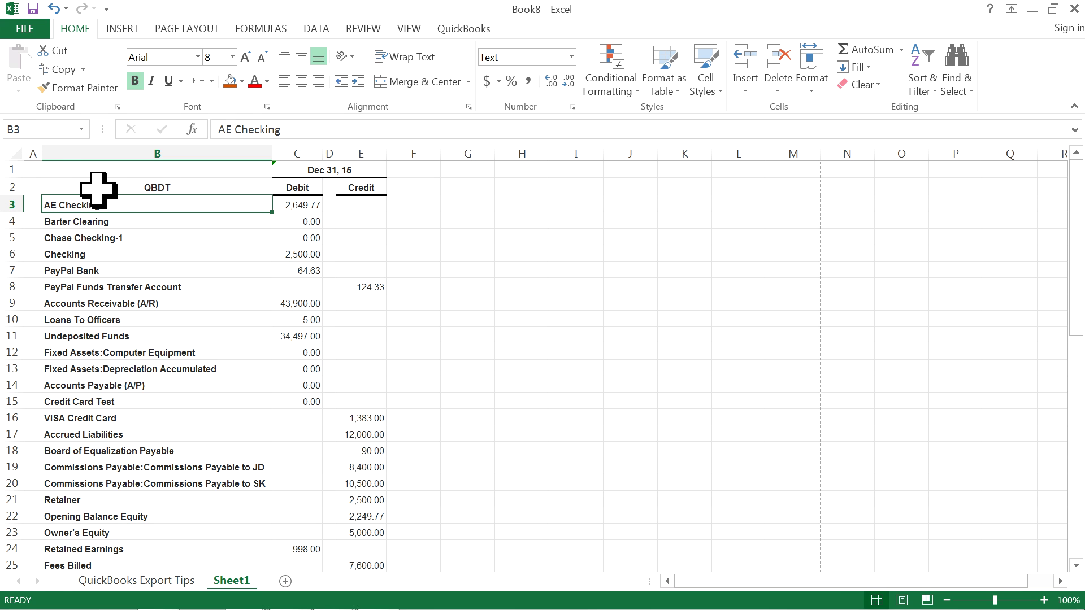
click(158, 184)
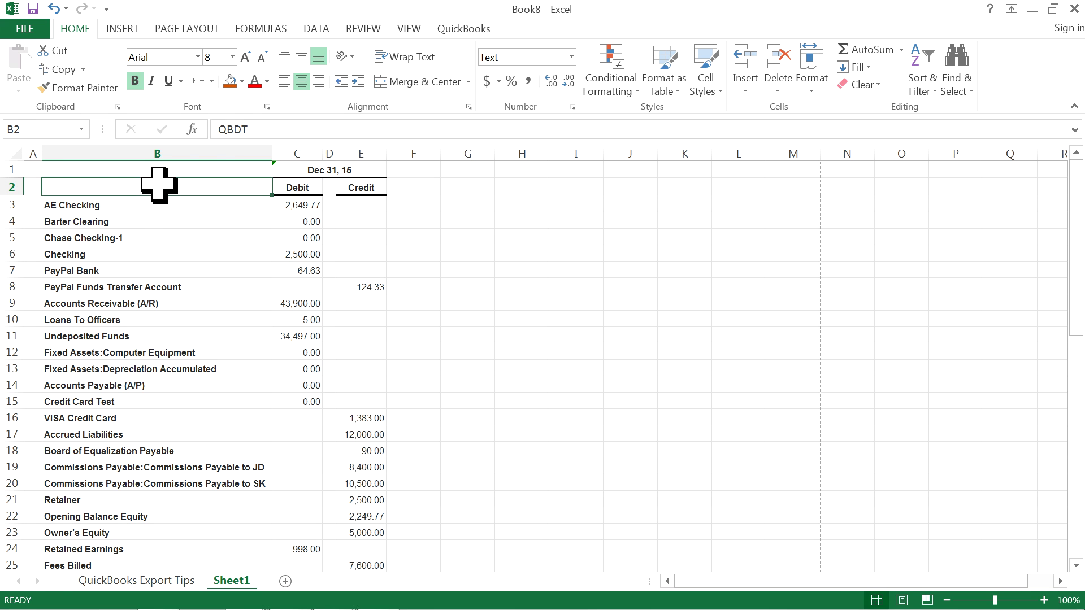
click(230, 83)
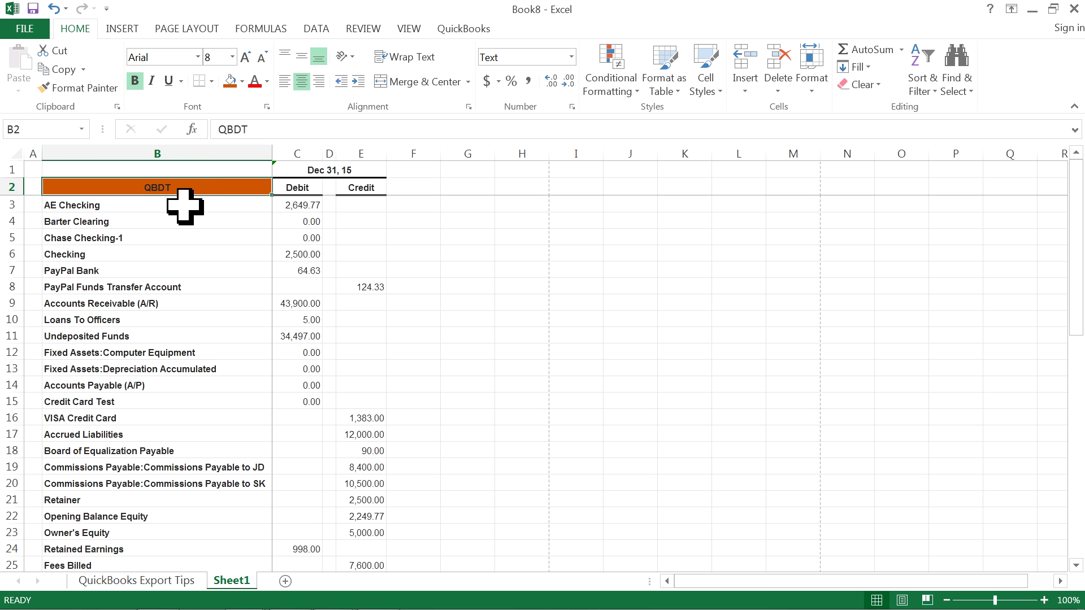
click(218, 223)
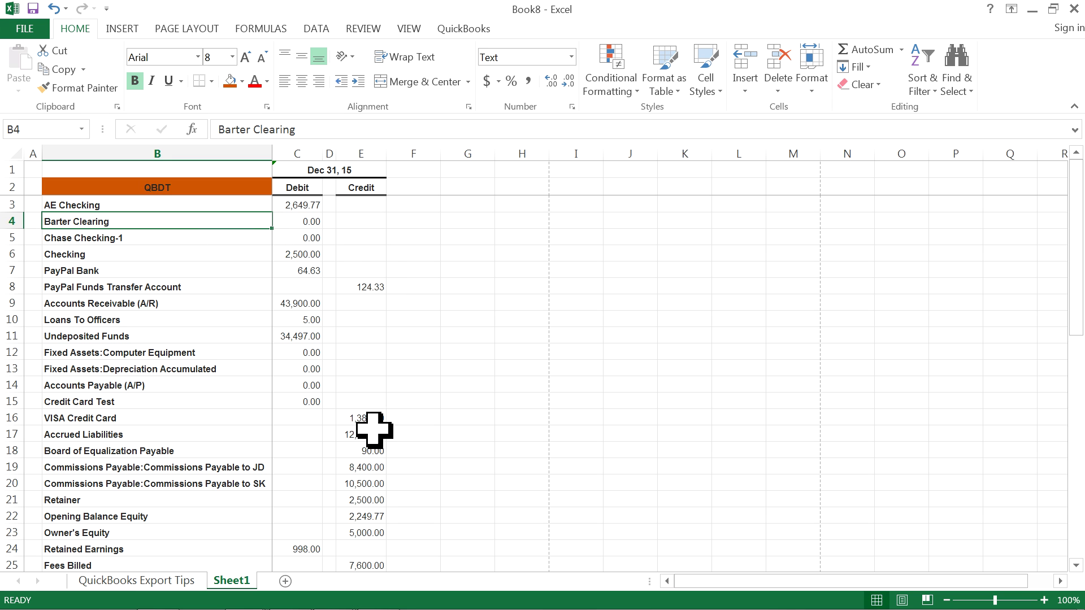
Step: Copy the desktop trial balance range A2:E53 and paste it at cell H5 of the exported online Trial Balance workbook
mouse_move(235, 608)
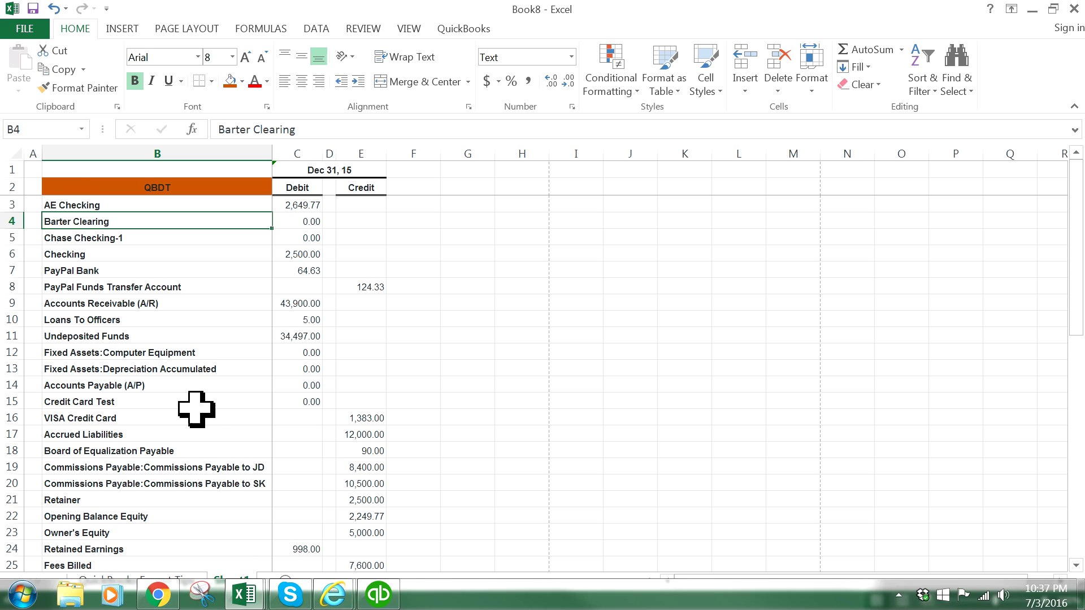
drag(32, 184, 348, 529)
right_click(165, 204)
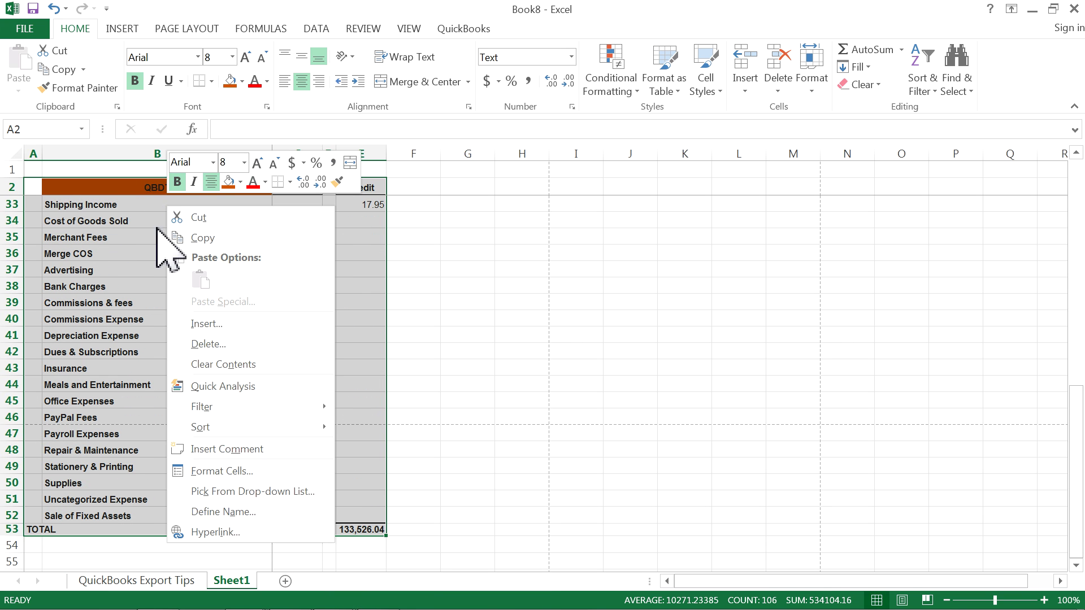
click(203, 237)
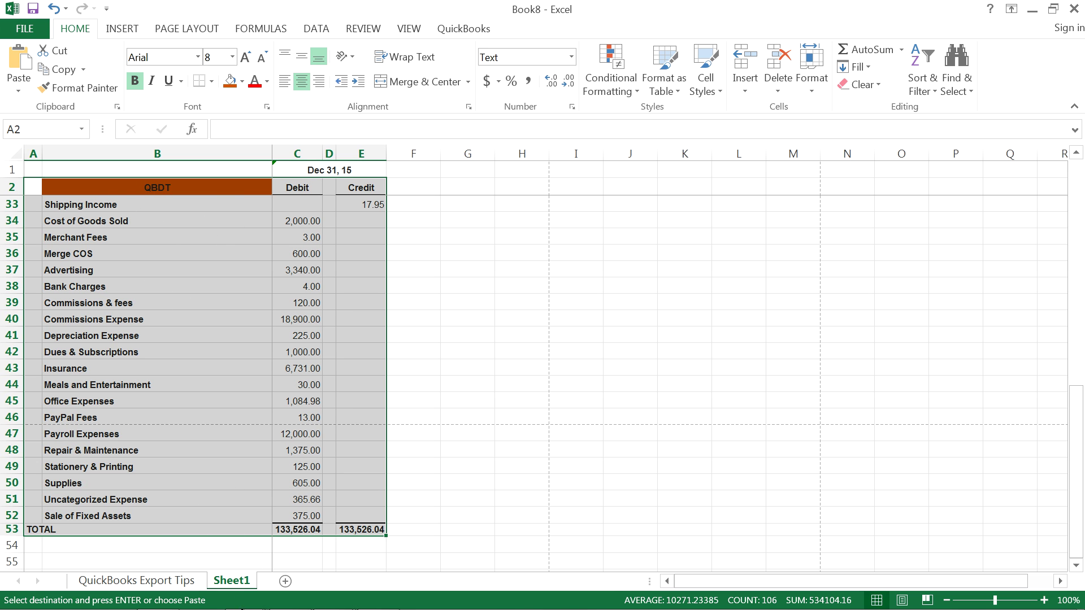
mouse_move(263, 594)
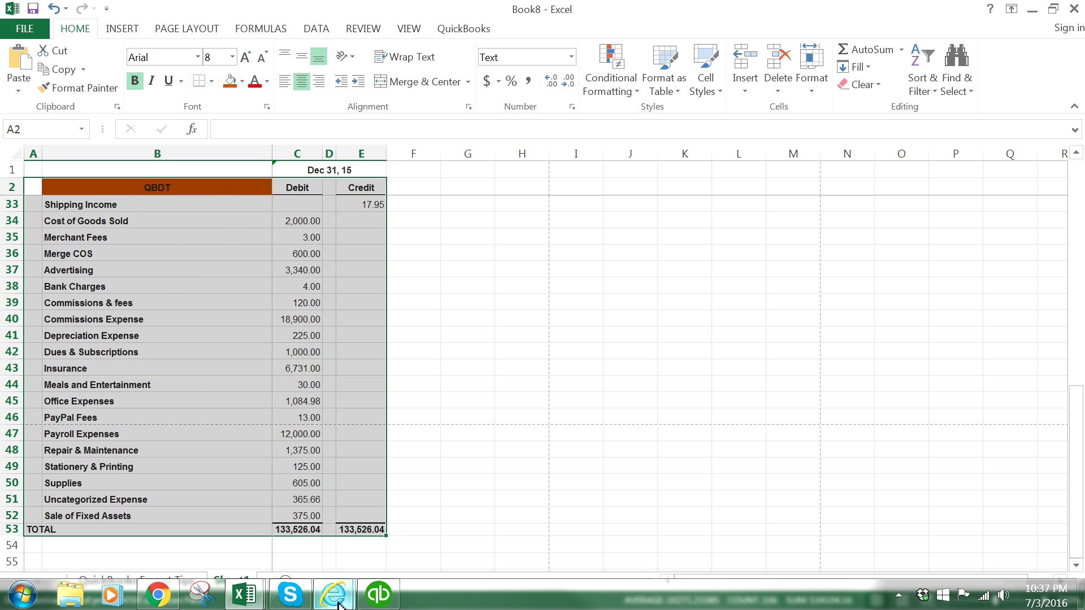
click(246, 595)
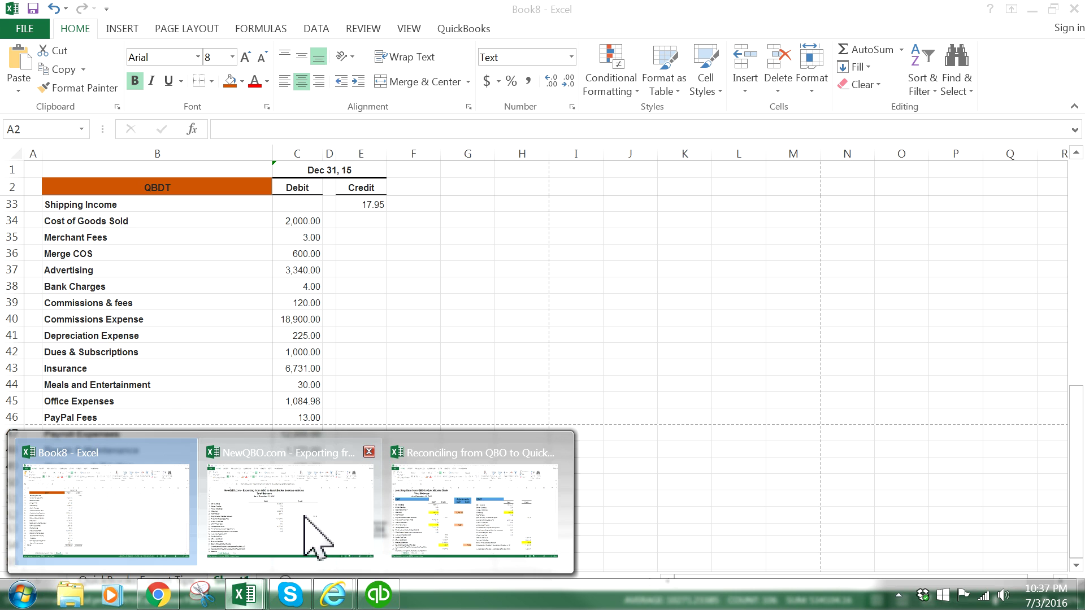
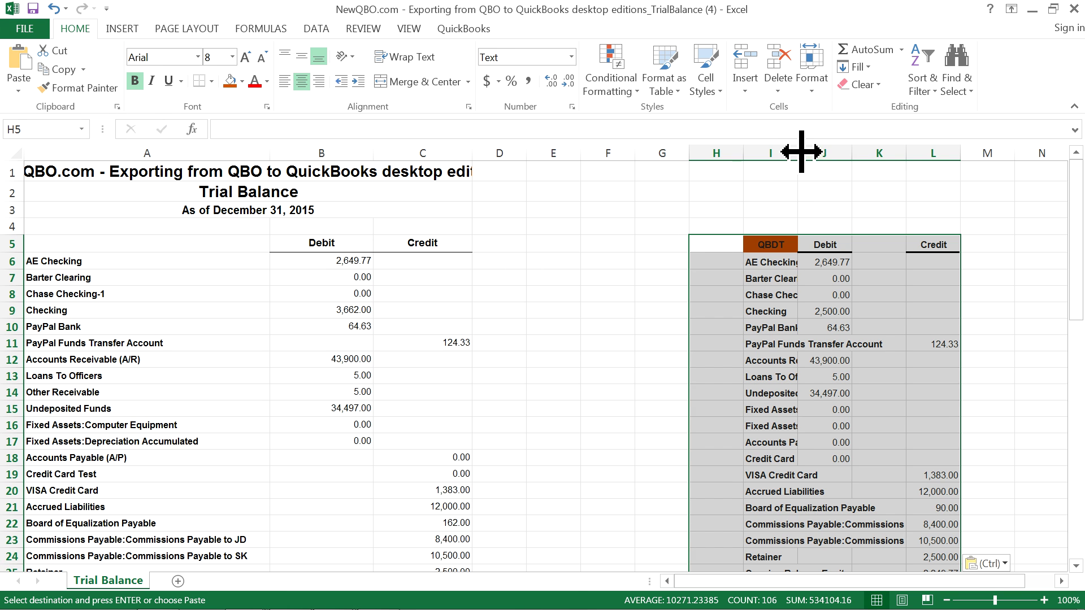
Step: Widen column I to fit the pasted account names and narrow the empty column H beside it
drag(796, 150, 881, 148)
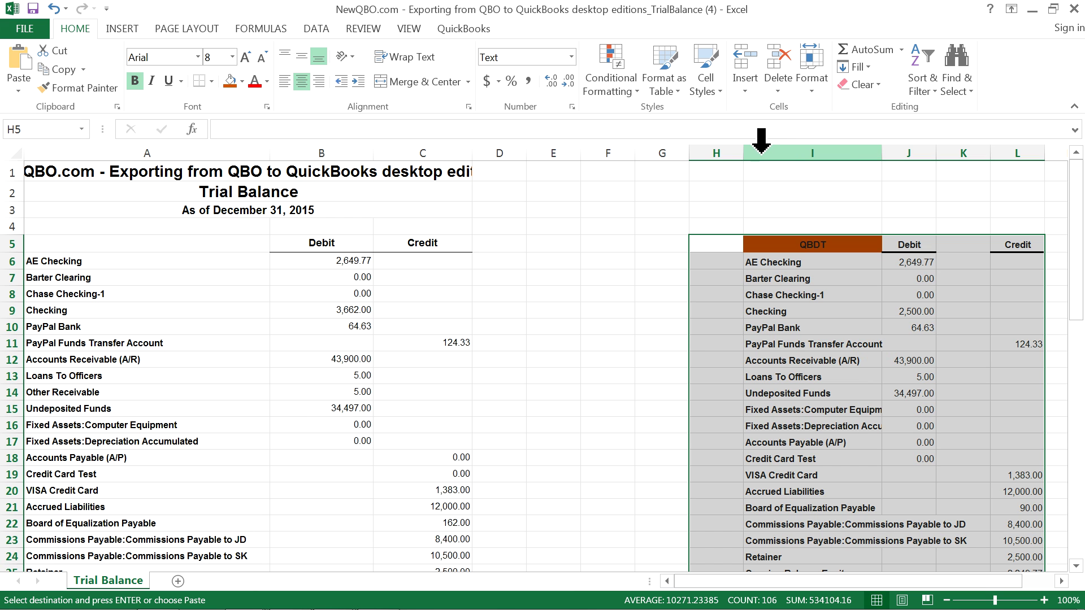
drag(741, 151, 710, 152)
click(743, 261)
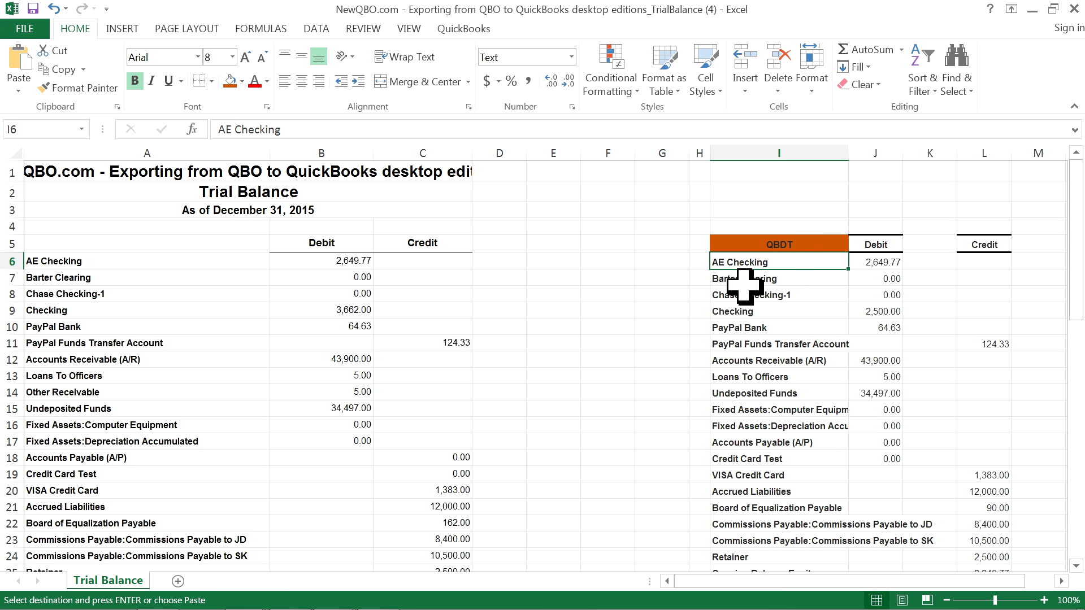
Step: Label cell A5 QBO above the online account names and fill it orange
click(109, 246)
text(QBO)
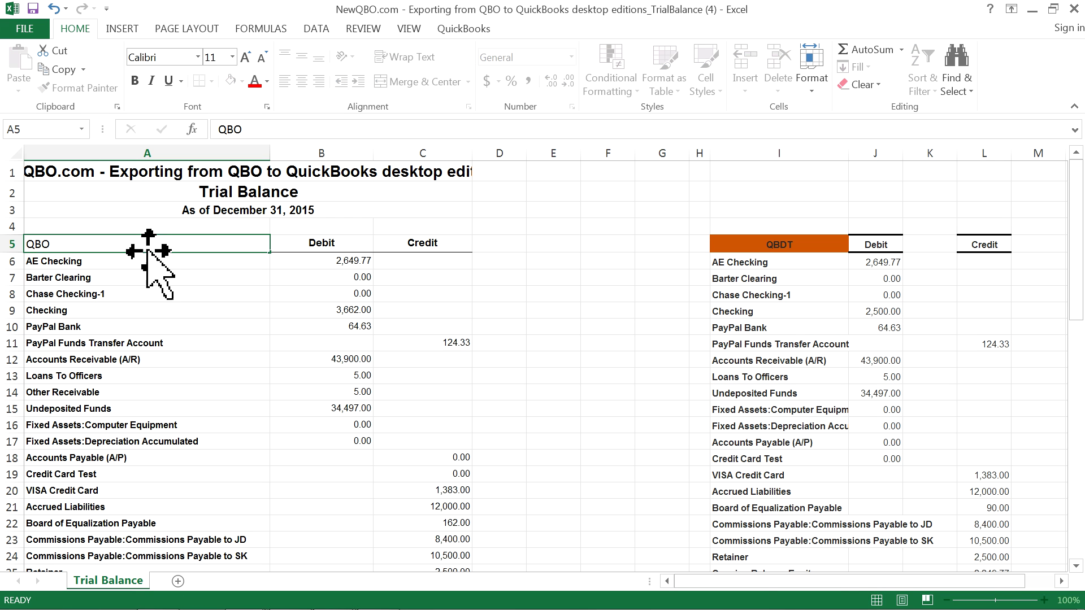
key(Return)
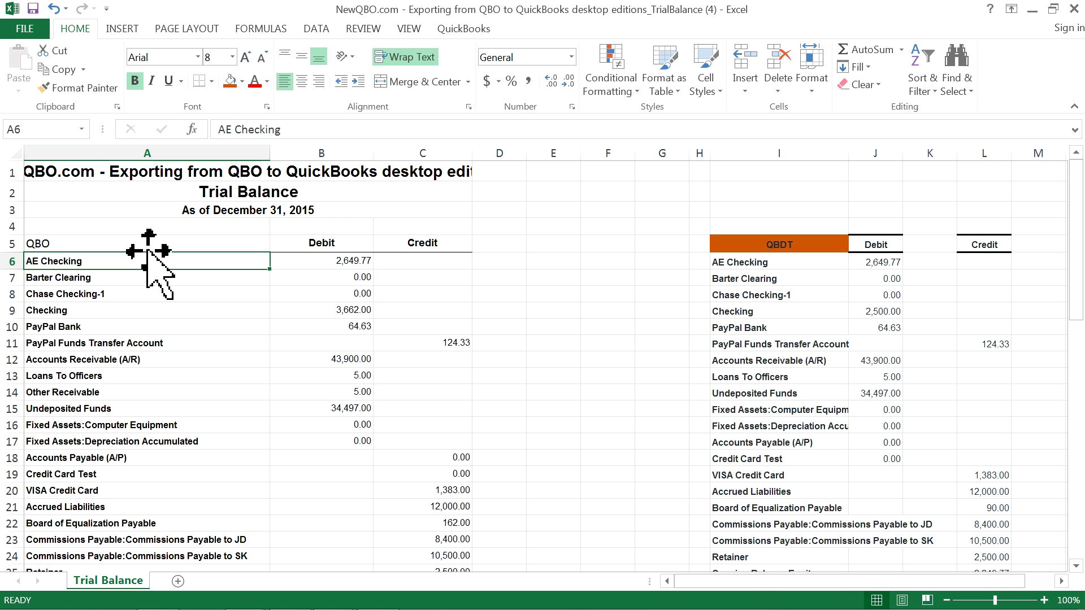
click(80, 242)
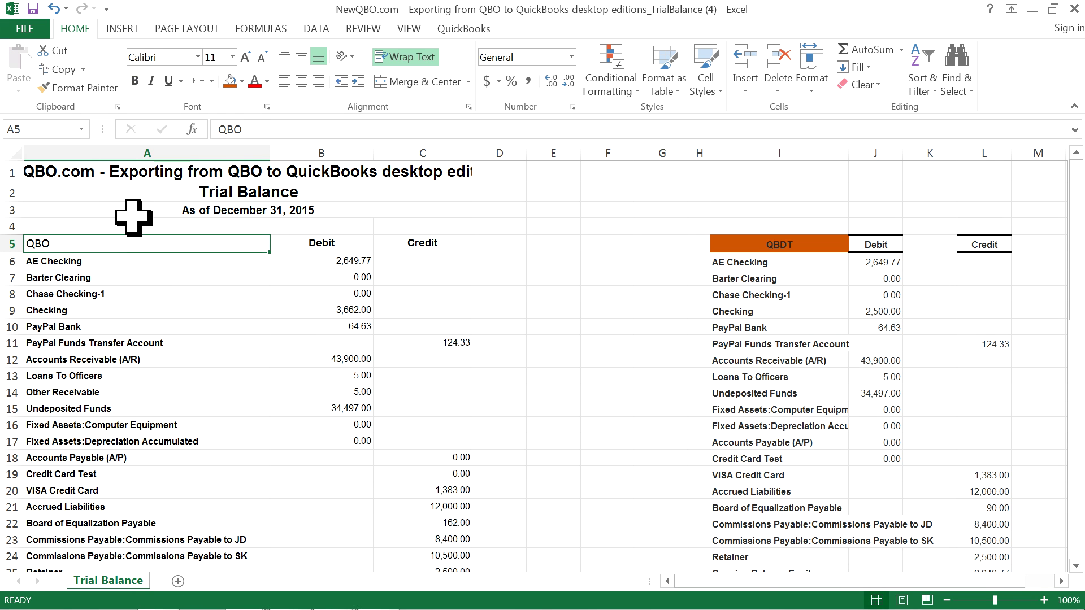
click(230, 84)
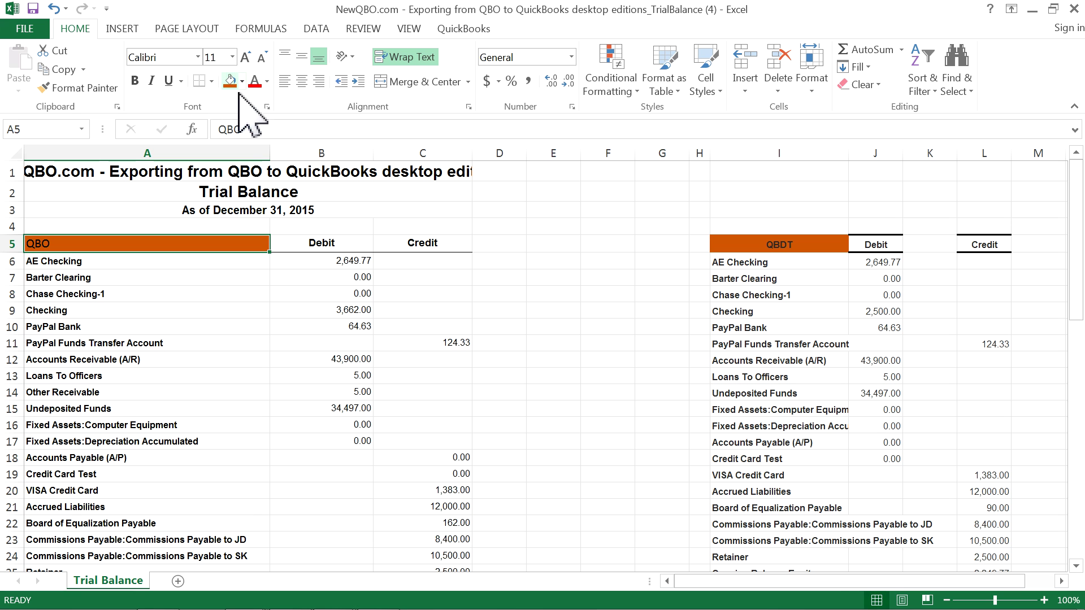
Step: Compare the two Checking debit balances in row 9 and copy the Debit and Credit headings from B5:C5 to E5:F5
click(350, 310)
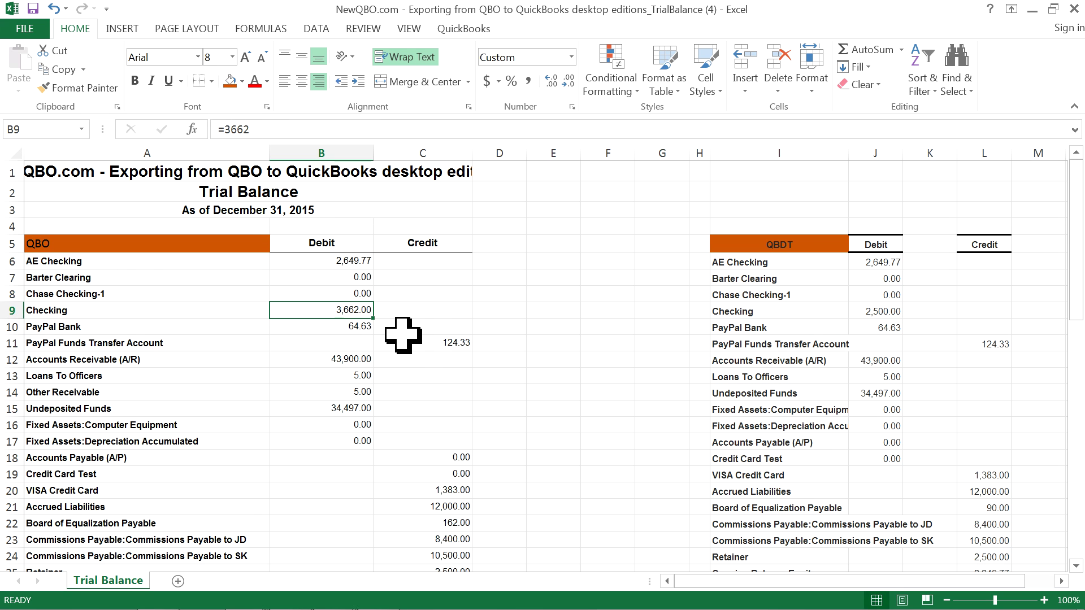
click(870, 312)
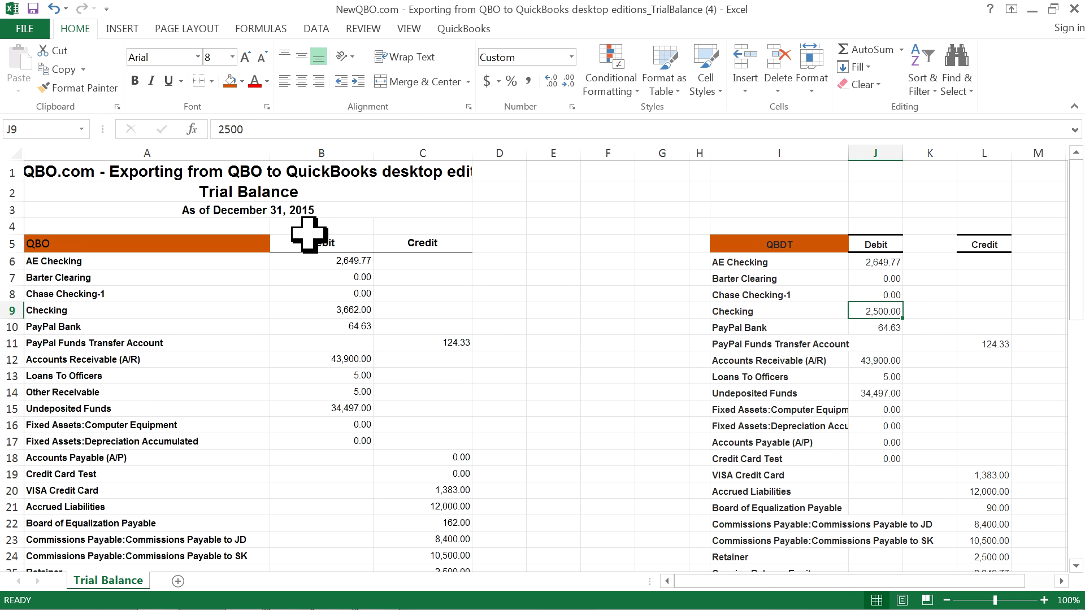
click(359, 246)
drag(358, 246, 421, 242)
key(ctrl+c)
right_click(387, 248)
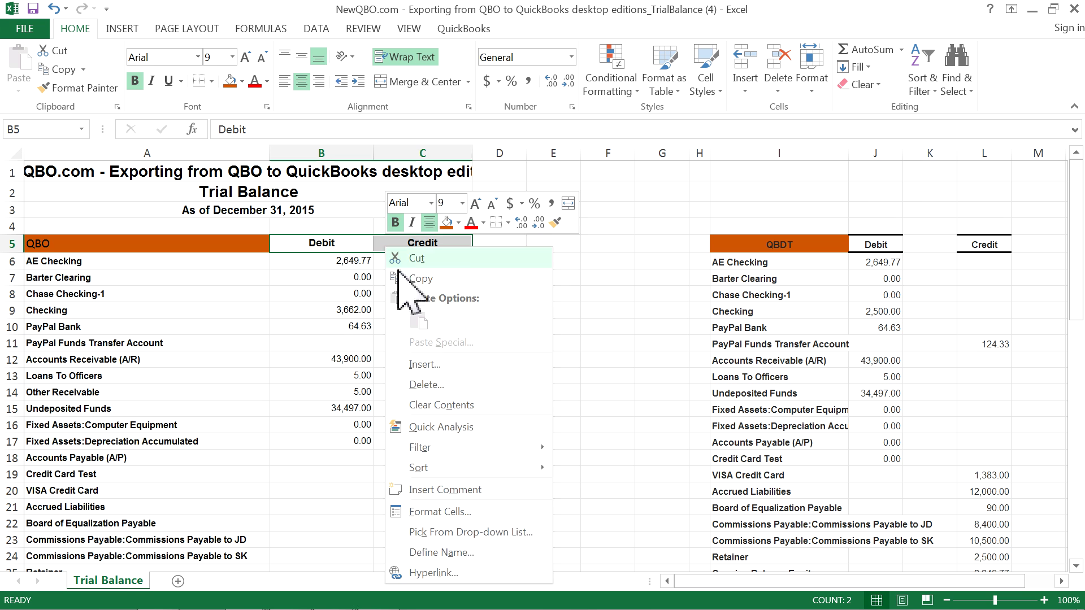
click(420, 279)
click(558, 249)
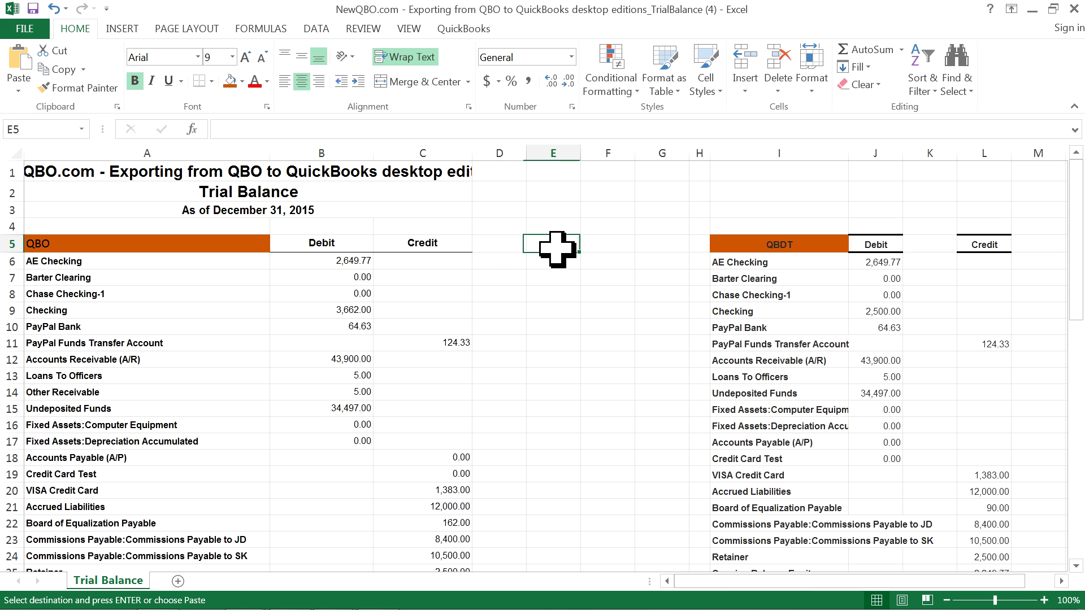
click(17, 65)
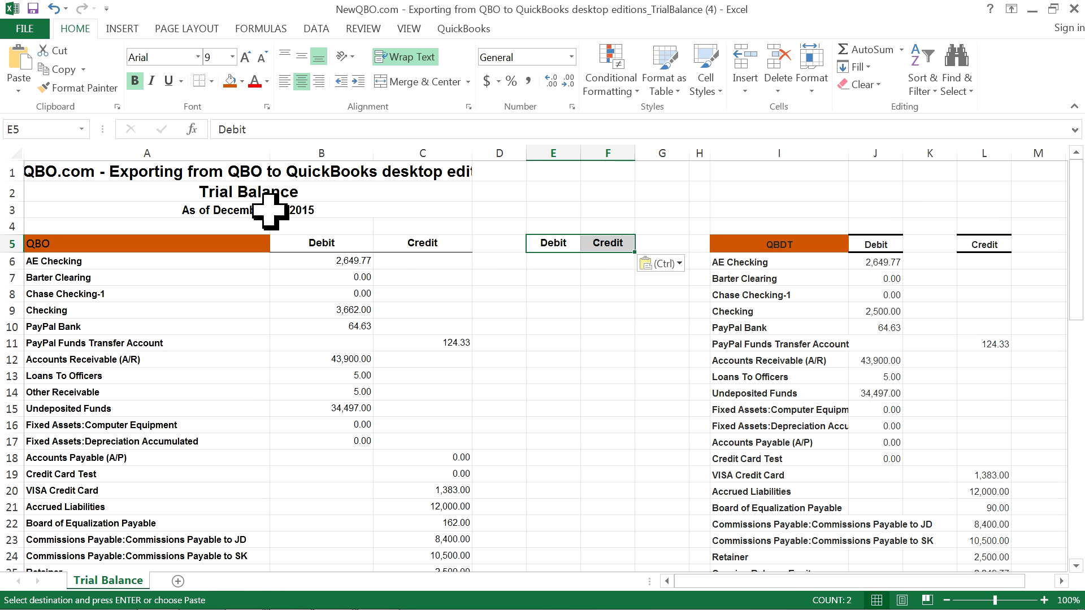
Step: Calculate the Checking difference between the online and desktop debit balances in cell E9 with the formula =B9-J9
click(557, 310)
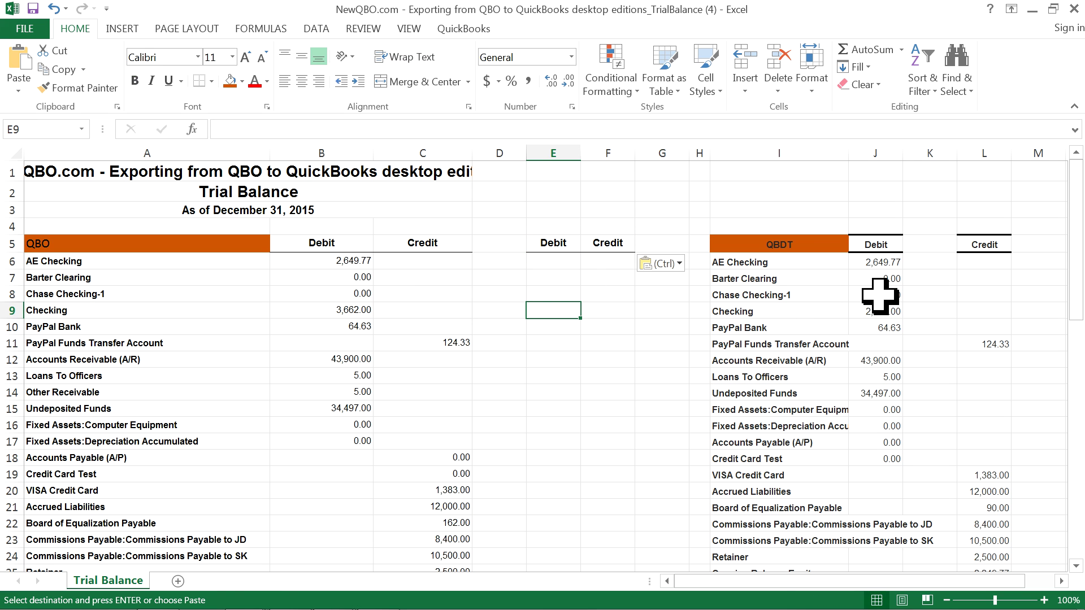
text(=)
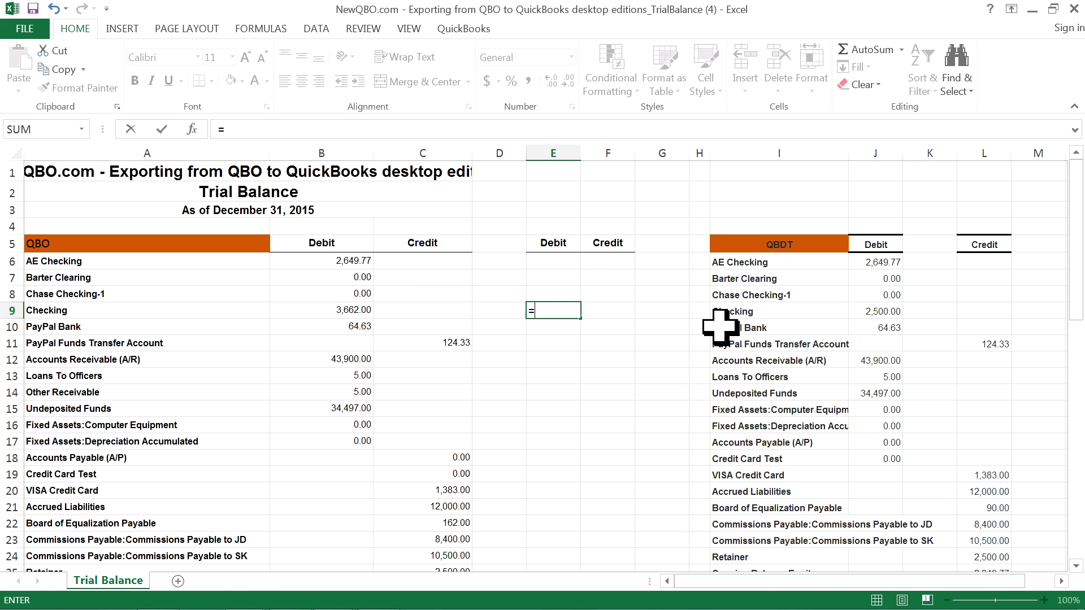
click(334, 306)
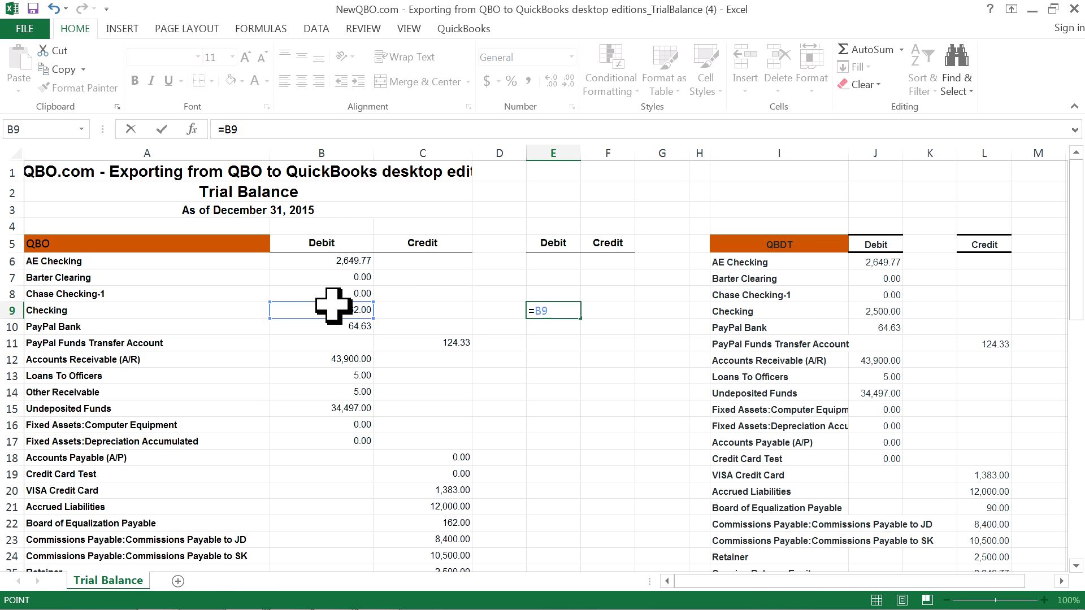
click(869, 313)
click(163, 130)
Step: Fill the two Checking balances in B9 and J9 yellow and the difference in E9 dark red
click(356, 310)
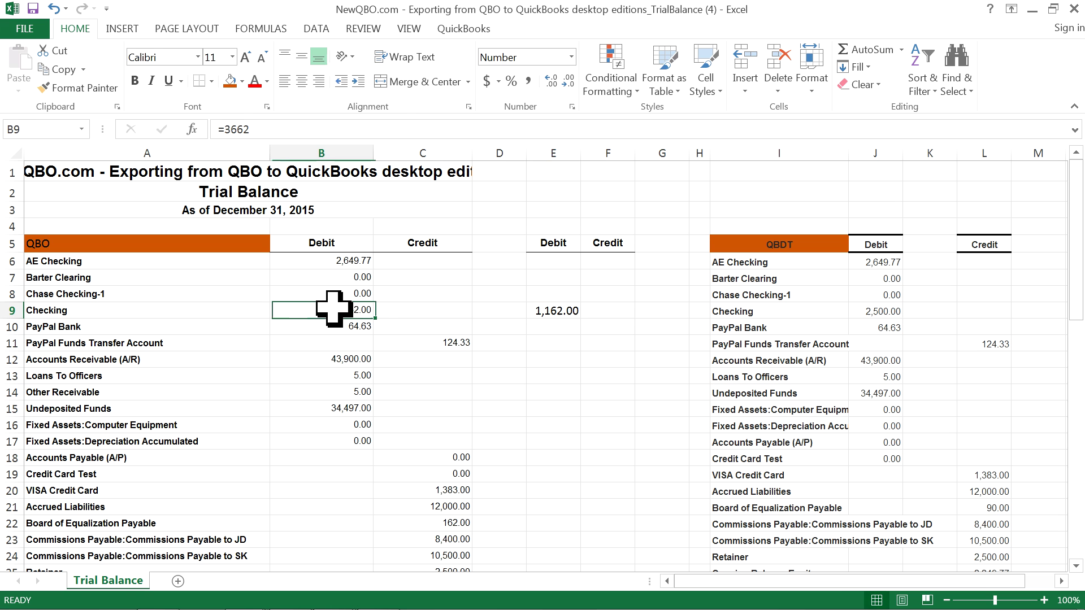
click(242, 82)
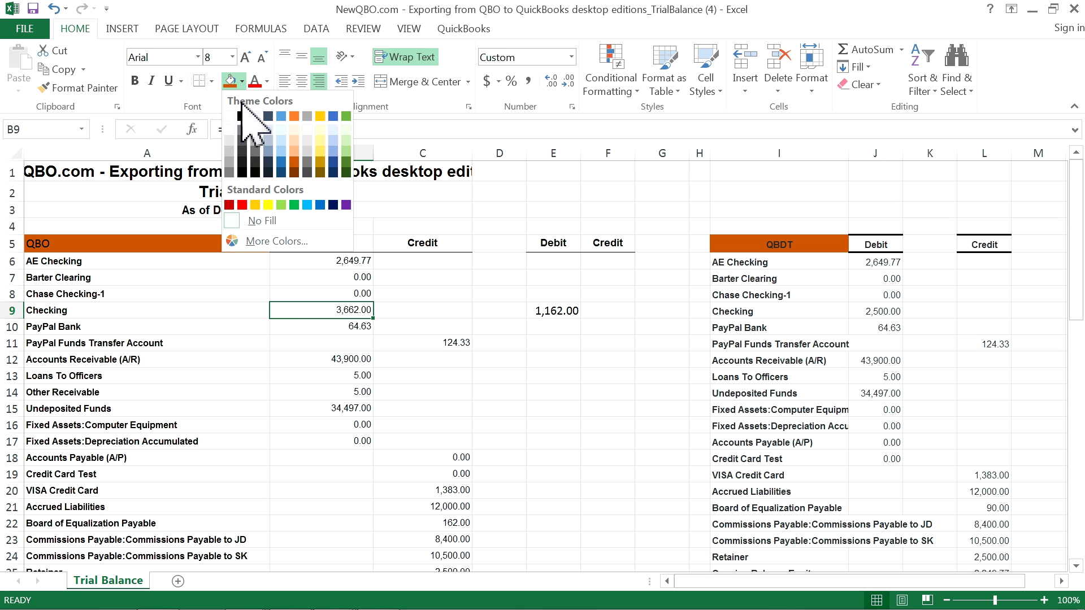
click(266, 246)
click(885, 311)
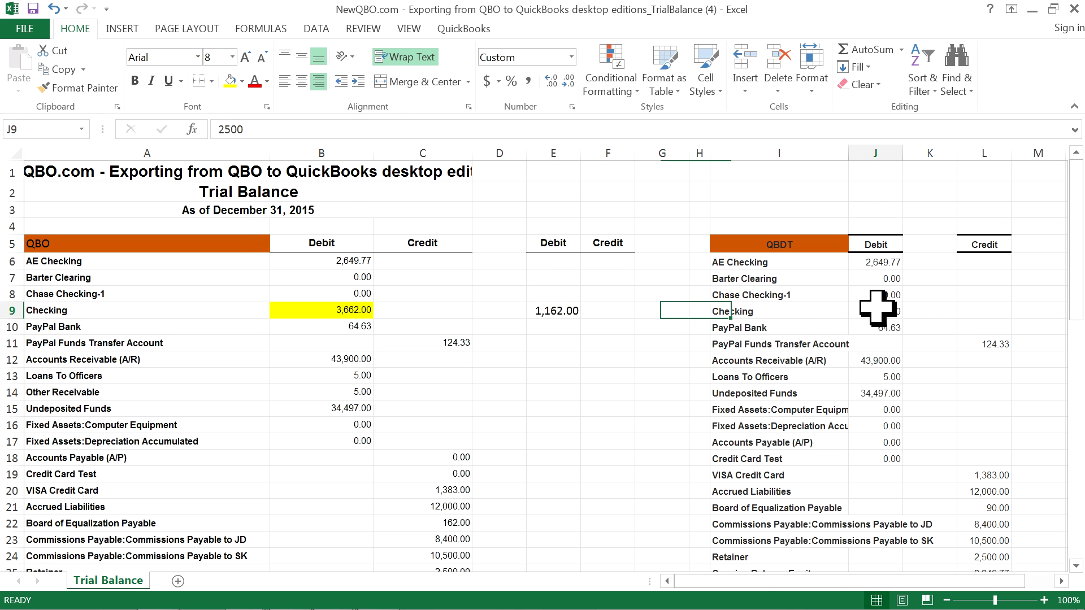
click(226, 82)
click(545, 307)
click(242, 82)
click(230, 199)
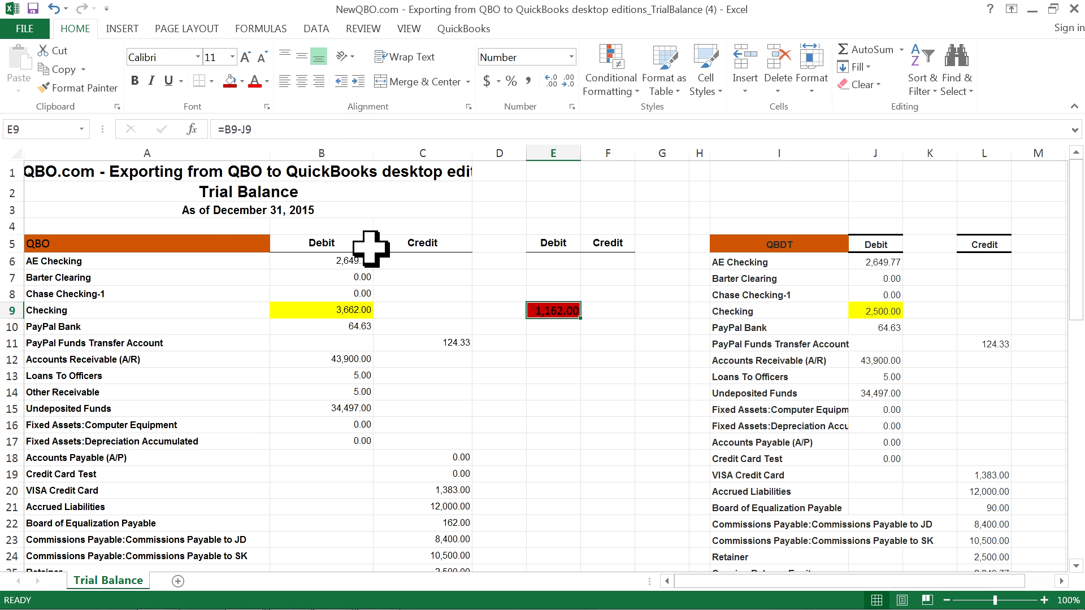
click(562, 371)
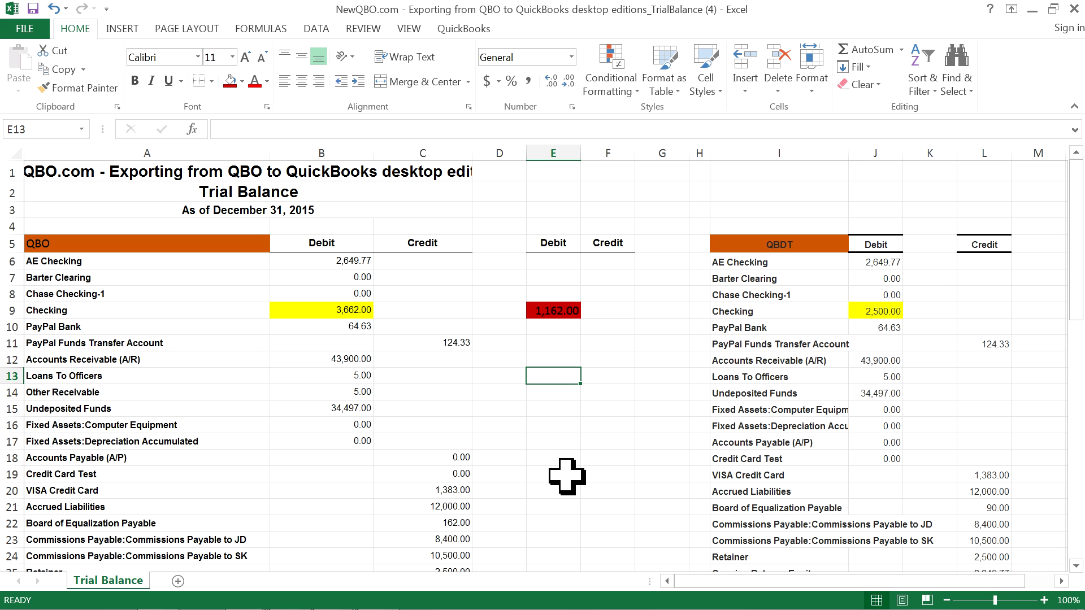
Step: Switch to the workbook Reconciling from QBO to QuickBooks Desktop 2015 and look over its TB2015 sheet down to the totals
mouse_move(244, 599)
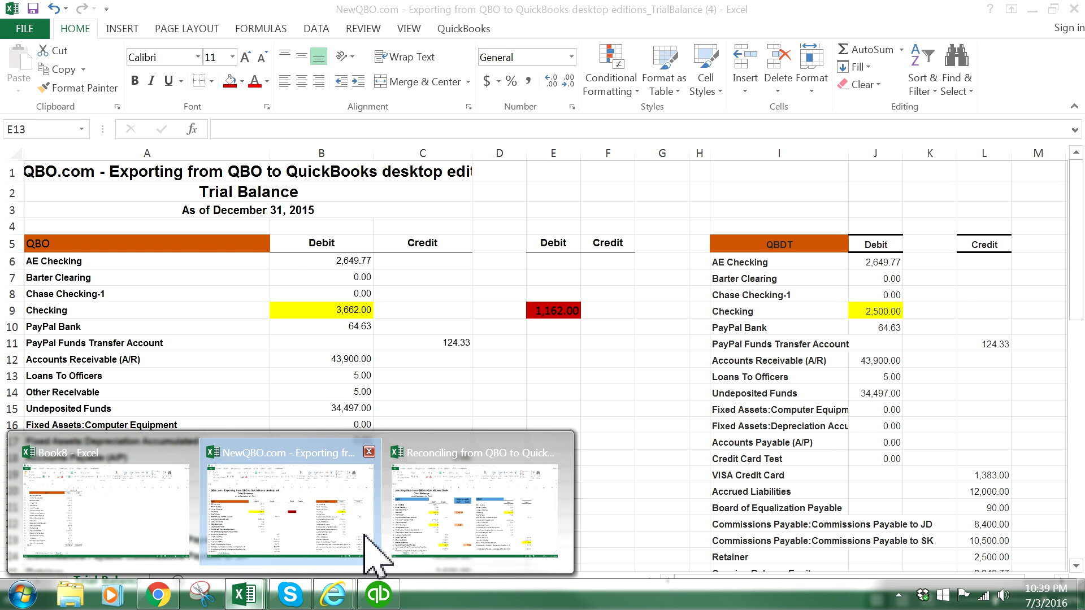
click(416, 525)
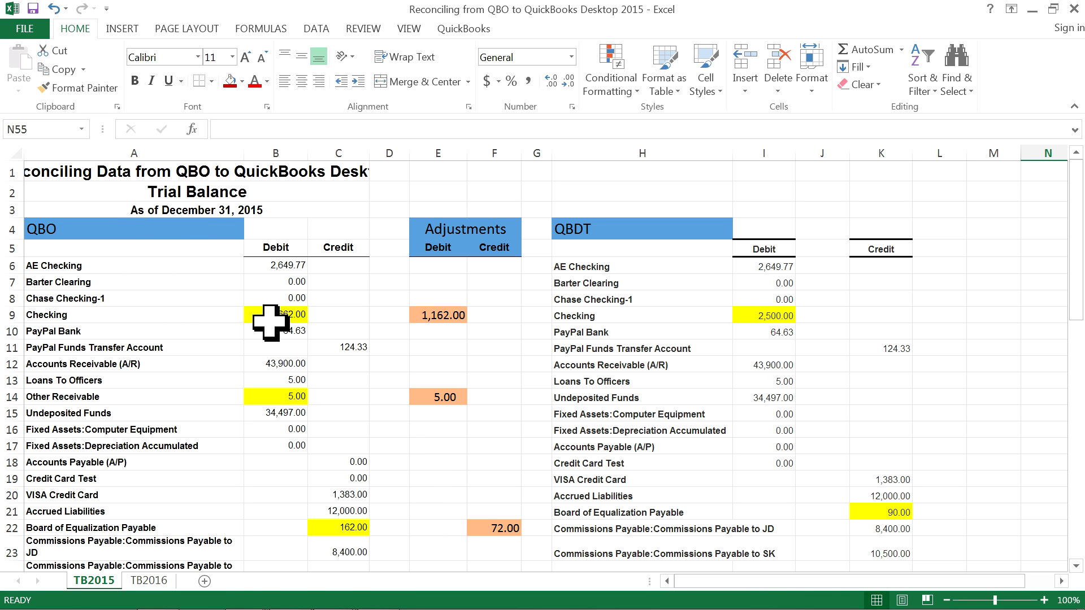
scroll(452, 424, down, 12)
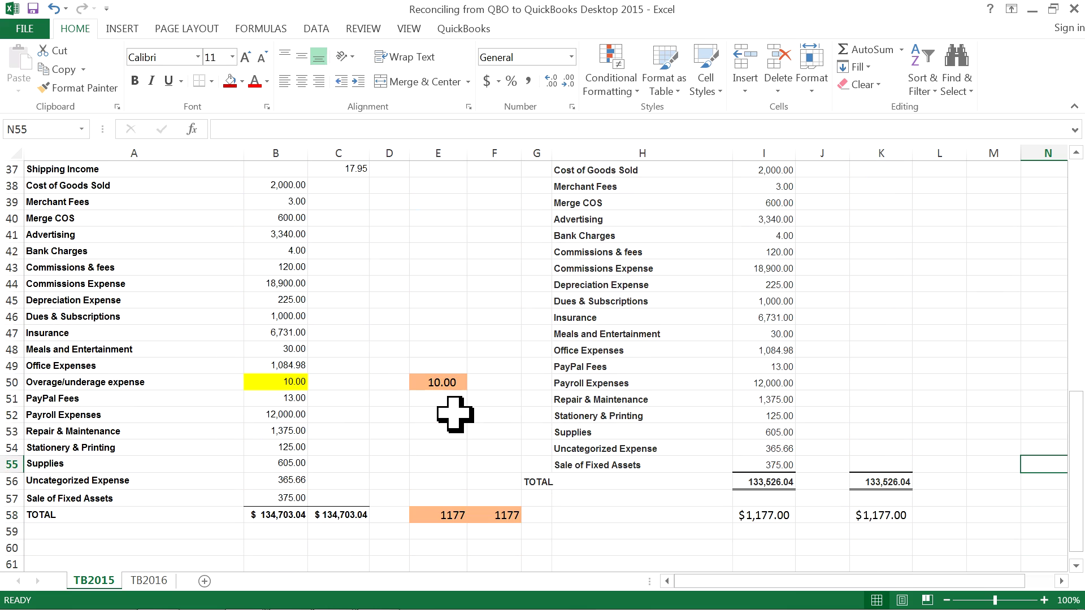
scroll(454, 416, up, 9)
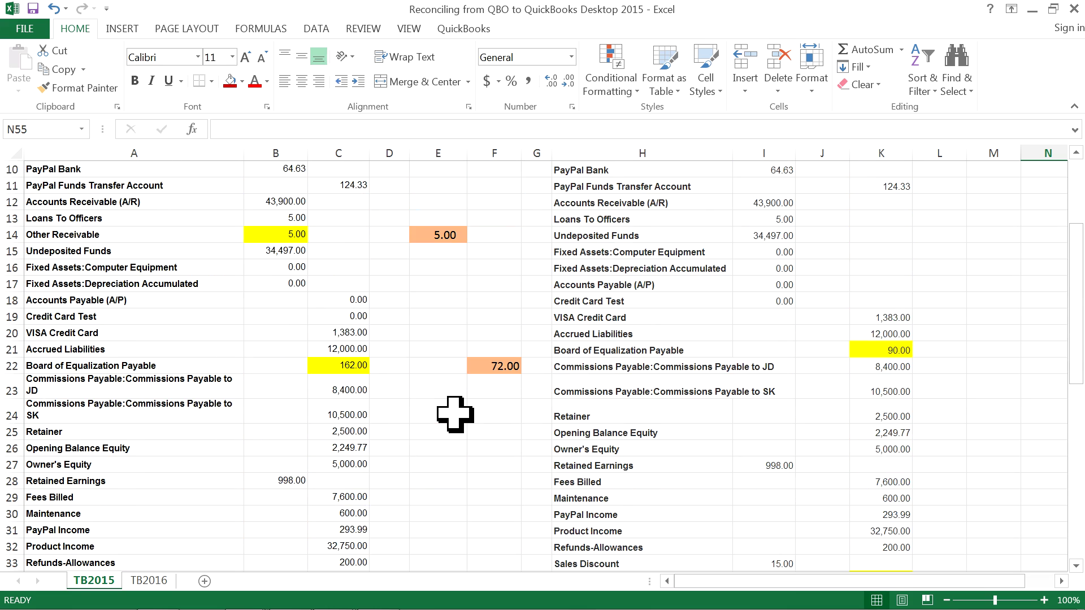
scroll(454, 416, up, 3)
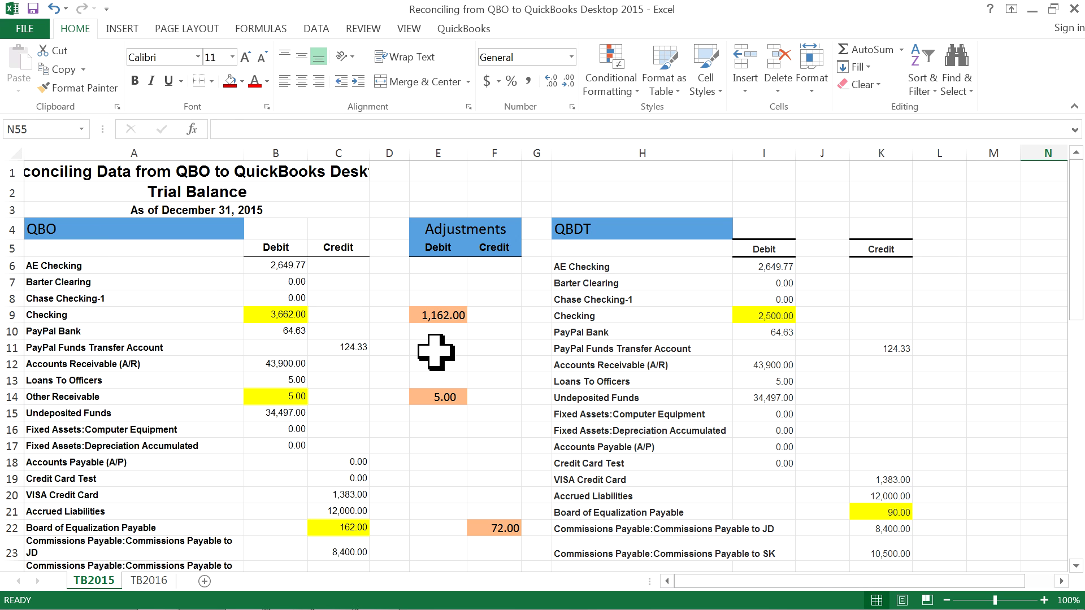
Step: Examine the Checking adjustment in E9 with its source balances in B9 and I9, and the Other Receivable adjustment in E14
click(443, 316)
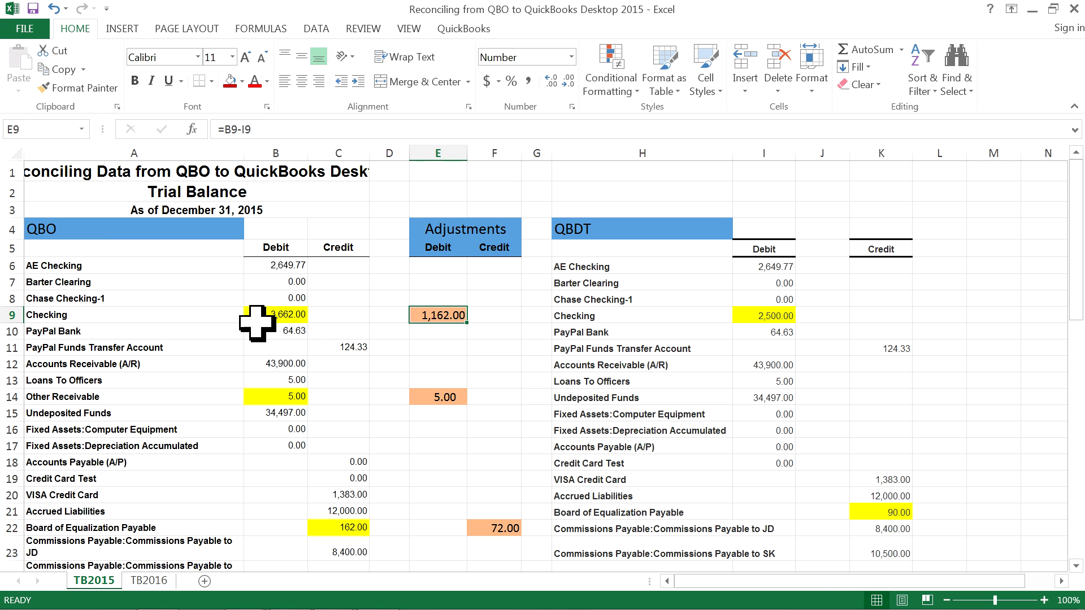
click(279, 315)
click(446, 317)
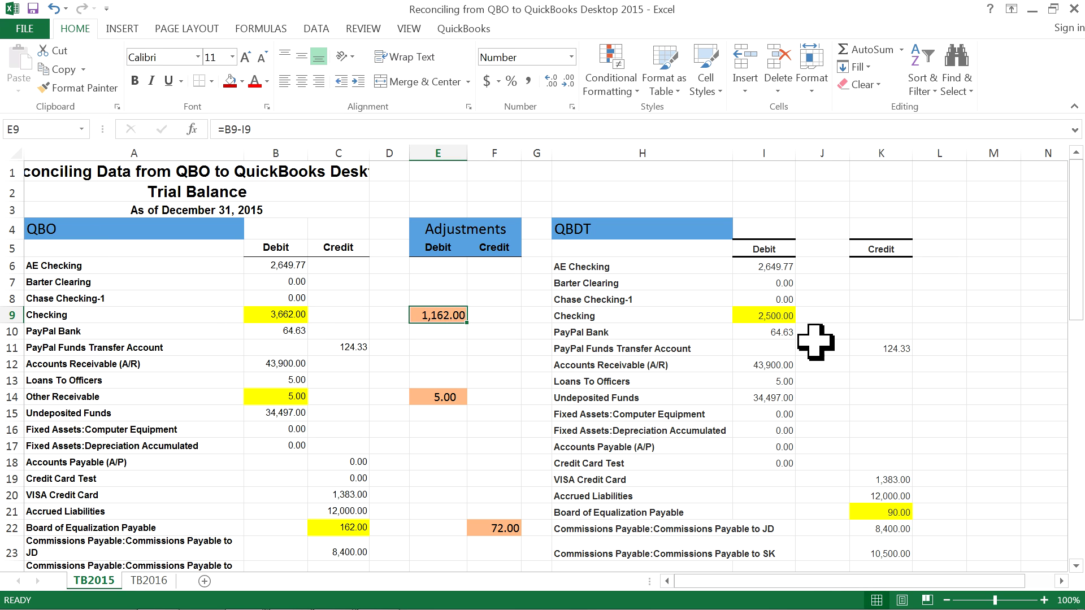
click(748, 319)
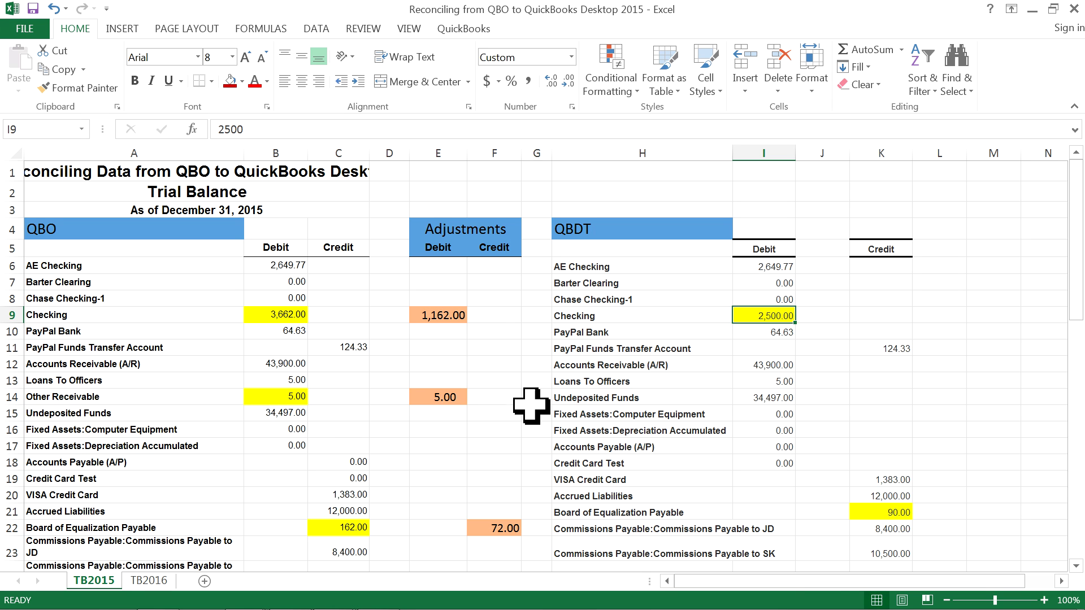
click(444, 398)
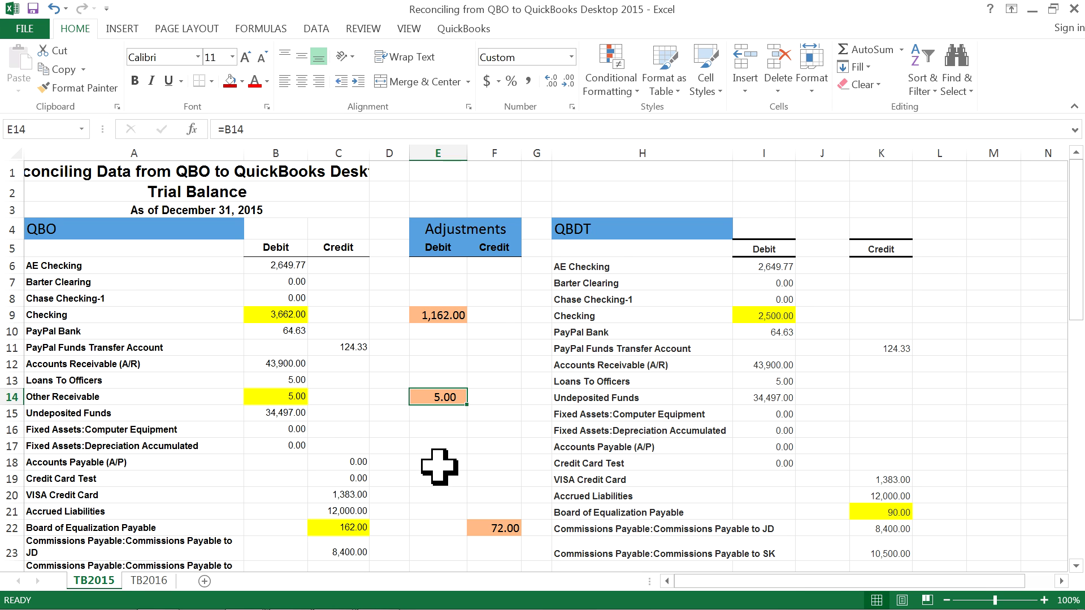
Step: Examine the credit adjustments for Board of Equalization Payable in F22 and Sales Income in F35 against their online and desktop balances
scroll(439, 466, down, 1)
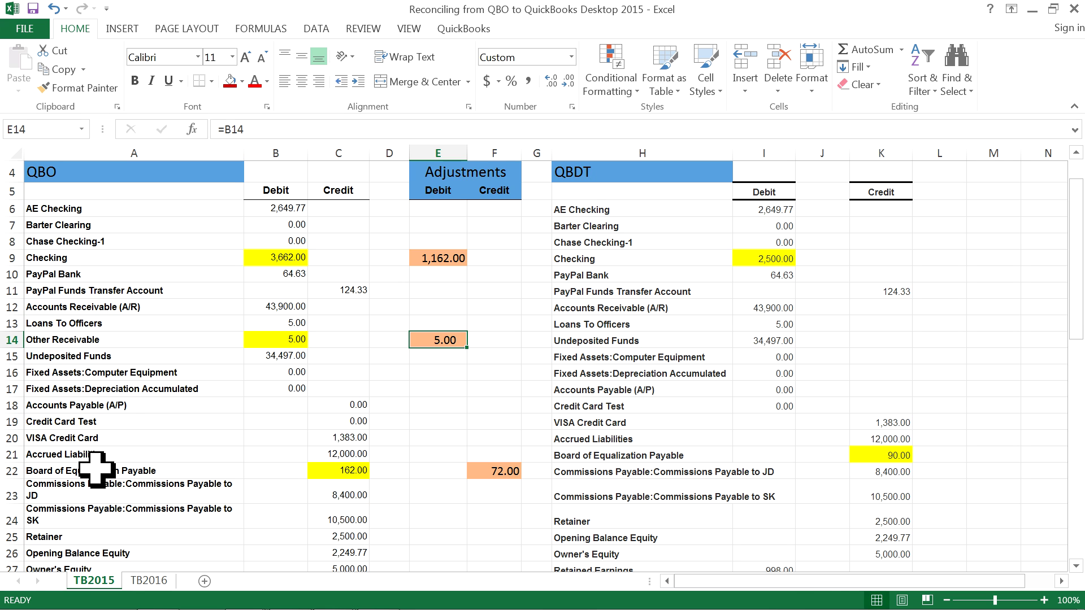
click(350, 471)
click(896, 454)
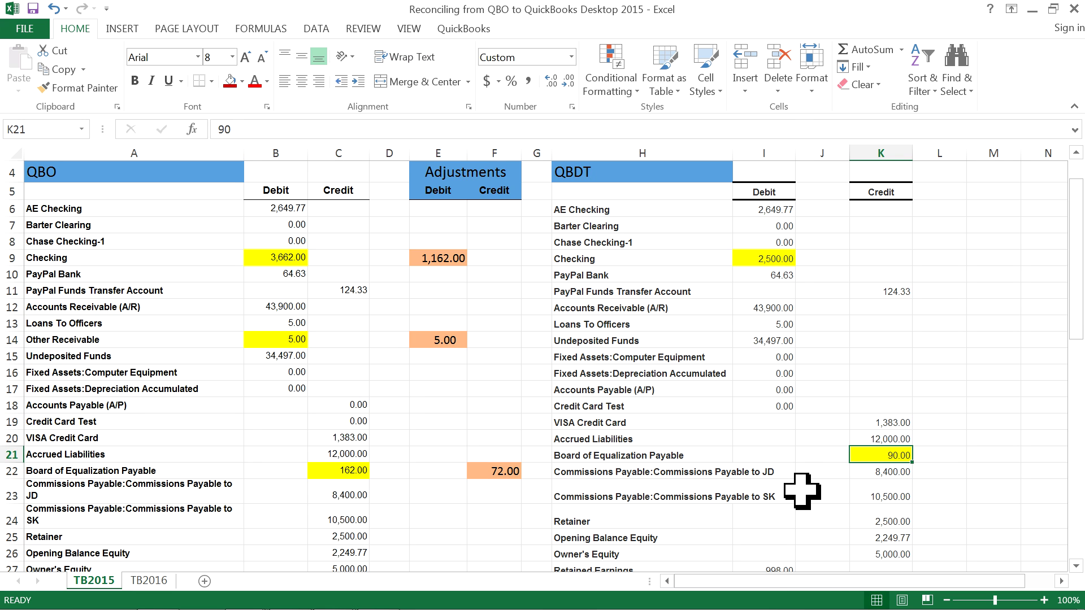
click(481, 471)
scroll(470, 508, down, 6)
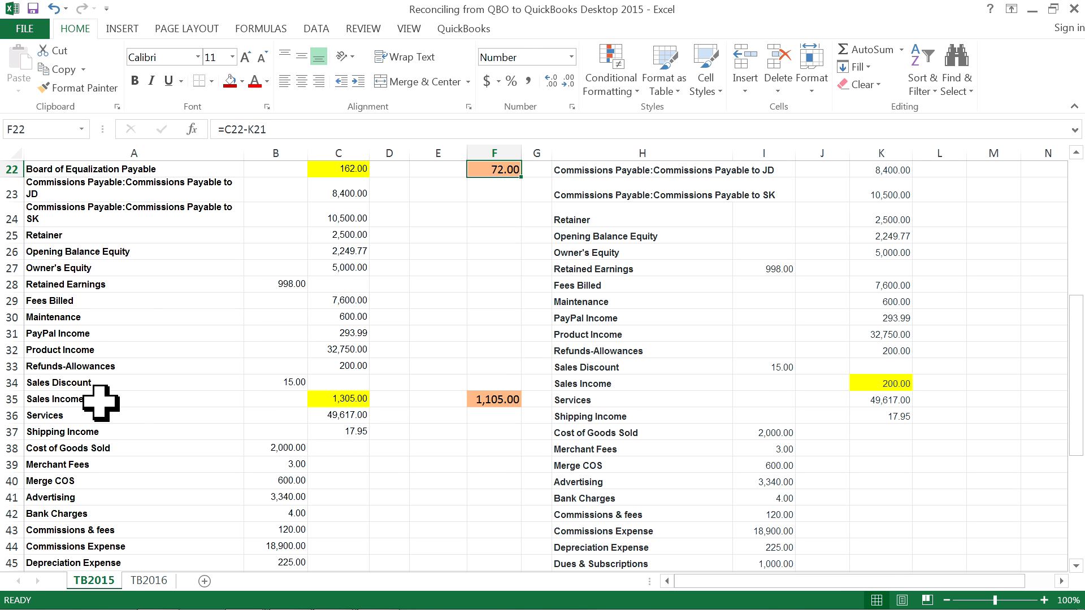
click(342, 399)
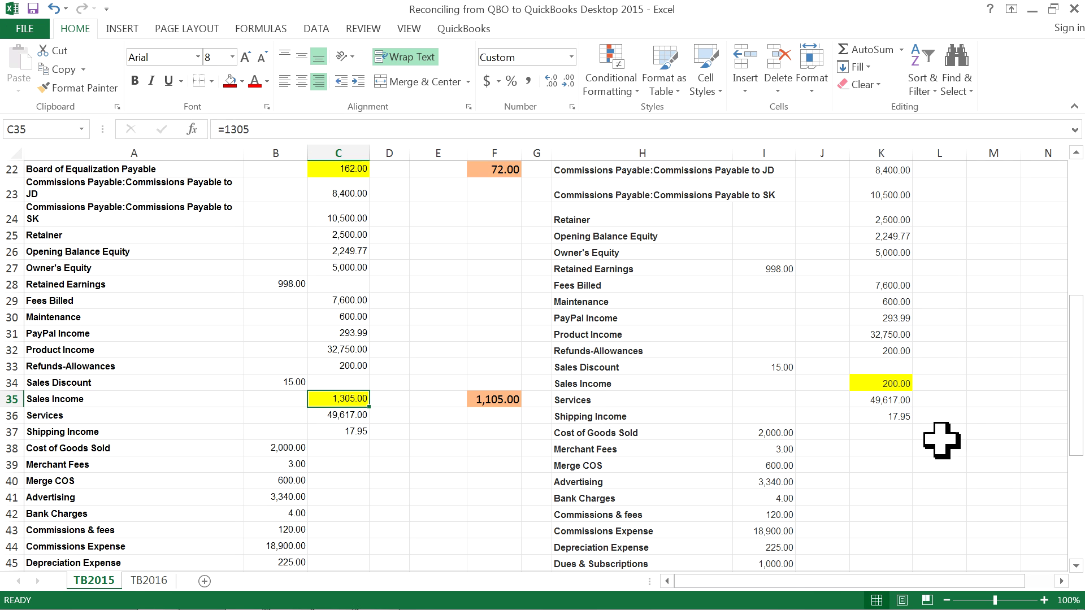
click(887, 382)
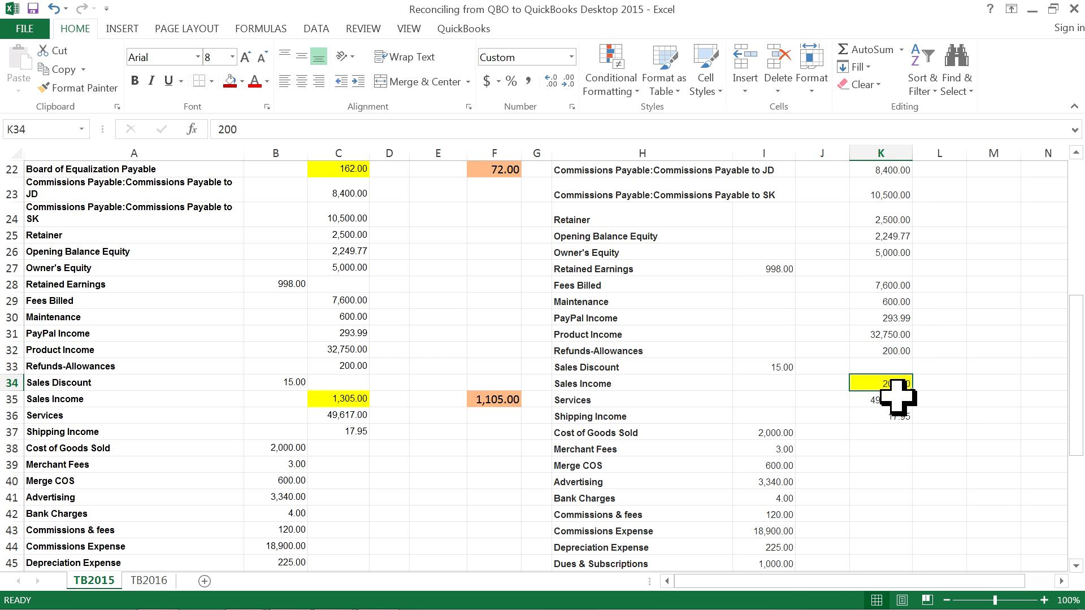
click(493, 399)
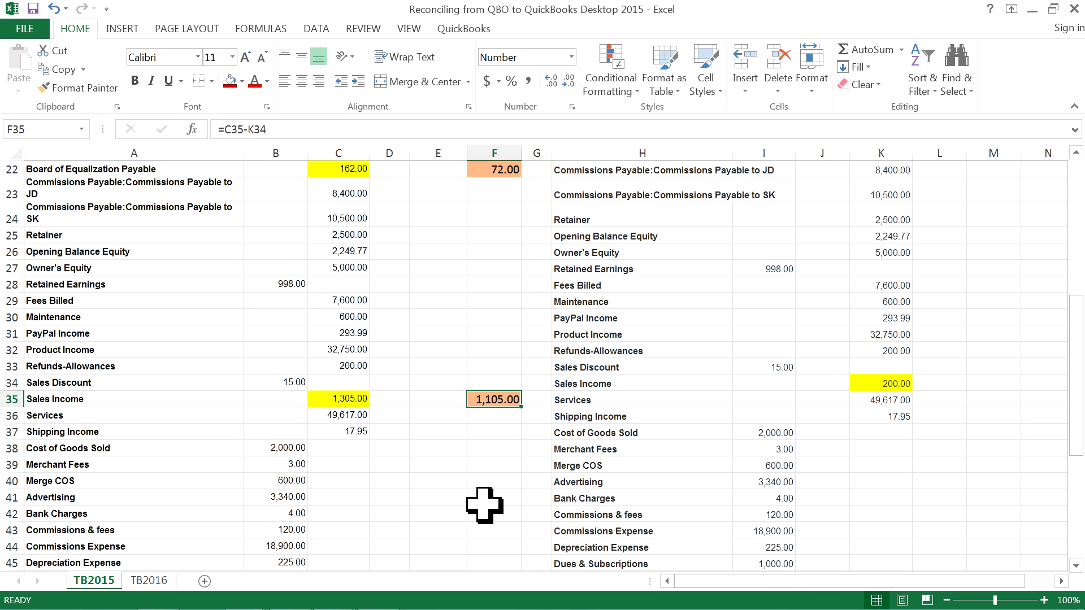
Step: Examine the Overage/underage expense balance in B50, its adjustment in E50, and the adjustment totals in row 58
scroll(484, 504, down, 1)
scroll(485, 504, down, 1)
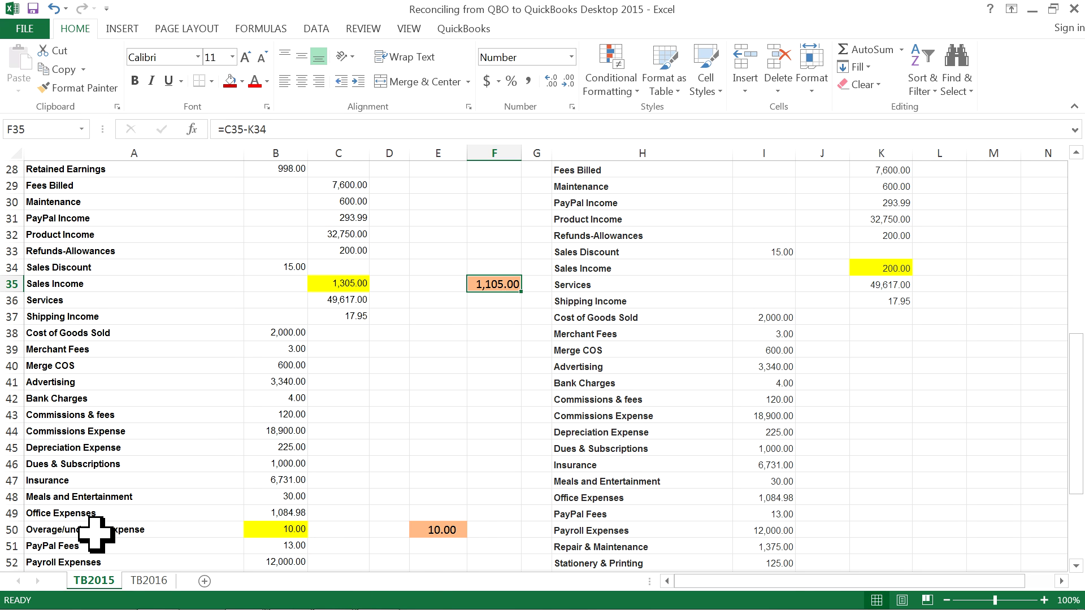
click(286, 528)
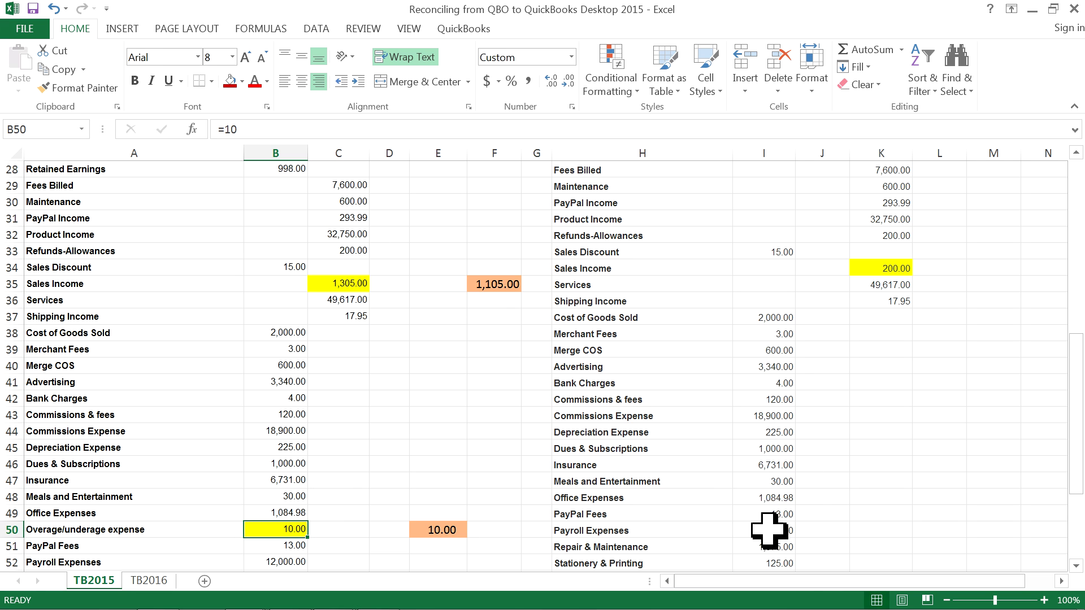
scroll(742, 493, down, 1)
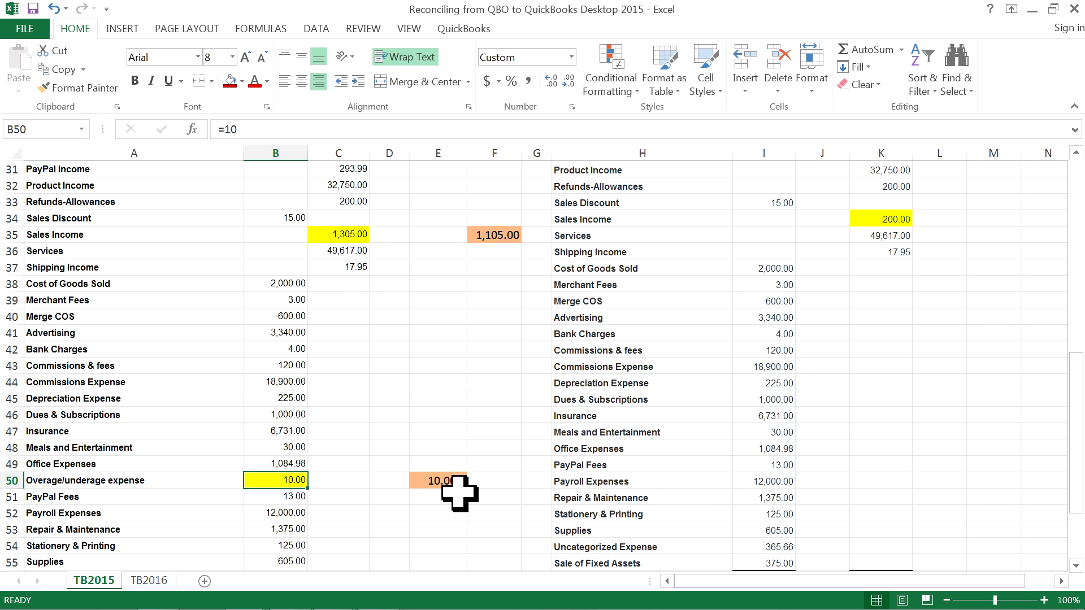
click(440, 481)
scroll(516, 501, down, 2)
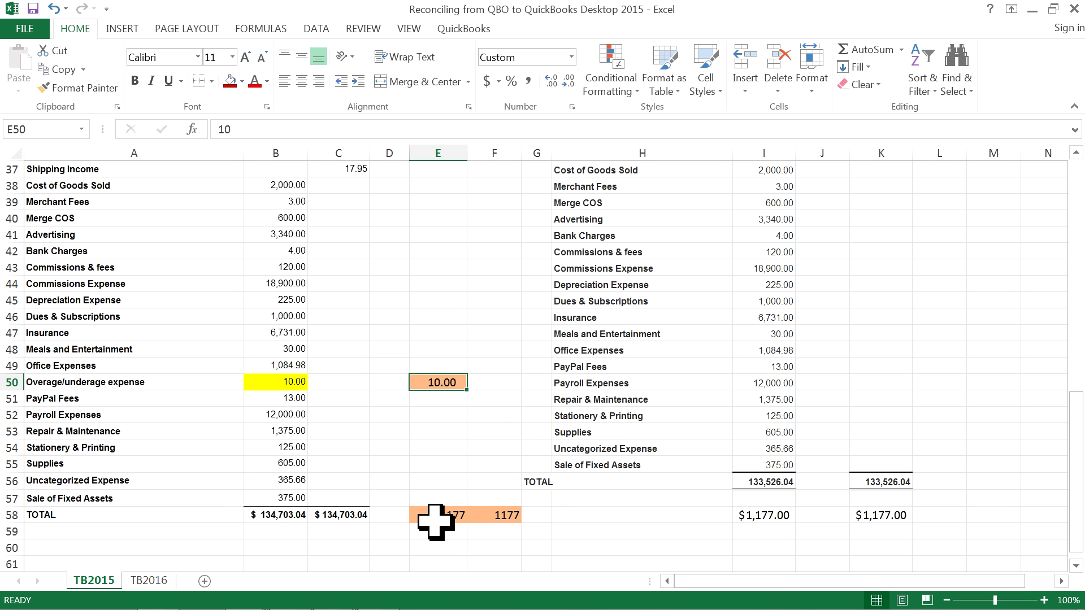
Step: Reduce the reconciliation workbook to a smaller window and minimize the exported online Trial Balance workbook behind it
scroll(546, 511, up, 12)
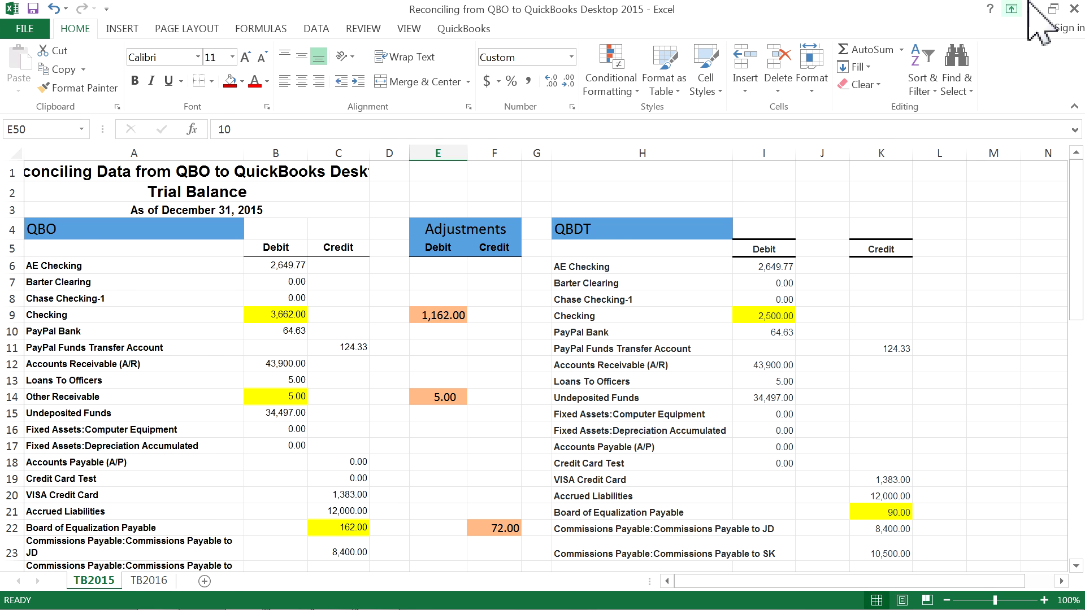
click(1052, 8)
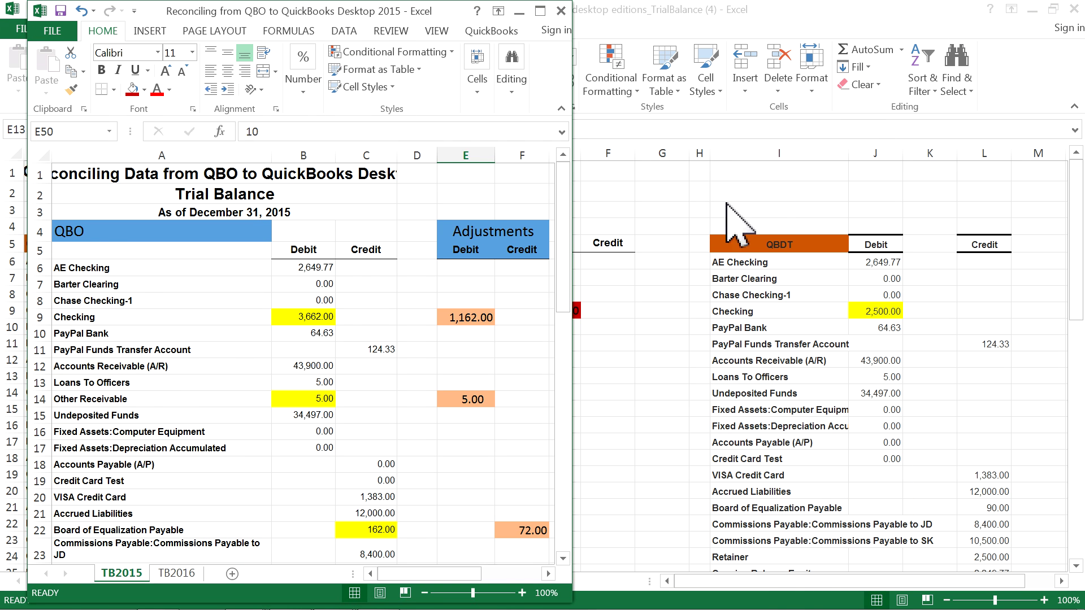
click(1032, 9)
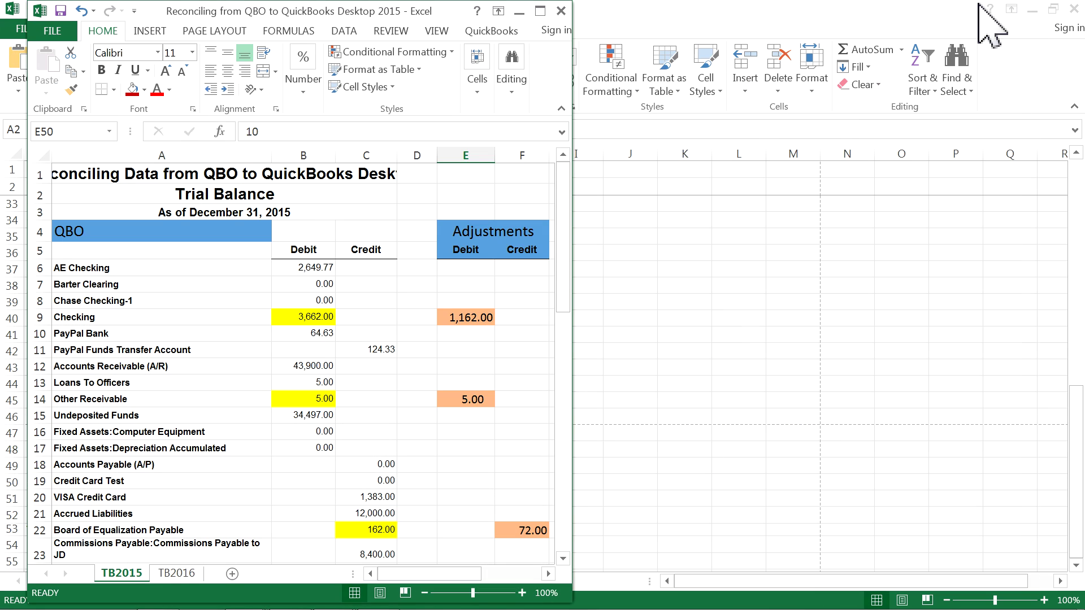
Step: Minimize the exported online workbook, switch to QuickBooks Desktop, and restore it to a smaller window beside the reconciliation workbook
click(1034, 6)
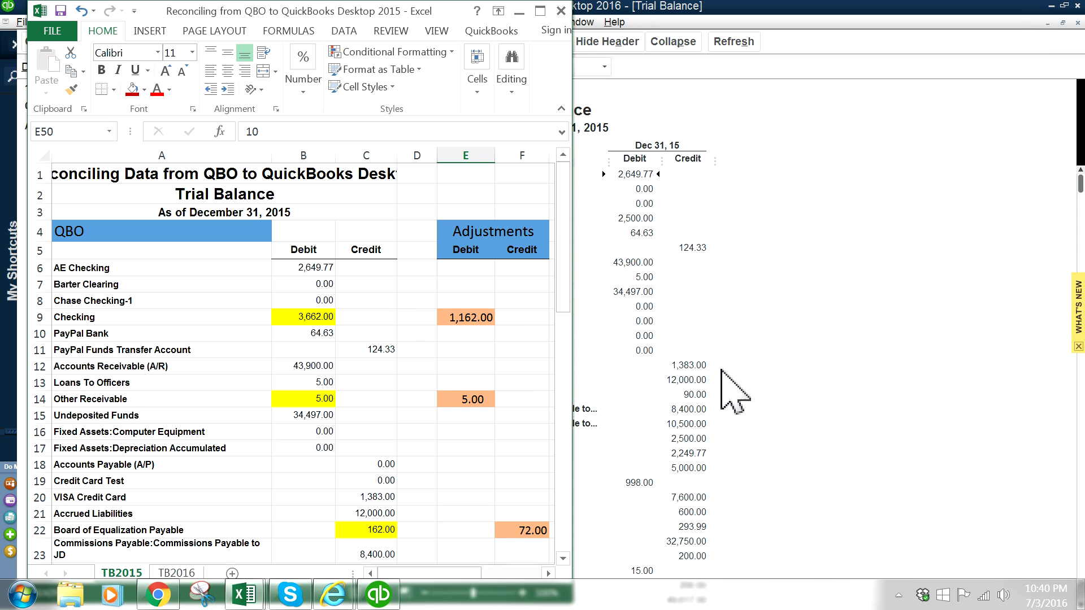
click(773, 338)
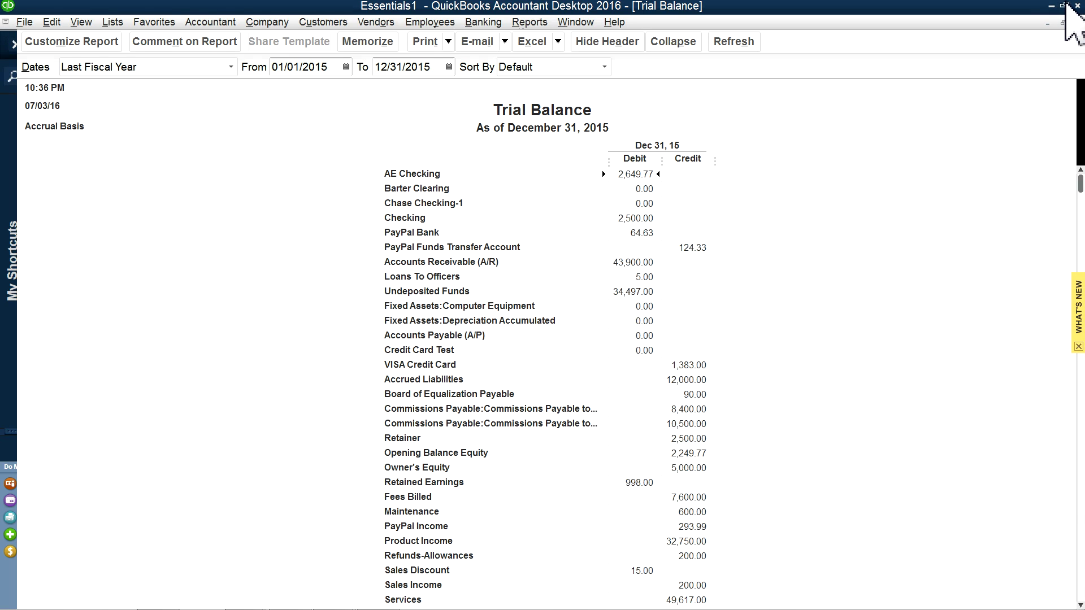
click(1063, 5)
mouse_move(791, 12)
mouse_down()
mouse_move(856, 15)
mouse_move(806, 18)
mouse_up()
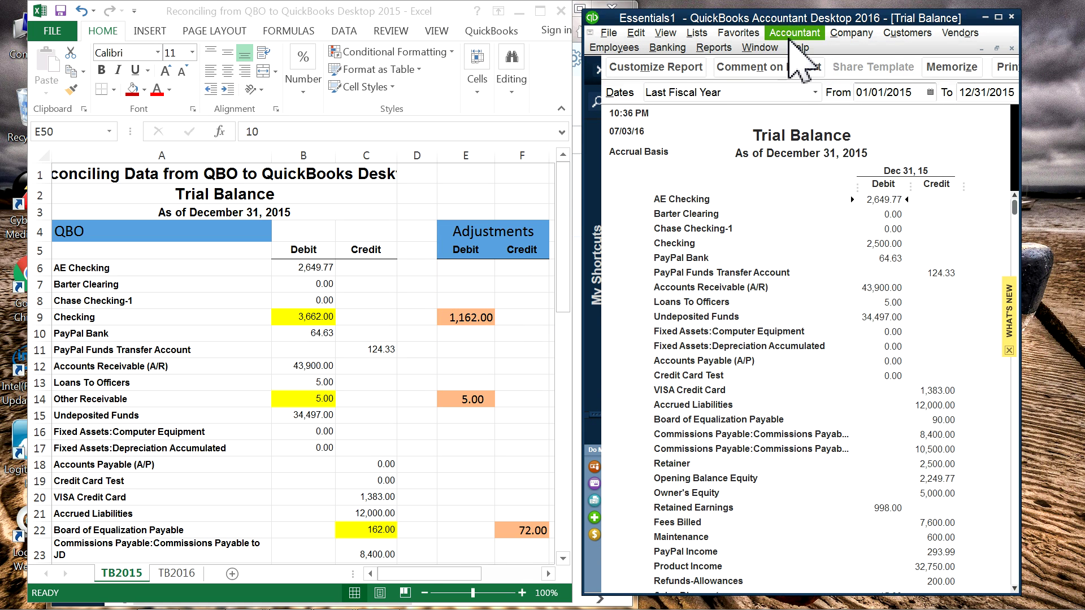
Step: Open the Make General Journal Entries form for the company and dismiss the journal numbering notice
click(850, 33)
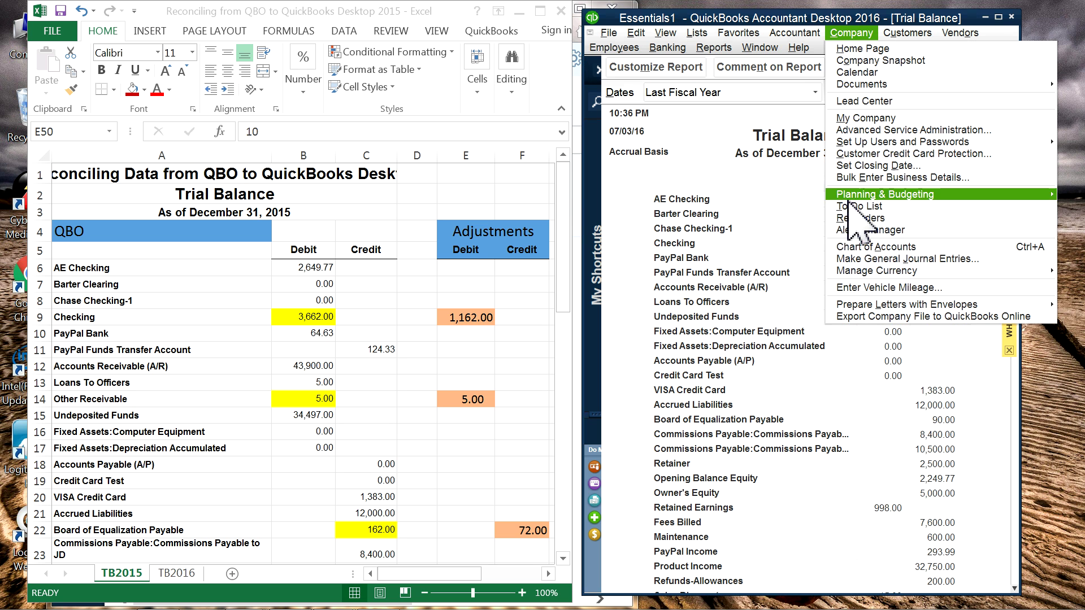
click(848, 260)
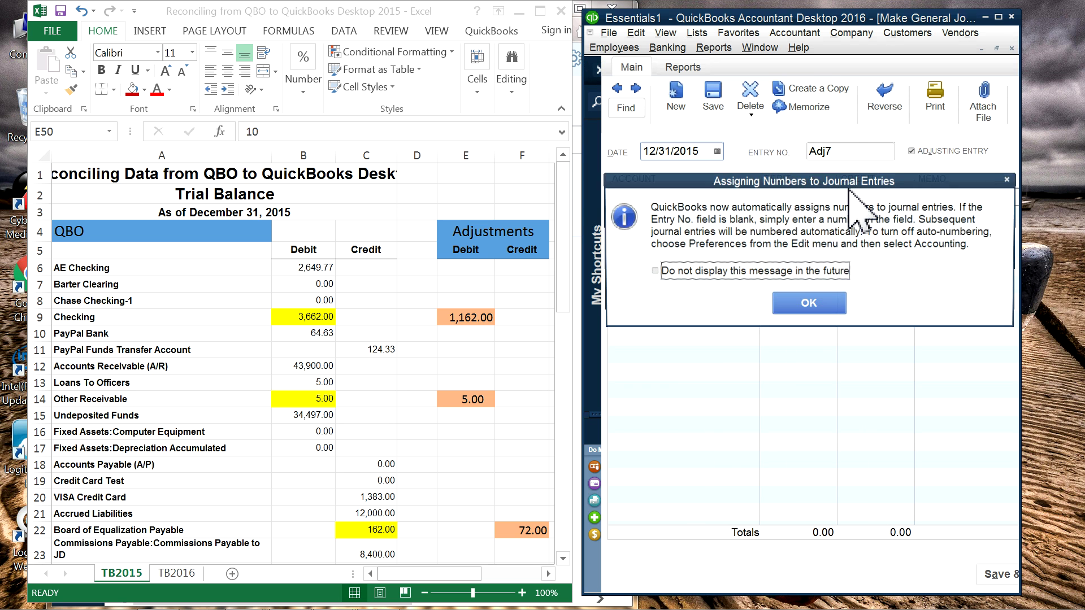
click(808, 305)
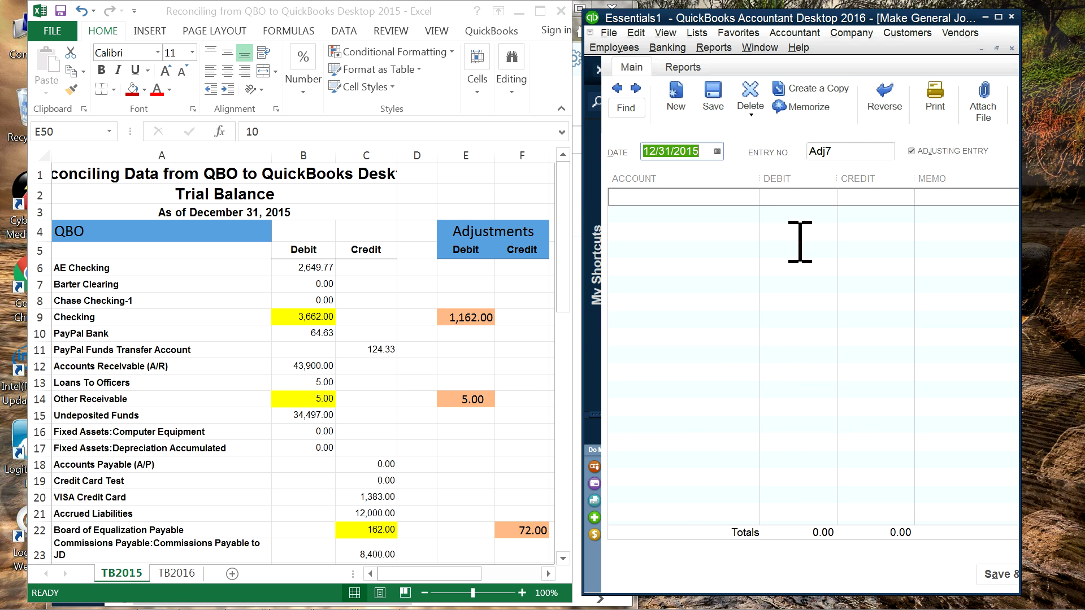
click(859, 34)
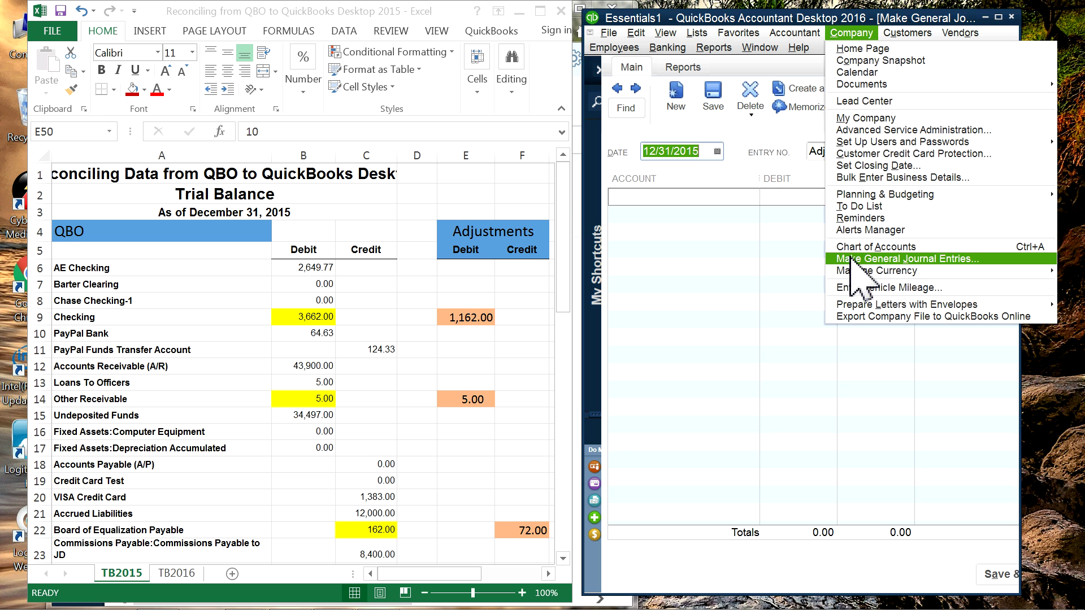
click(643, 166)
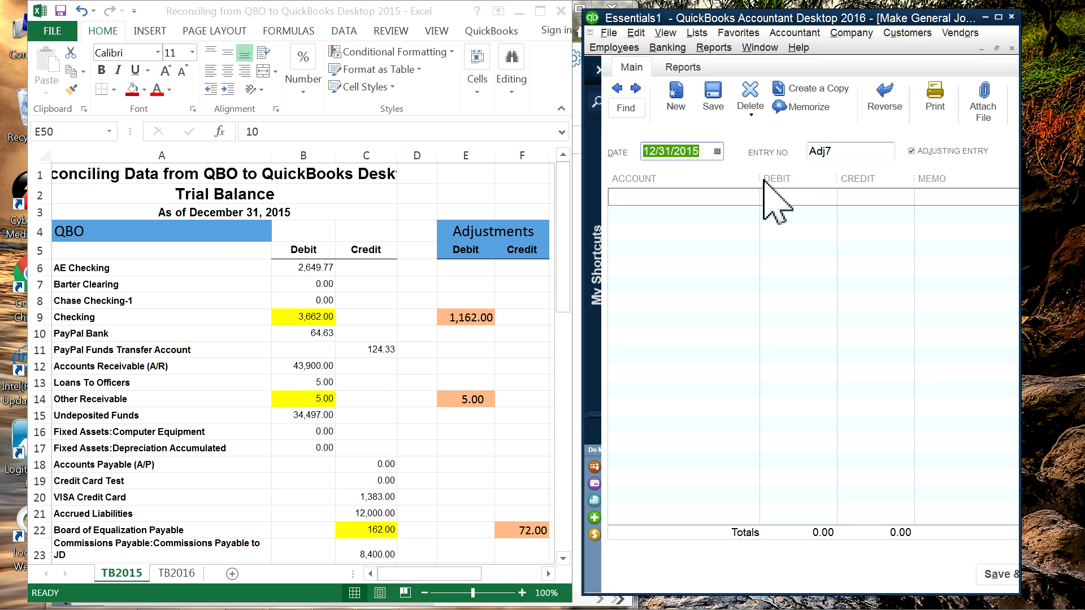
Step: Enter the first journal line as a 1,162.00 debit to Checking, matching the worksheet's Checking adjustment
click(561, 236)
scroll(562, 288, down, 2)
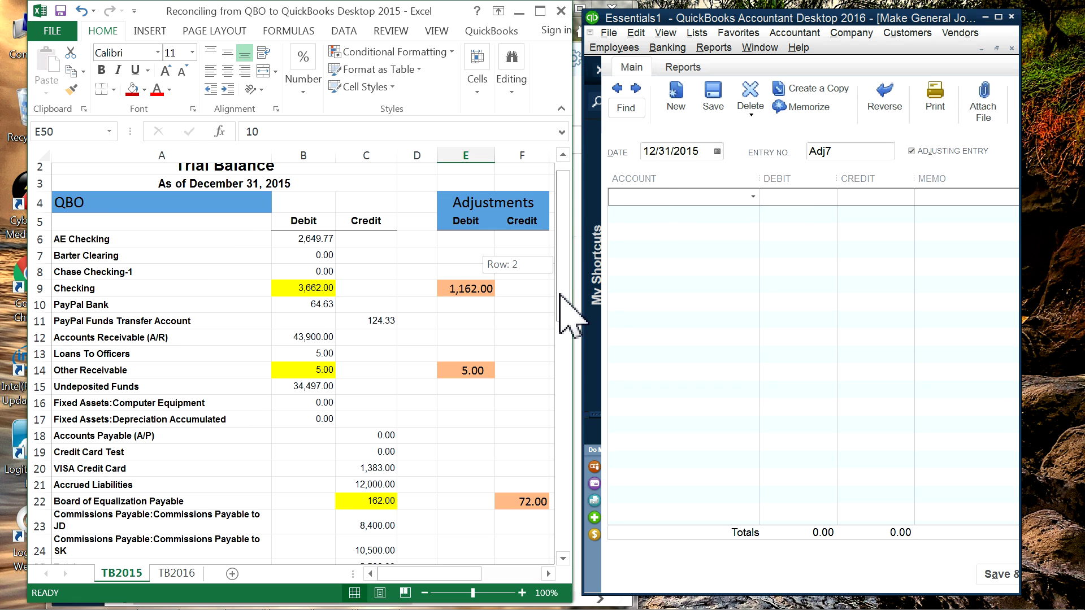
click(653, 197)
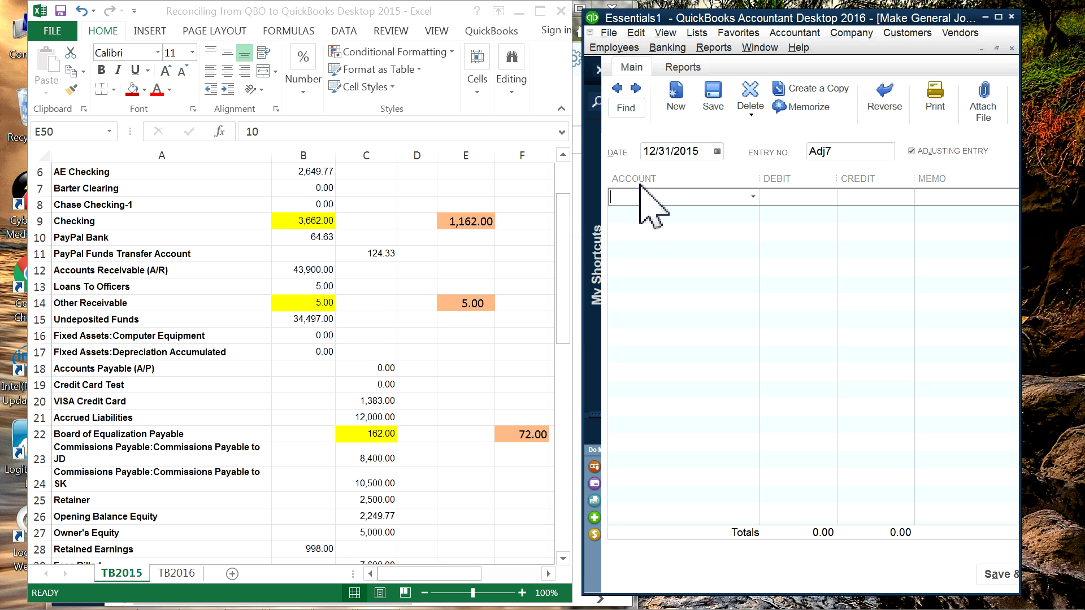
text(Checking)
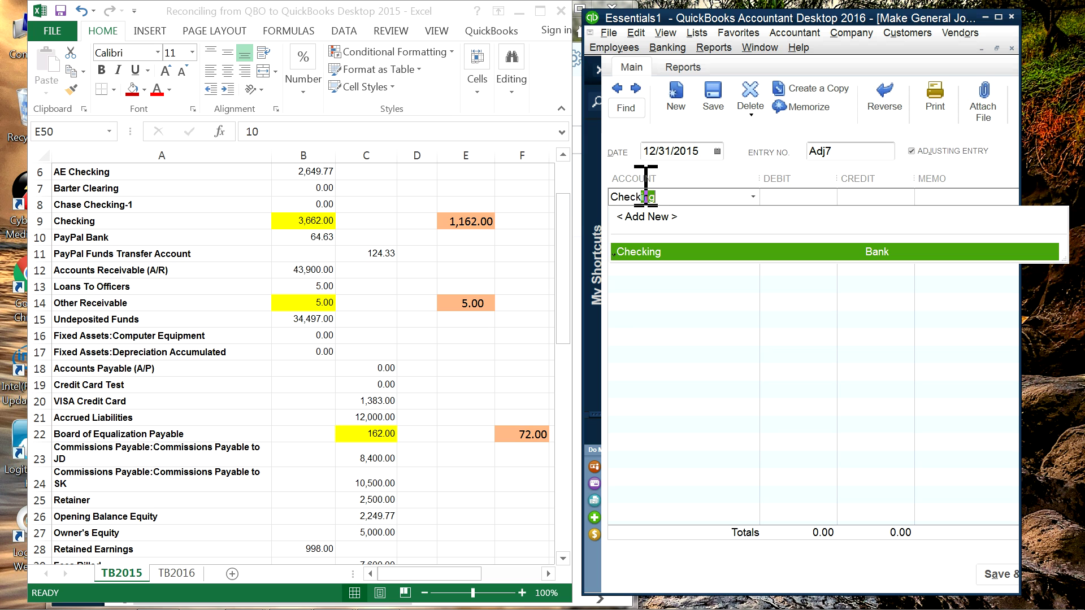
click(642, 184)
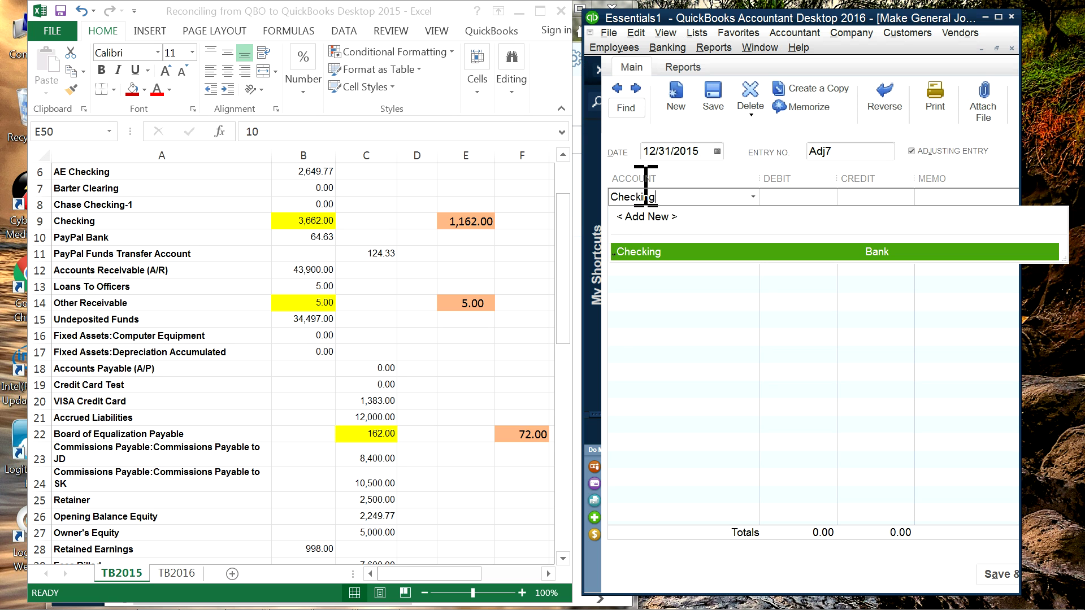
click(636, 255)
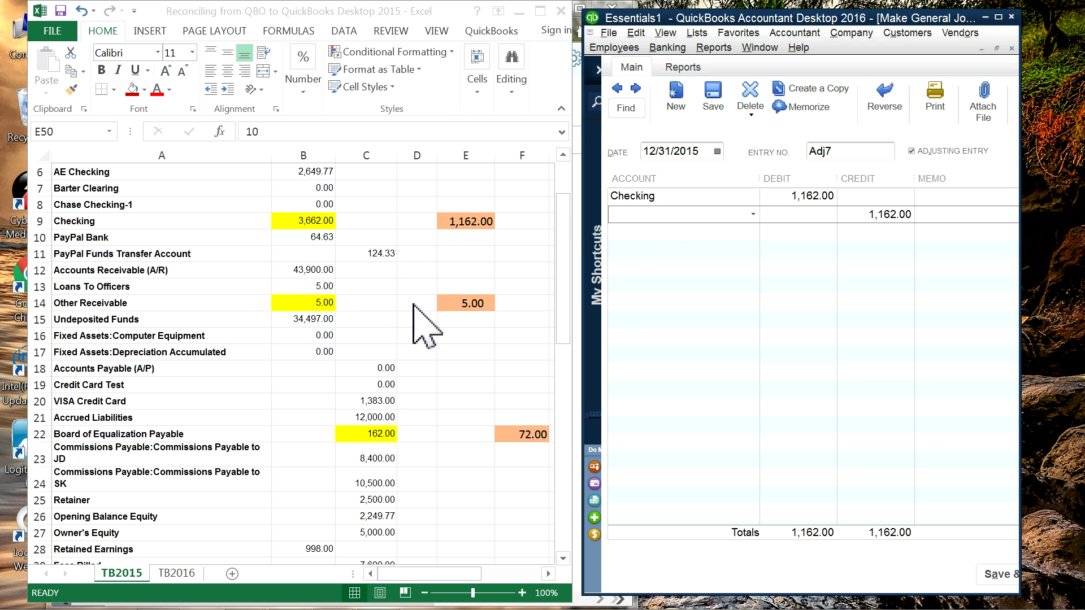
Step: Add a second journal line debiting Other Receivable for 5.00
click(474, 302)
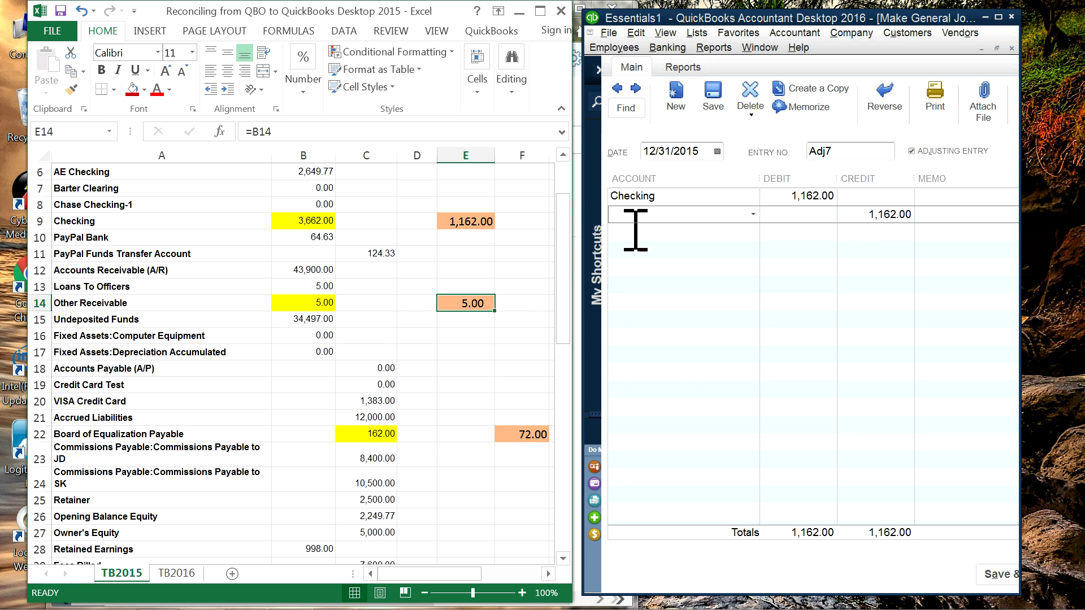
text(other)
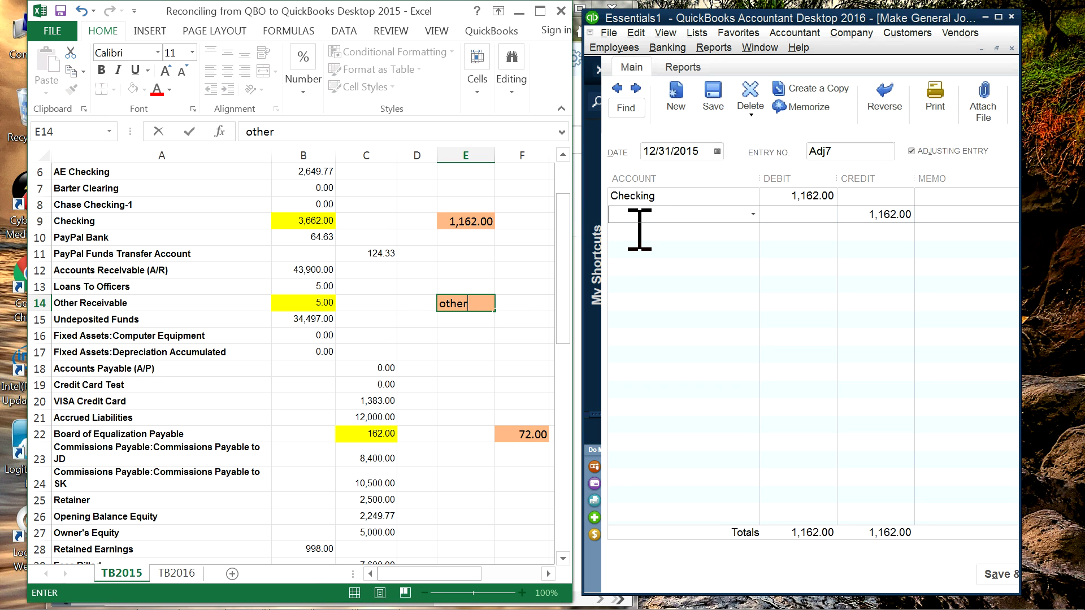
click(644, 220)
text(other g)
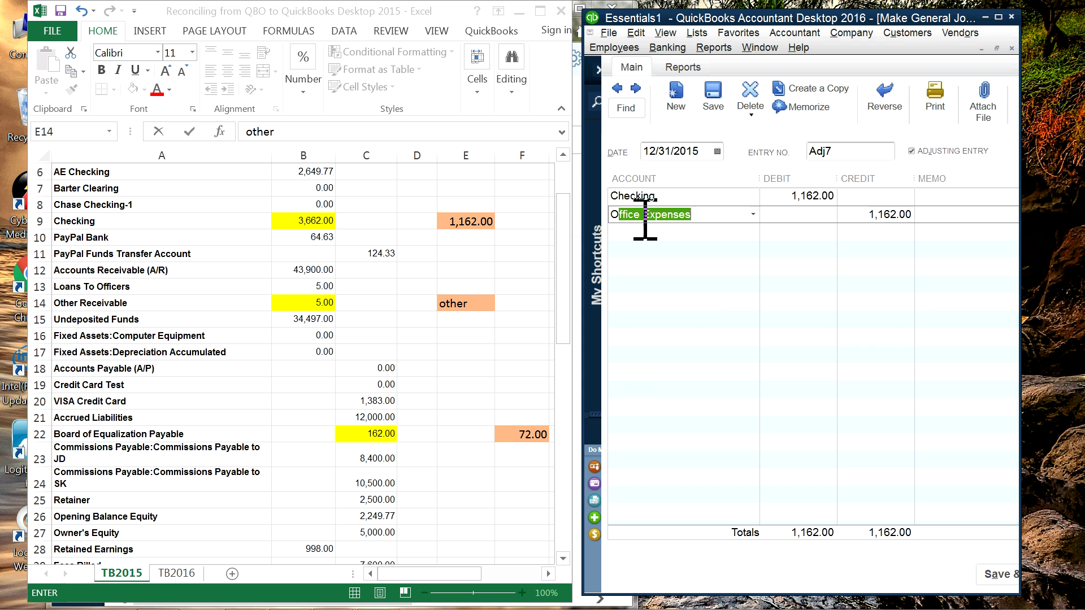
click(649, 269)
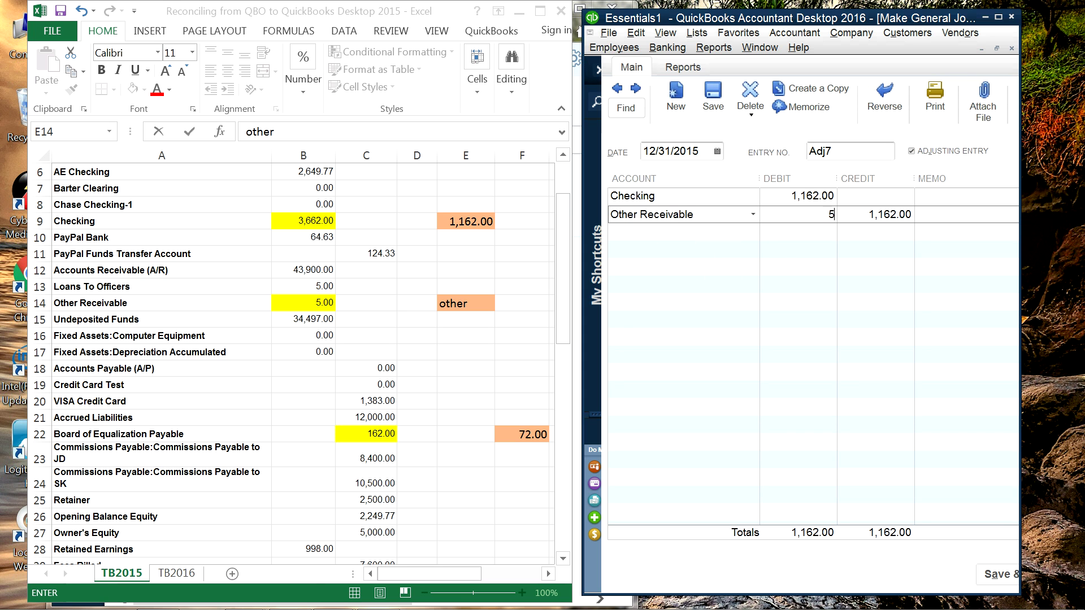
click(670, 232)
Step: Replace the stray text in worksheet cell E14 with the formula =B14
click(469, 305)
text(other)
drag(433, 301, 424, 298)
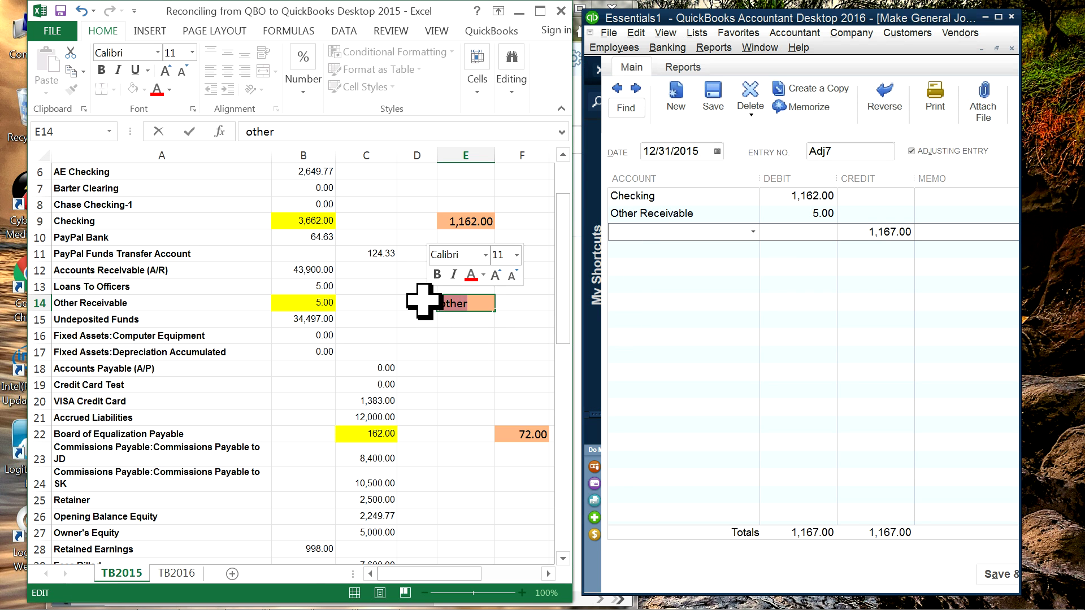
key(BackSpace)
text(=)
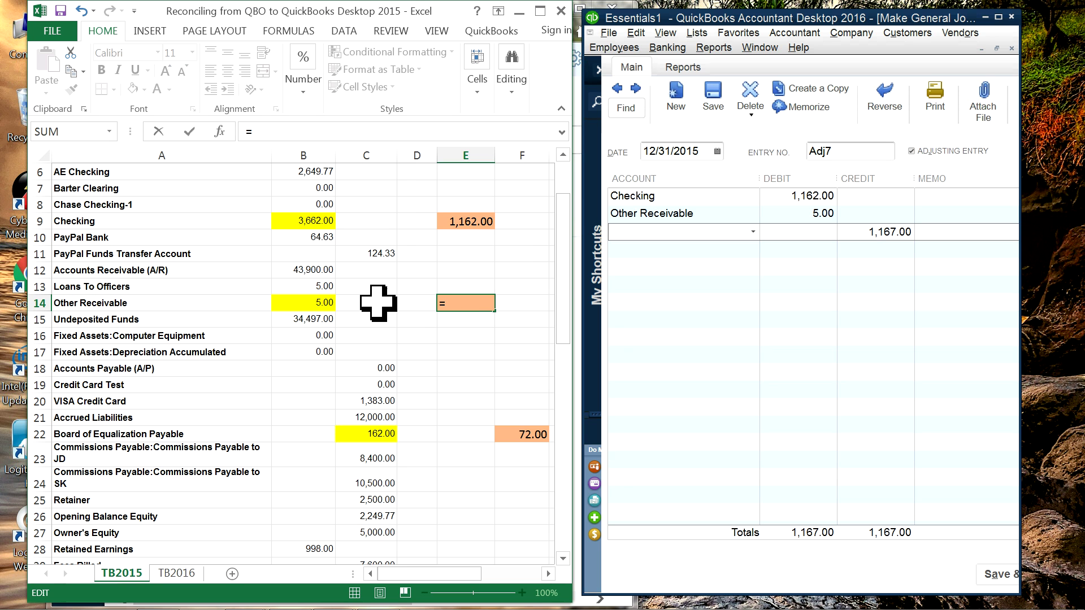
click(320, 305)
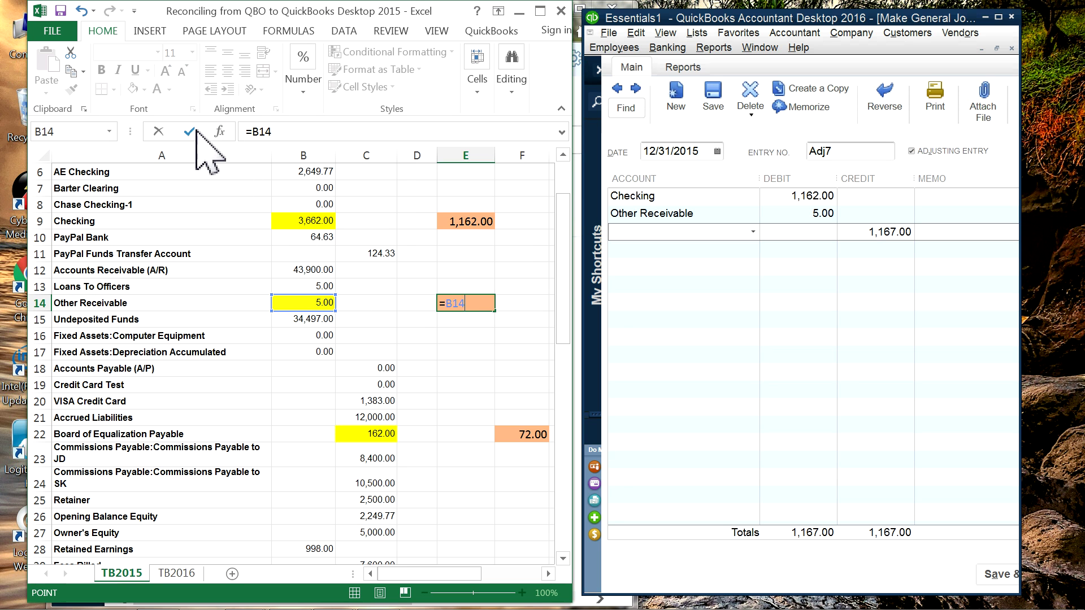
key(Return)
Step: Add a journal line crediting Board of Equalization Payable for 72.00, the adjustment in worksheet cell F22
click(512, 433)
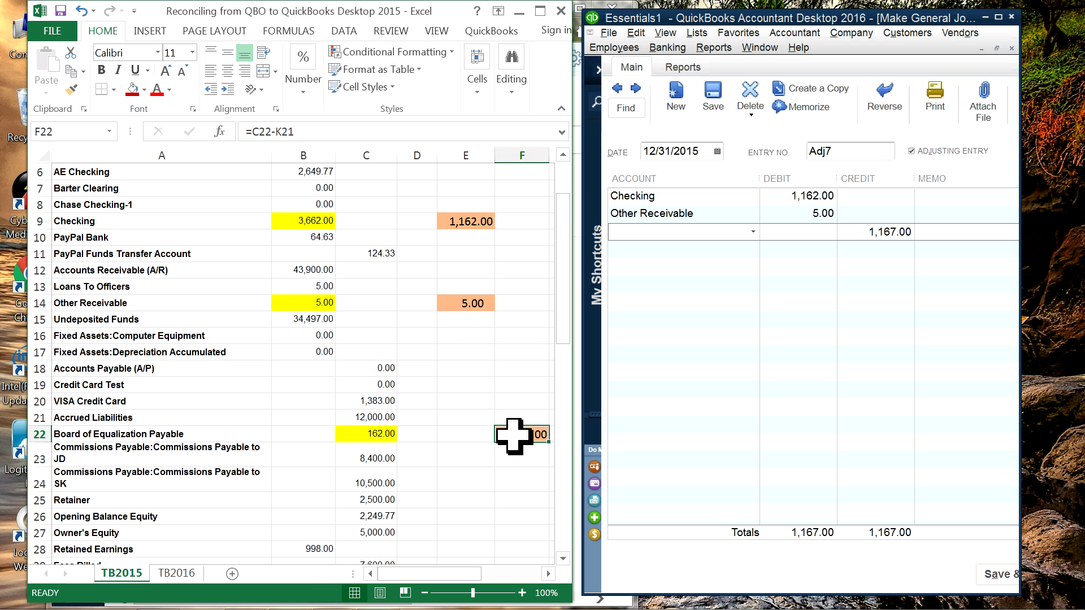
click(650, 232)
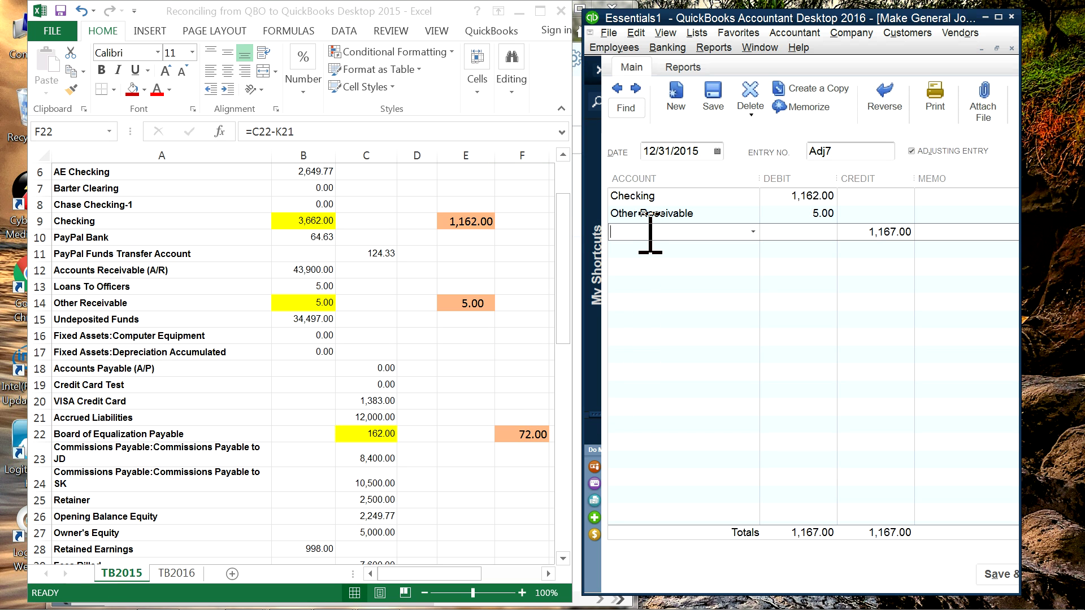
text(bo)
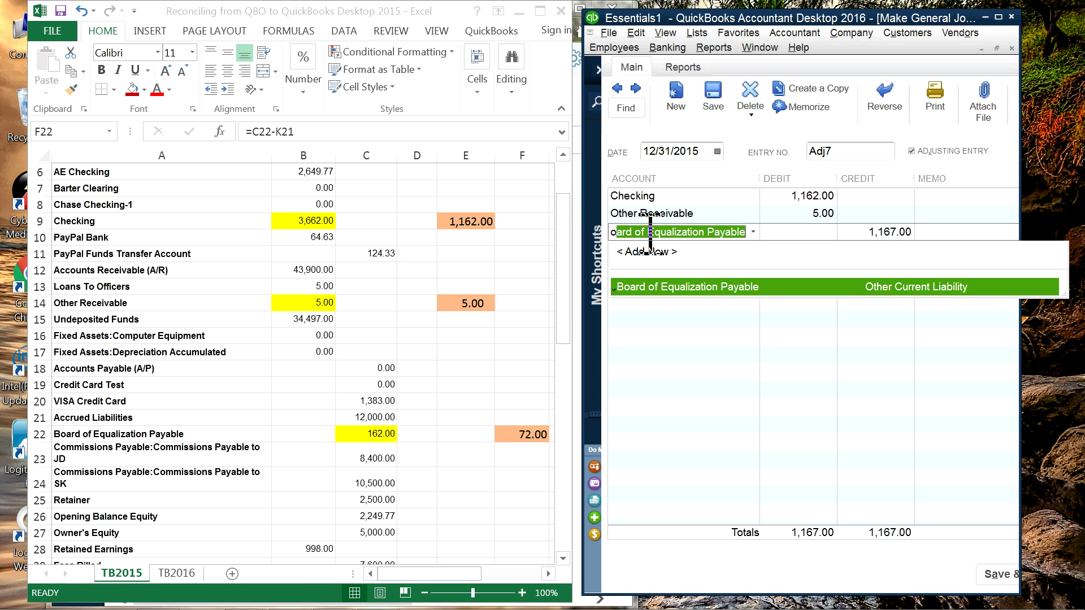
click(639, 286)
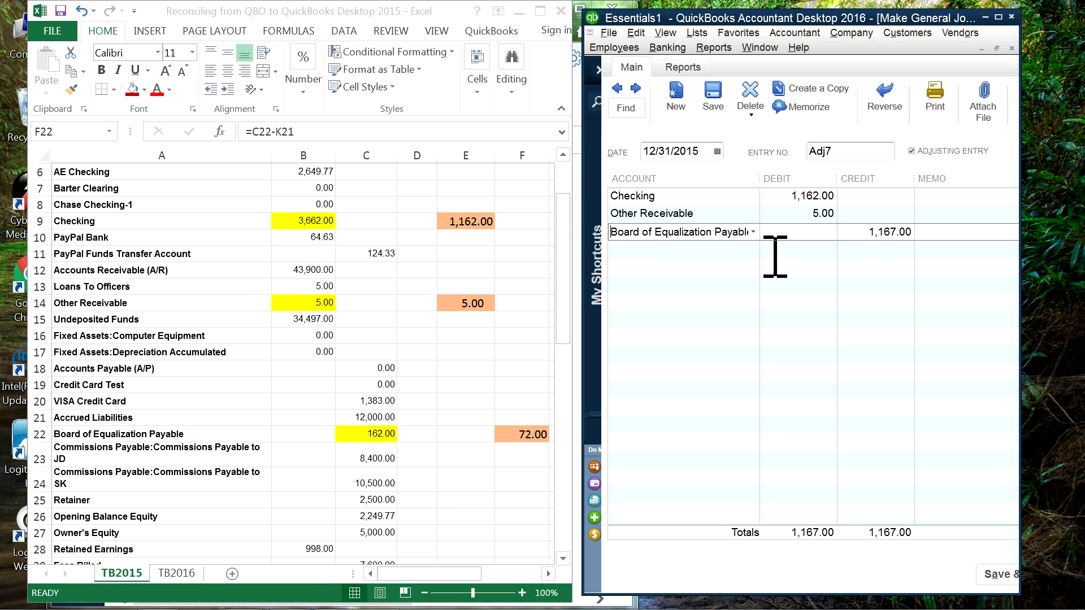
drag(875, 234, 931, 228)
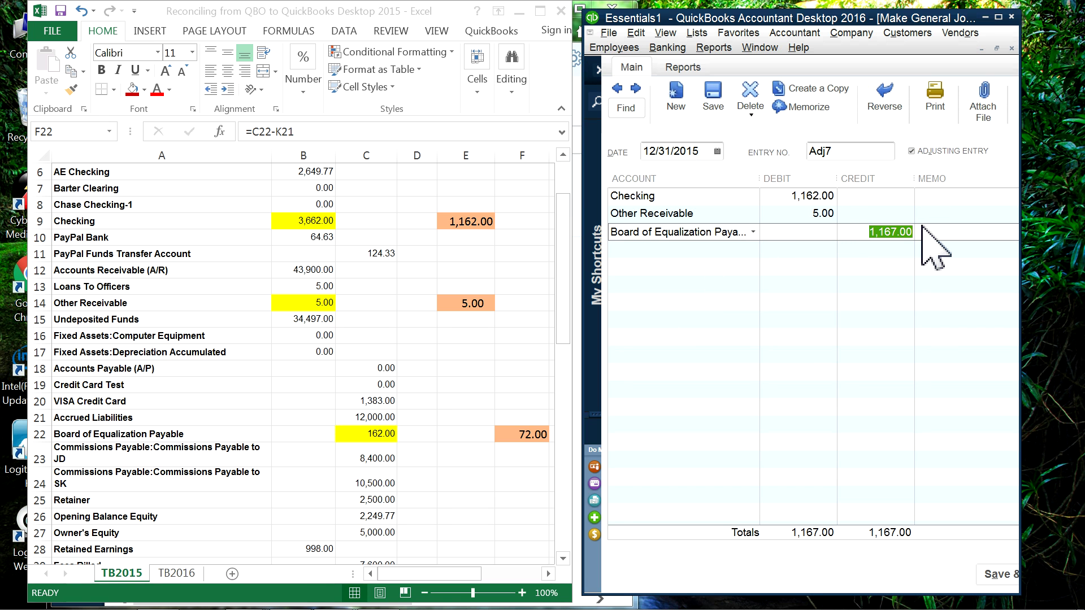
text(72)
key(Tab)
key(Tab)
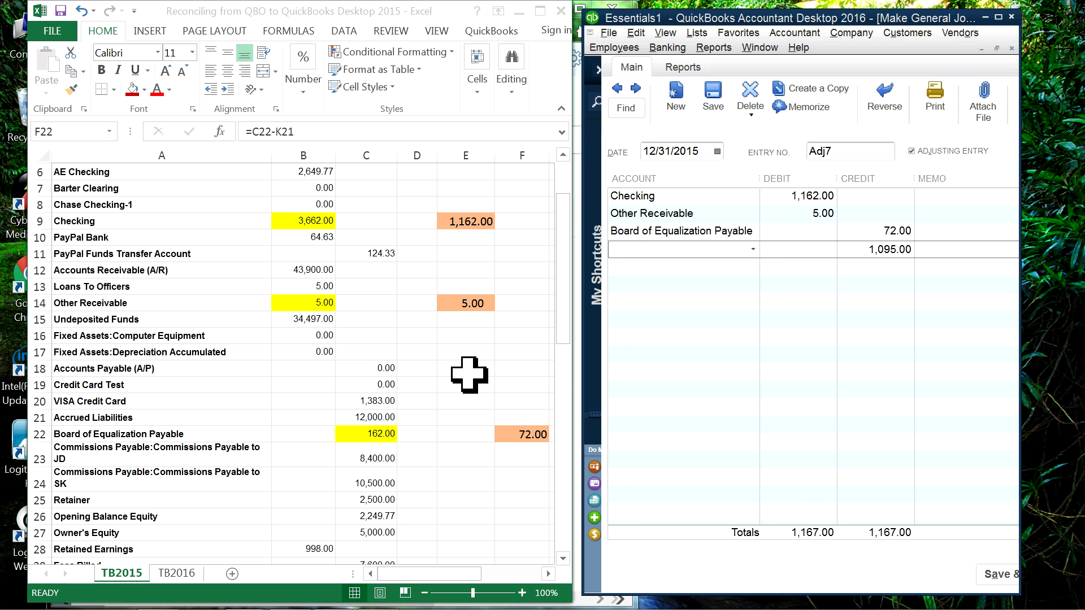
Step: Add a journal line crediting Sales Income for 1,105.00, the adjustment in worksheet cell F35
scroll(469, 373, down, 5)
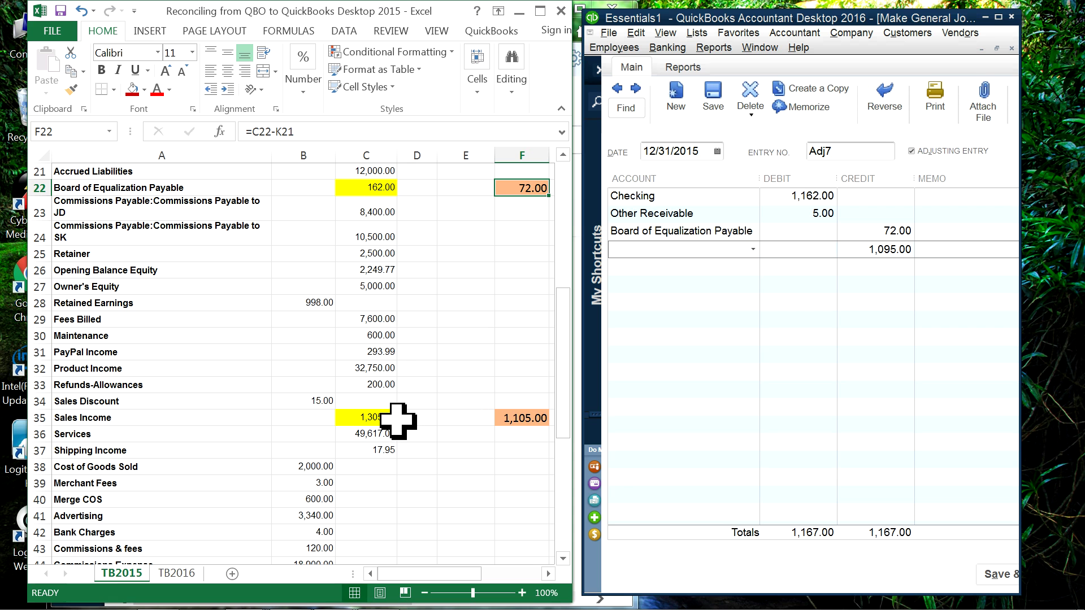
click(521, 419)
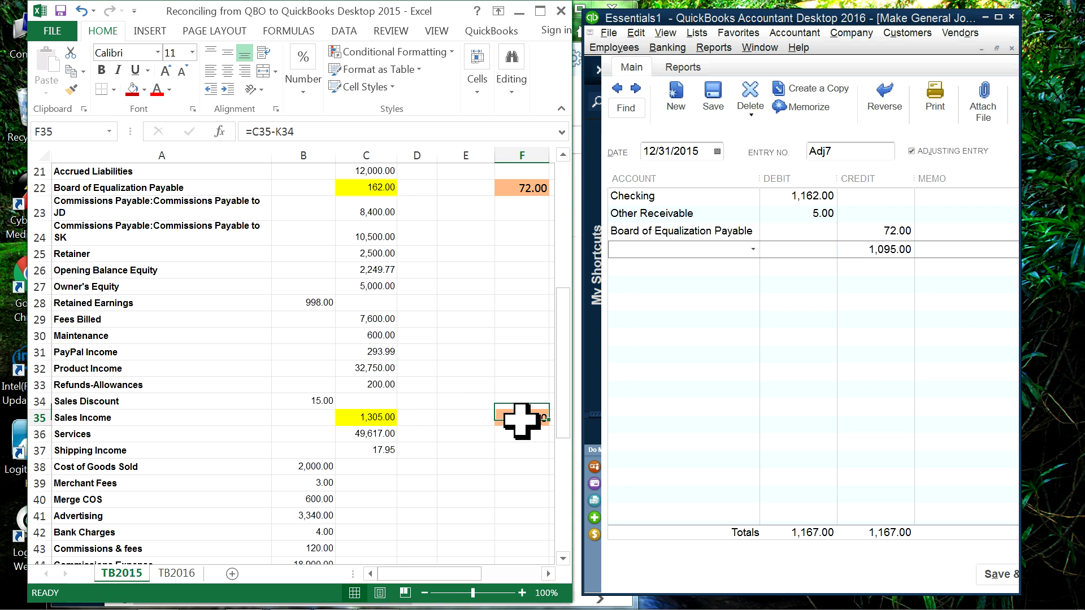
click(642, 251)
text(Sales Income)
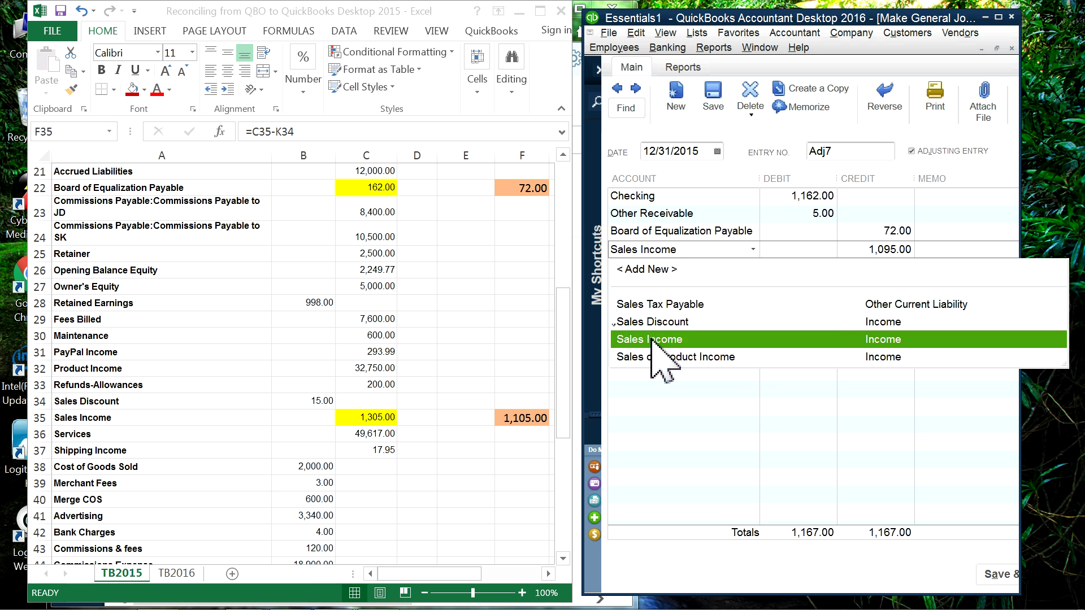
click(654, 340)
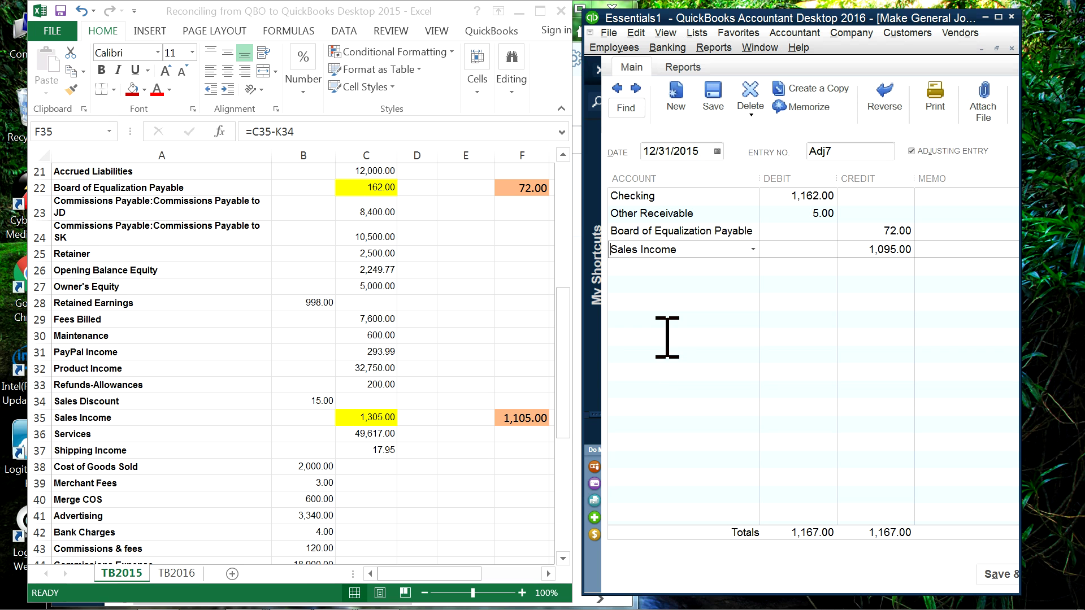
click(870, 251)
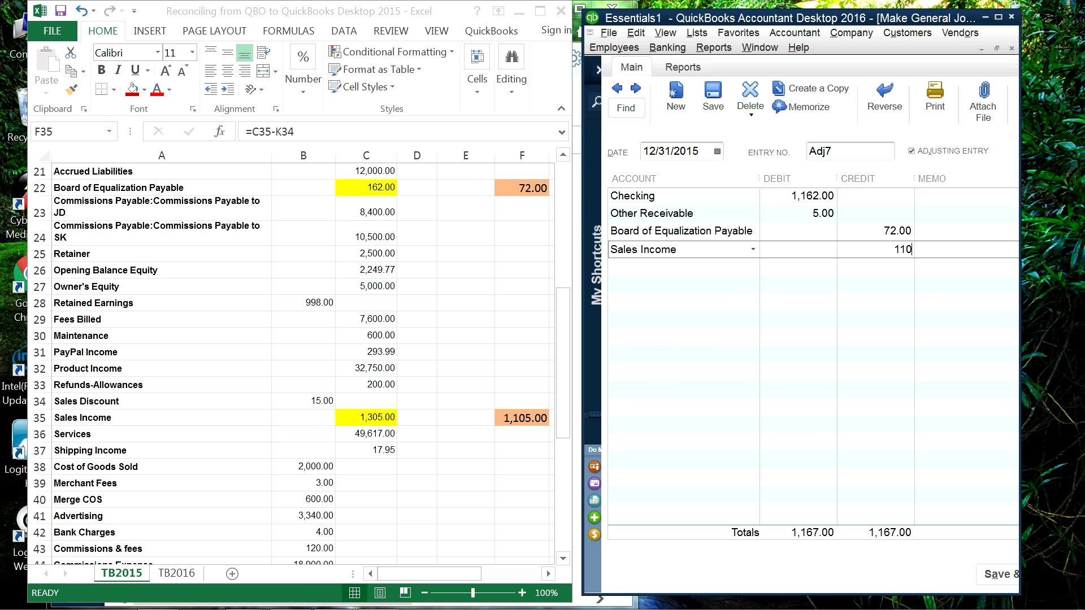
text(1105)
click(712, 275)
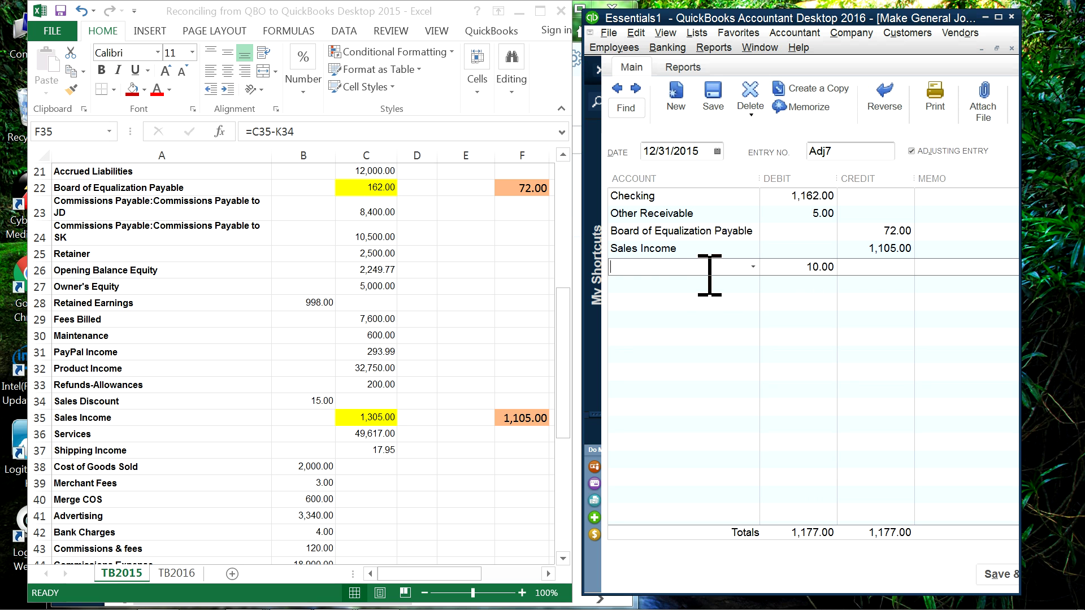
Step: Assign the 10.00 debit line of the journal entry to Overage/underage expense, matching the adjustment in worksheet cell E50
click(477, 412)
scroll(469, 406, down, 9)
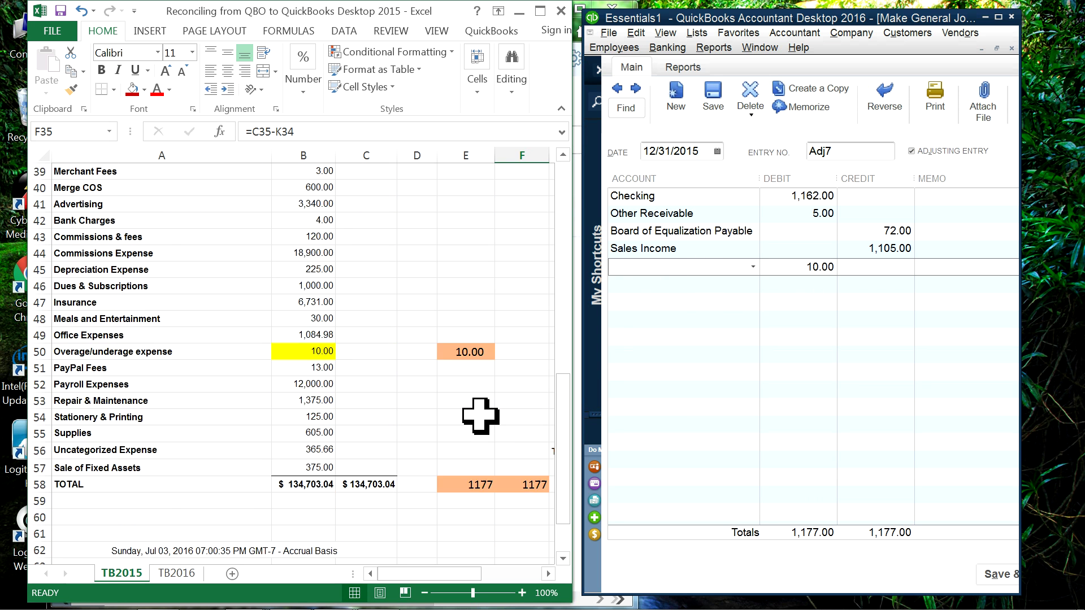
scroll(444, 314, up, 2)
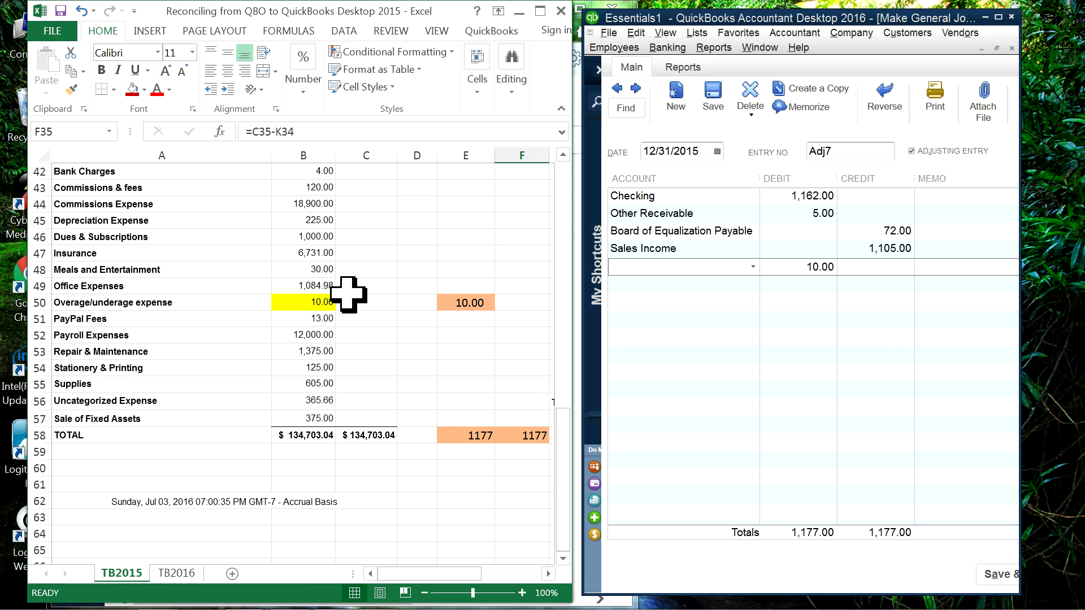
click(645, 268)
text(Overage/underage expense)
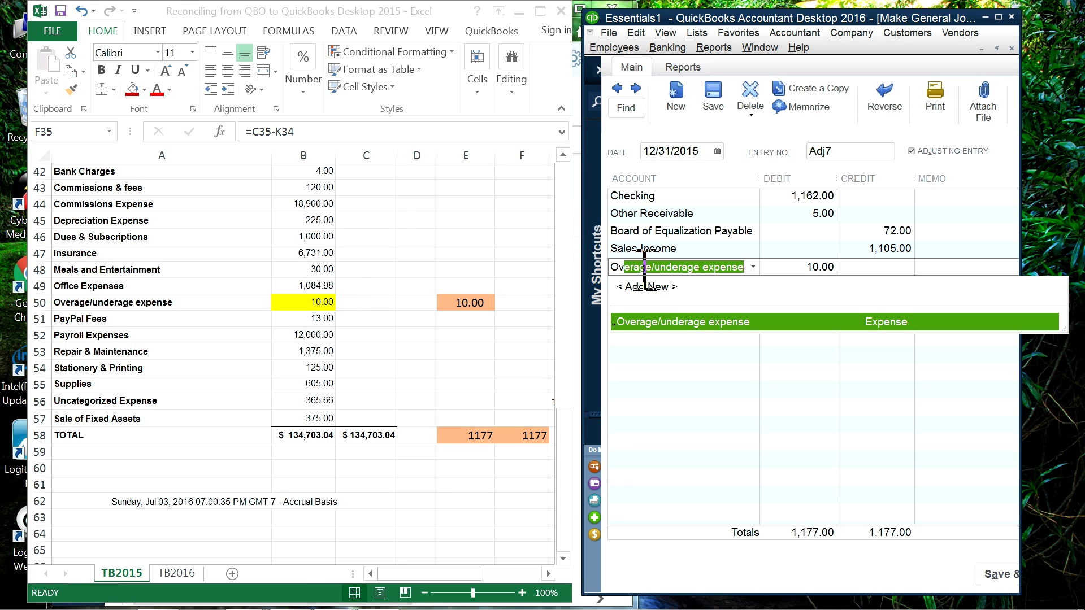
click(667, 321)
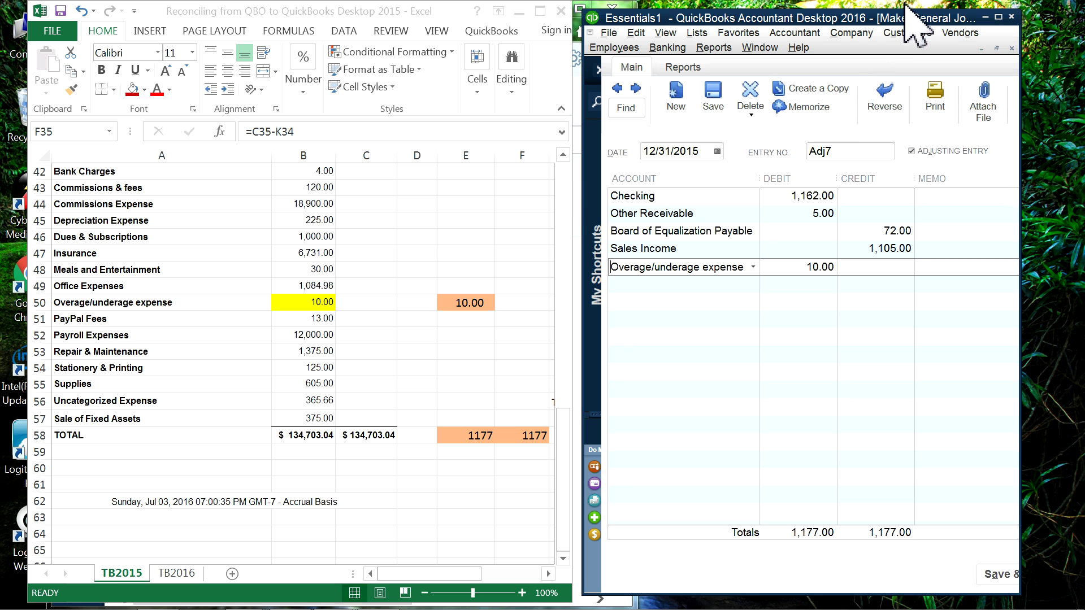
Step: Save adjusting entry Adj7, start a new blank entry, and accept posting a transaction more than 90 days in the past
drag(910, 22, 923, 11)
click(923, 10)
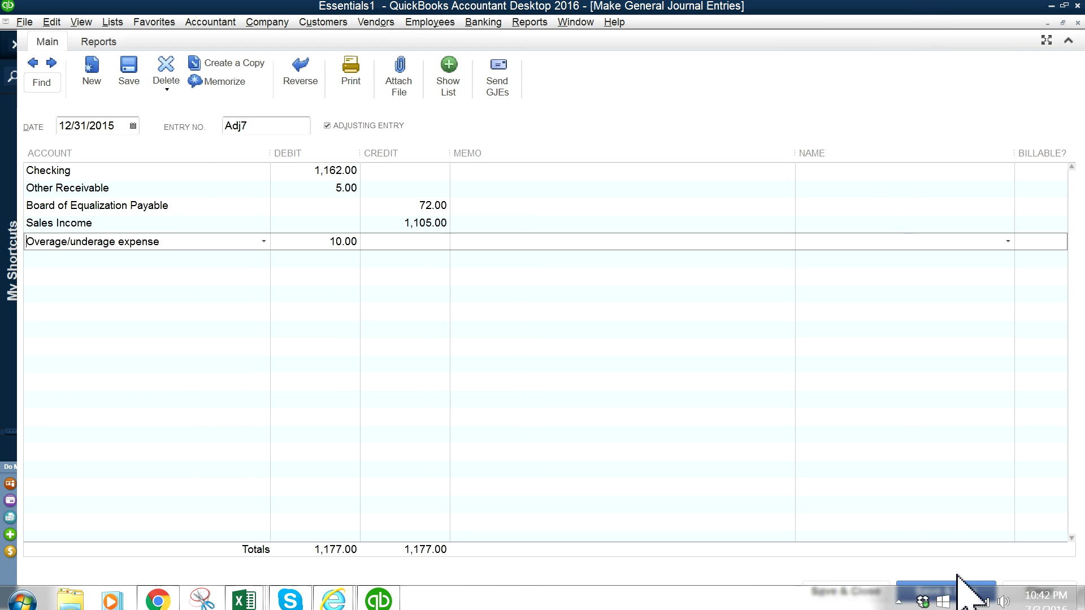
click(943, 591)
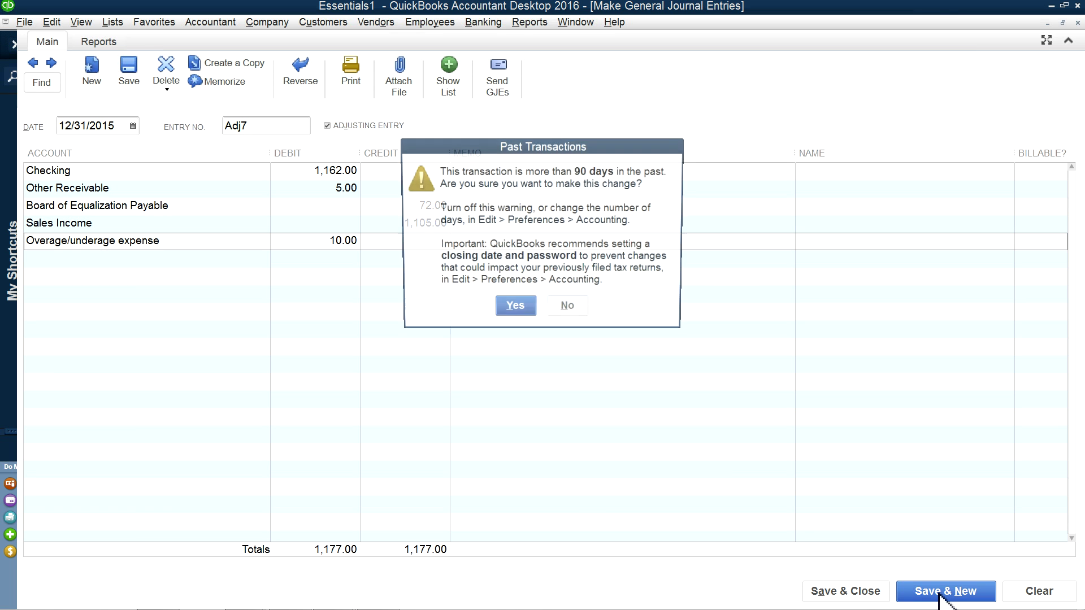
click(514, 311)
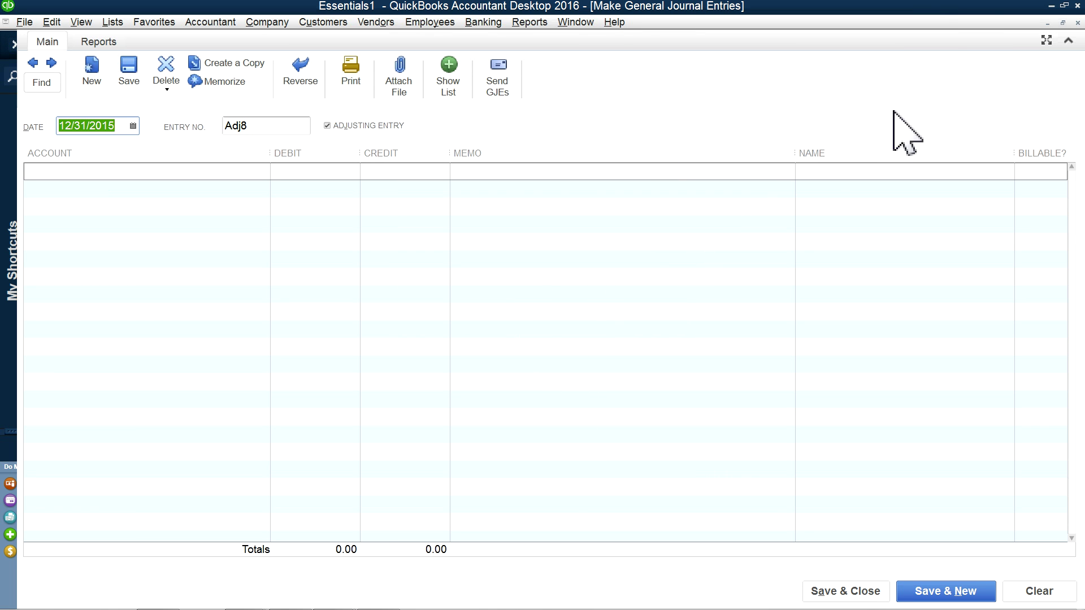
Step: Bring up the open Trial Balance report and change its date range to All
click(570, 23)
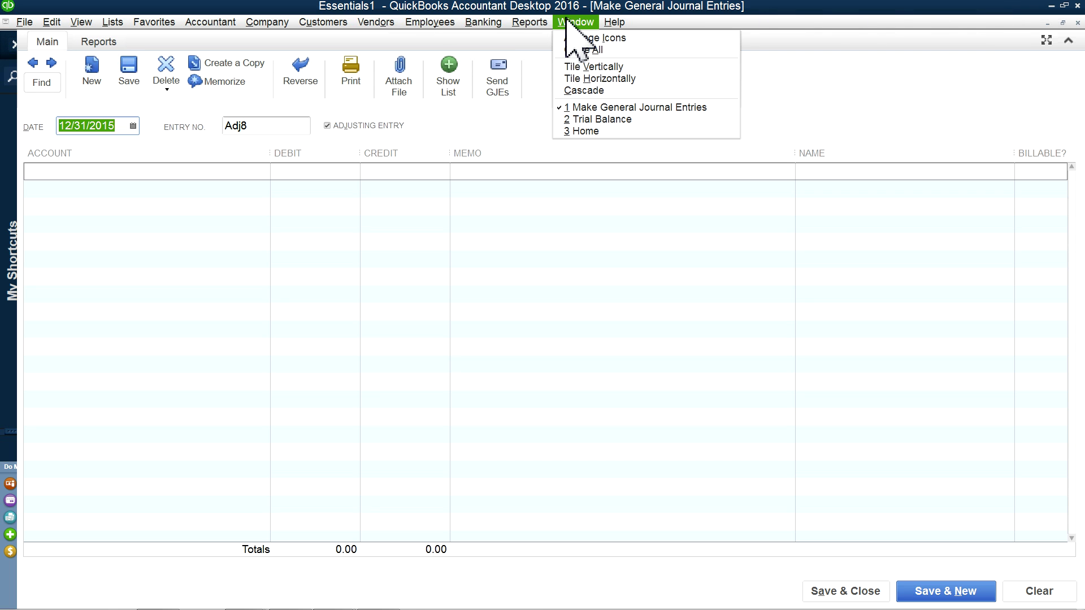
click(578, 126)
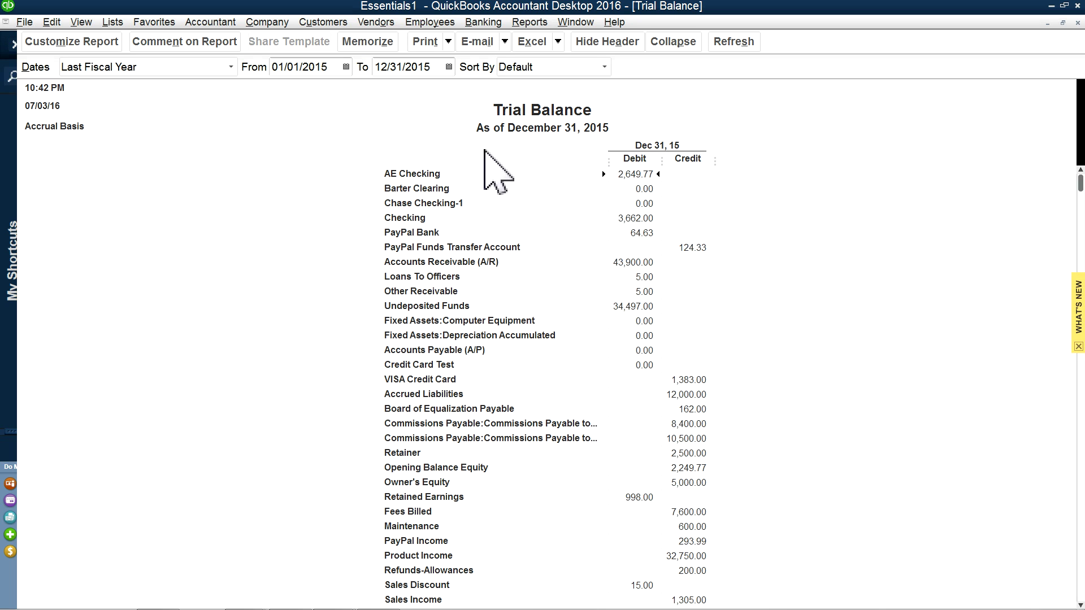
click(230, 67)
scroll(182, 100, up, 2)
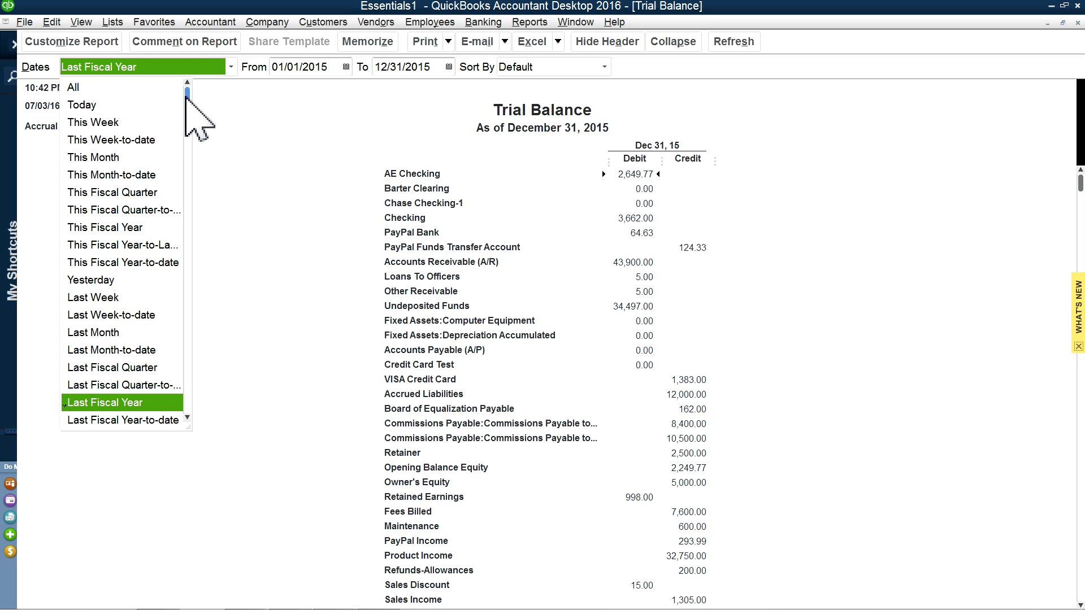
click(90, 92)
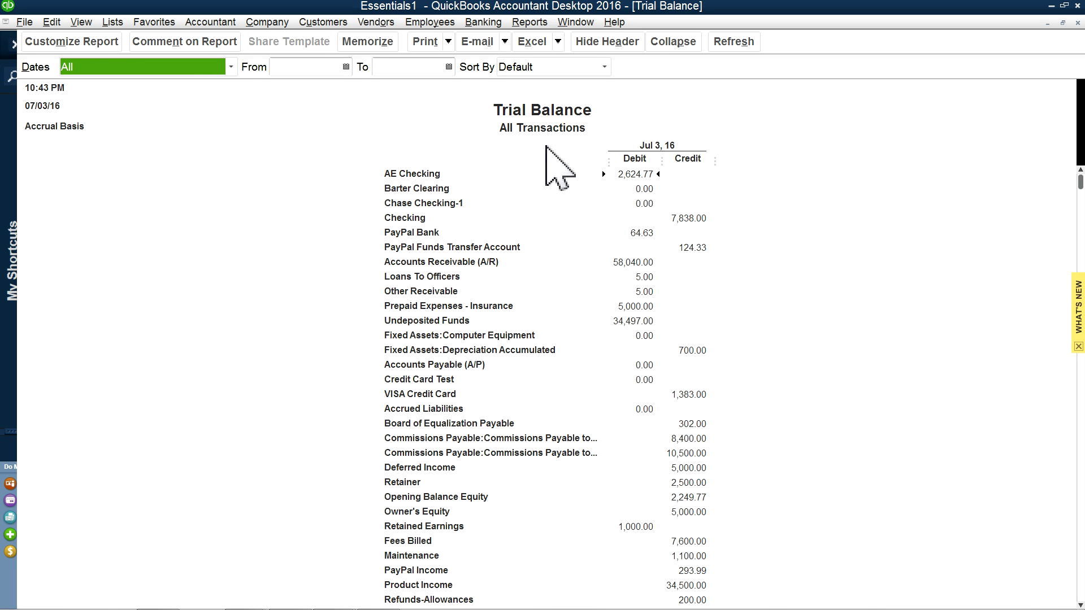
Step: Shrink the QuickBooks Desktop window and switch to the QuickBooks Online Trial Balance report in the browser
click(1064, 6)
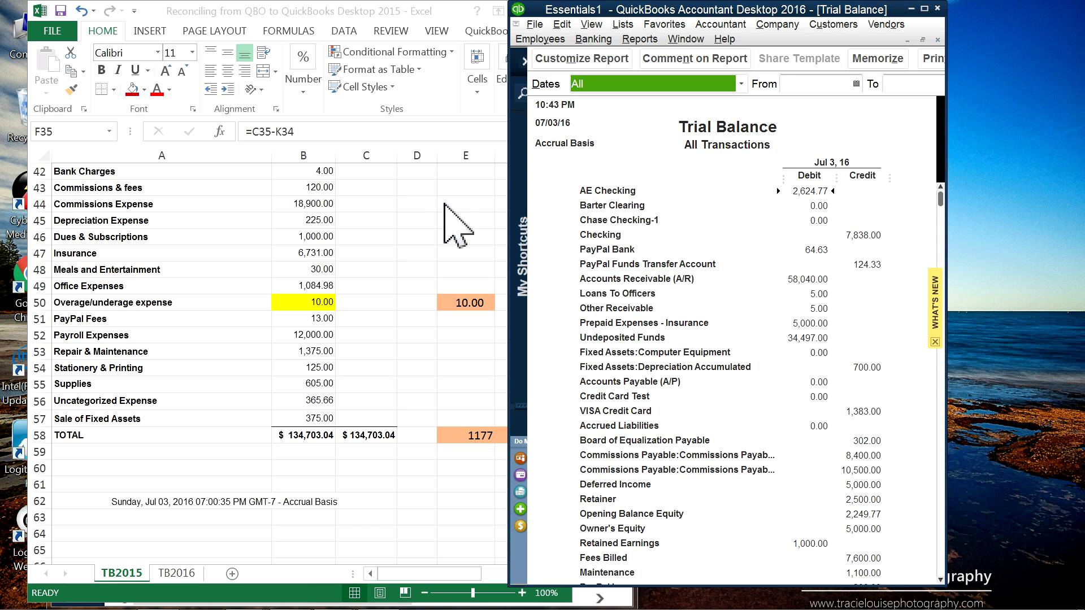
click(377, 596)
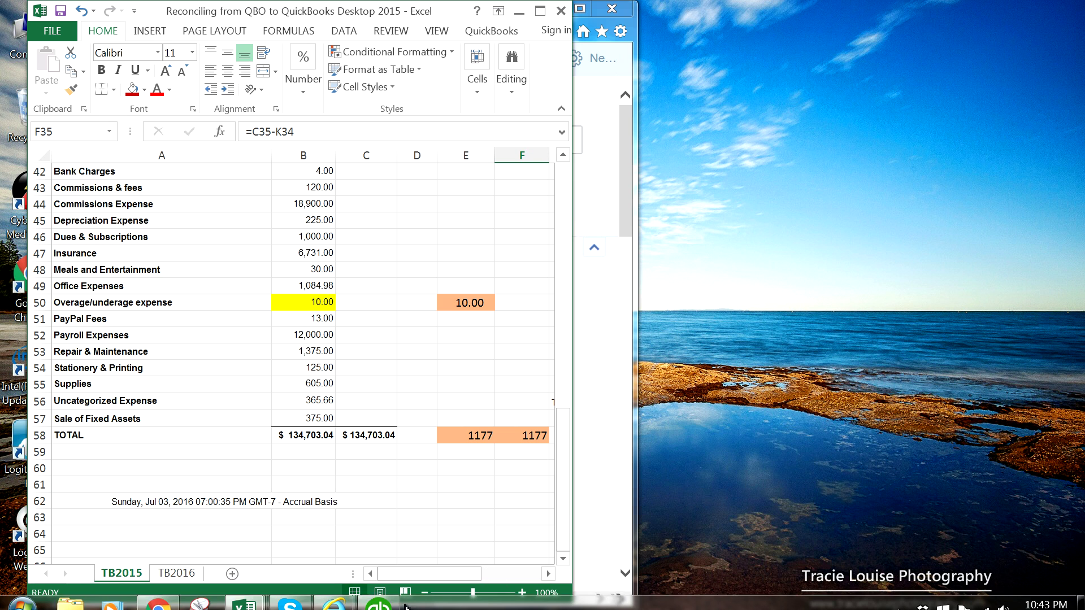
click(378, 596)
mouse_move(335, 597)
click(359, 525)
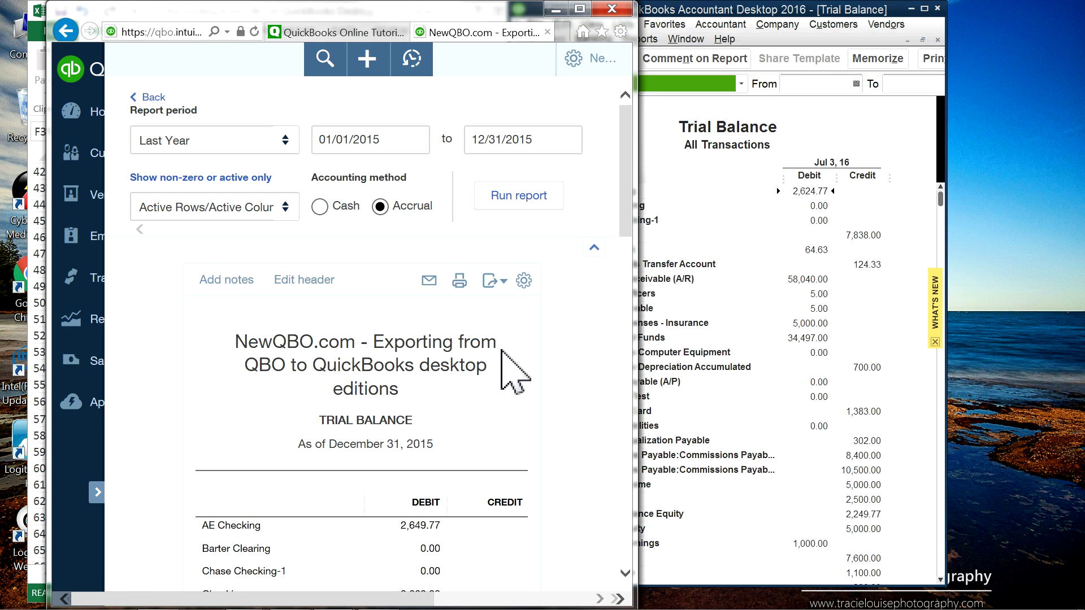
Step: Set the QuickBooks Online Trial Balance report period to All Dates and run the report
click(275, 148)
scroll(285, 164, down, 3)
scroll(291, 186, up, 1)
scroll(291, 192, up, 2)
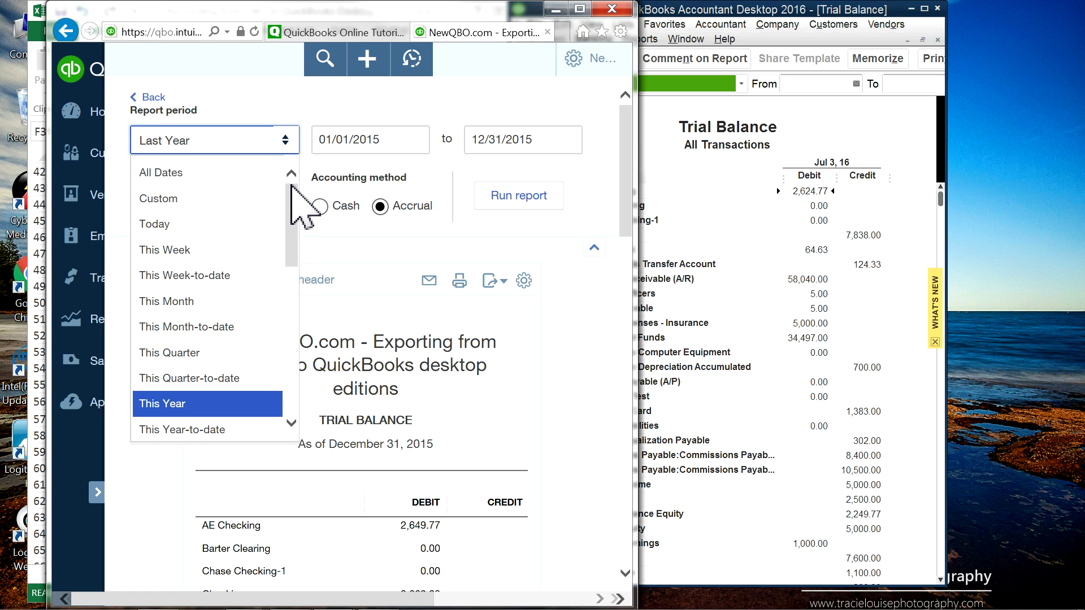
click(284, 174)
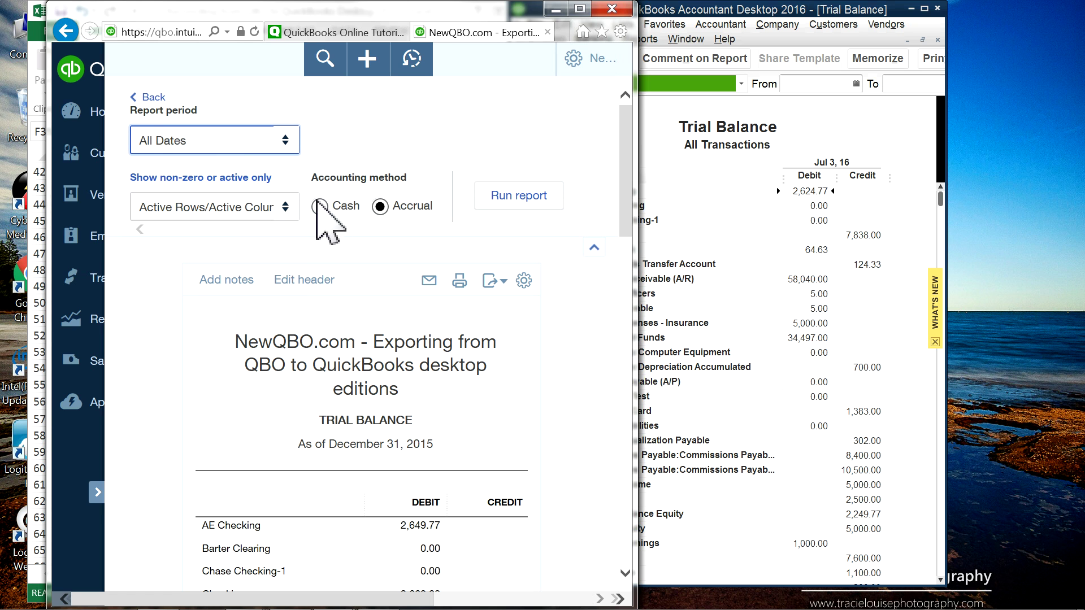
click(487, 204)
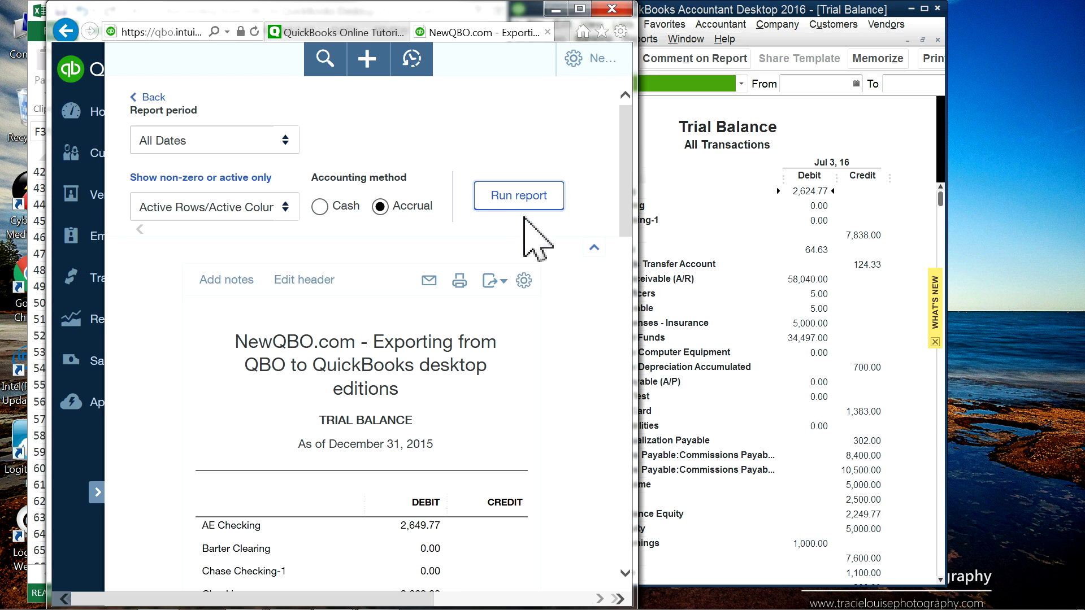
Step: Enlarge the browser window to examine the account balances in the All Dates Trial Balance, and restore its size
click(580, 8)
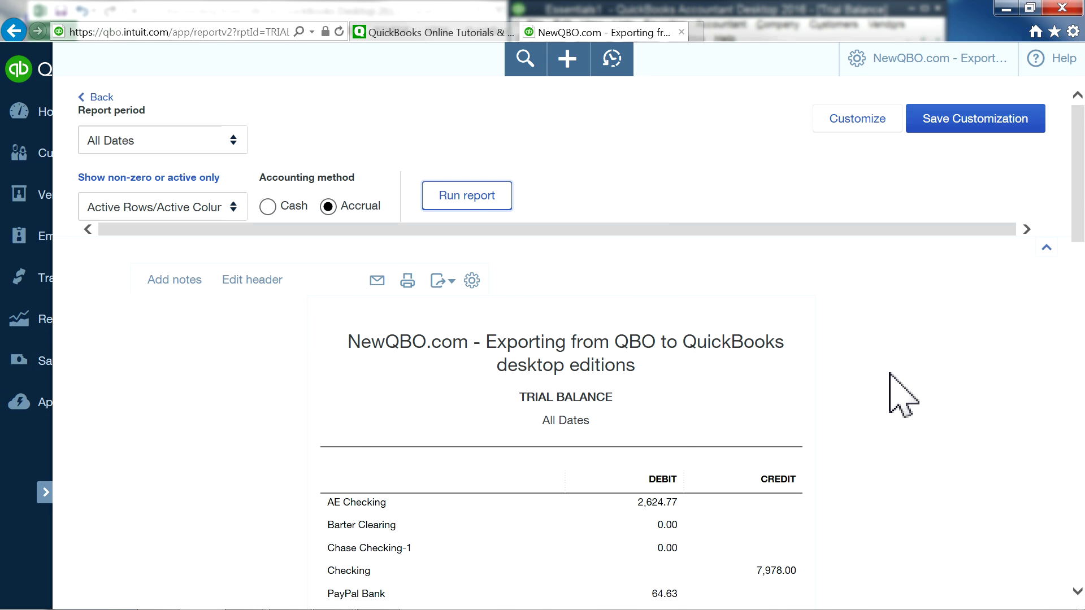
scroll(903, 396, down, 1)
scroll(902, 396, down, 1)
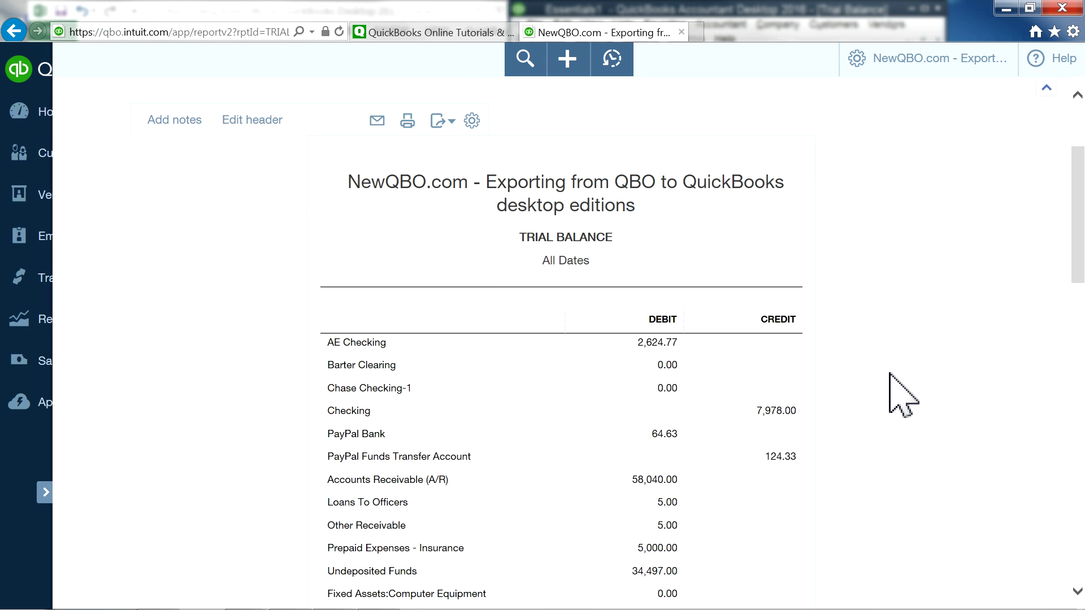
scroll(902, 395, up, 2)
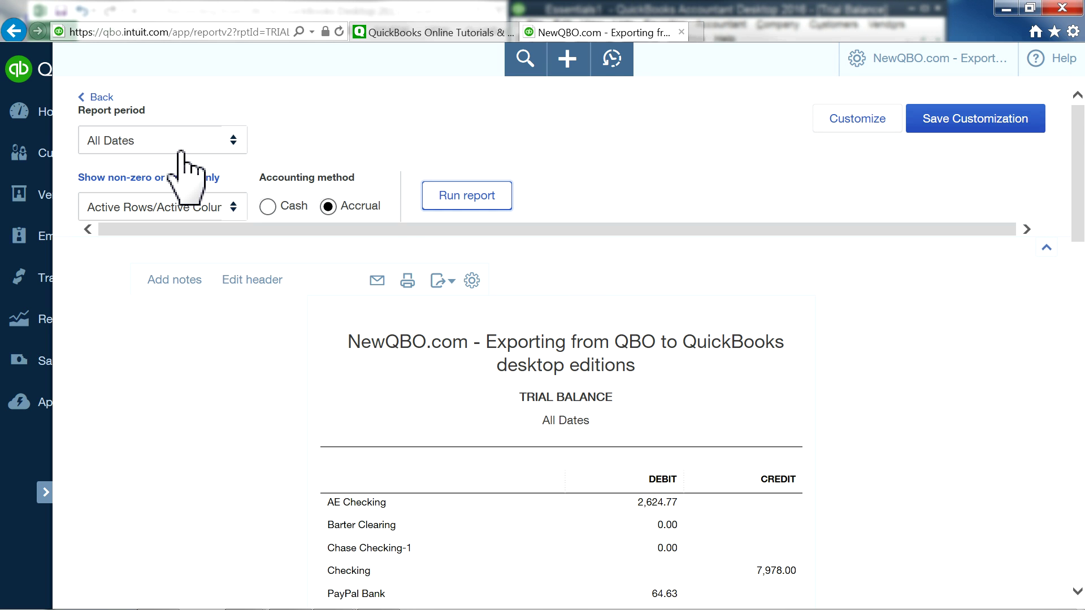
click(1029, 8)
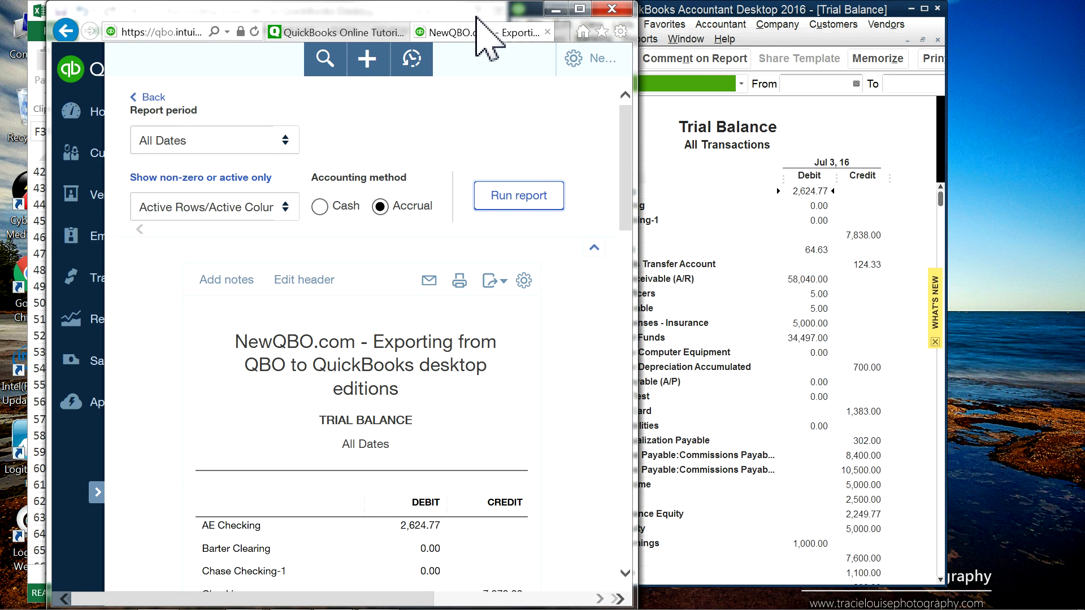
Step: Arrange the QuickBooks Online and QuickBooks Desktop trial balances side by side to compare their account balances
drag(469, 9, 369, 9)
scroll(471, 368, down, 3)
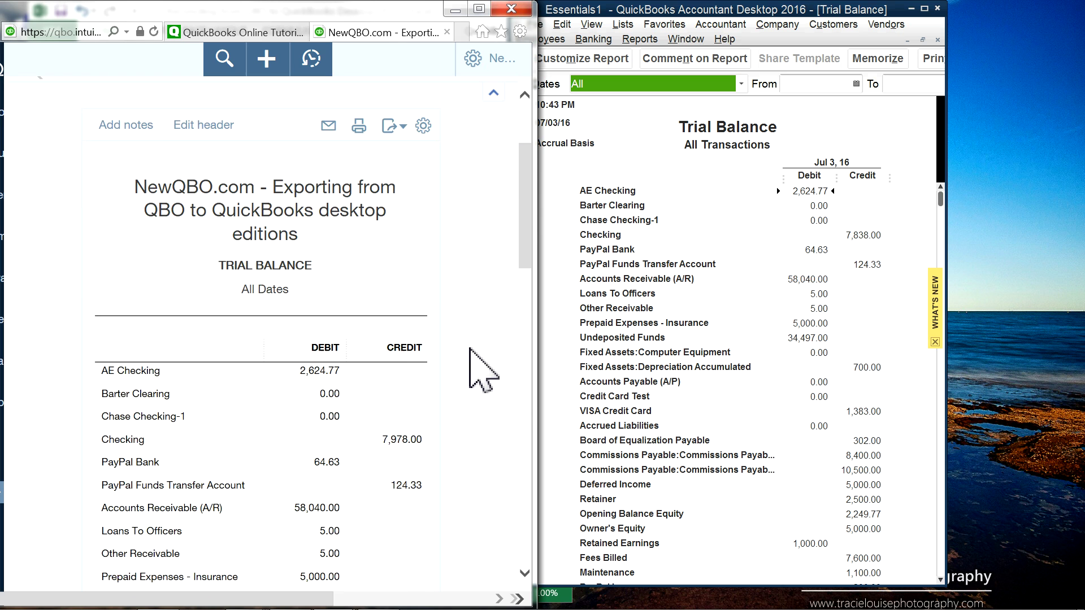
scroll(470, 349, down, 2)
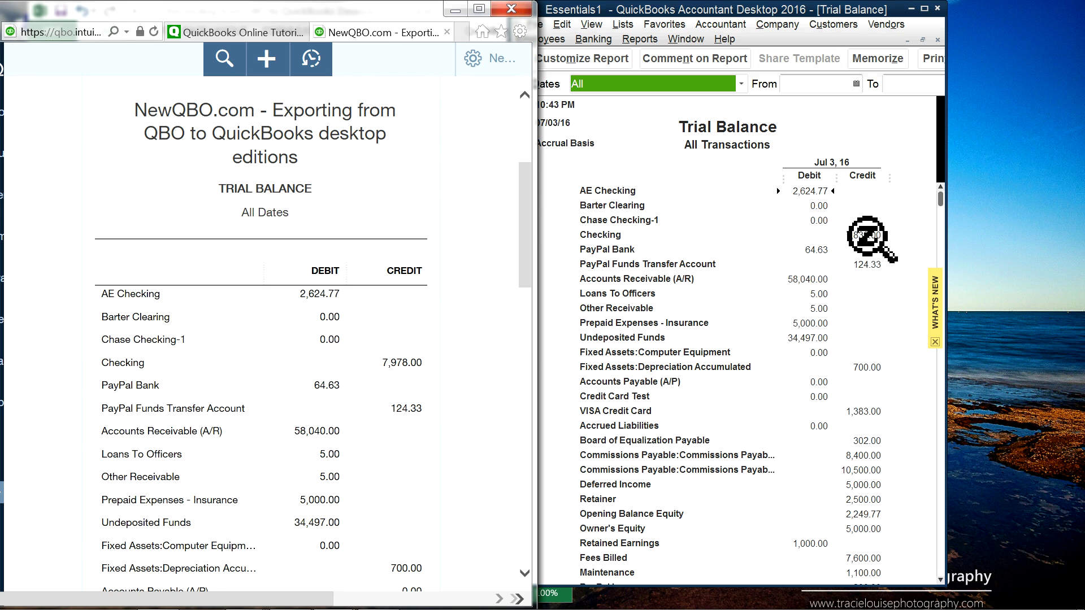
drag(716, 9, 756, 14)
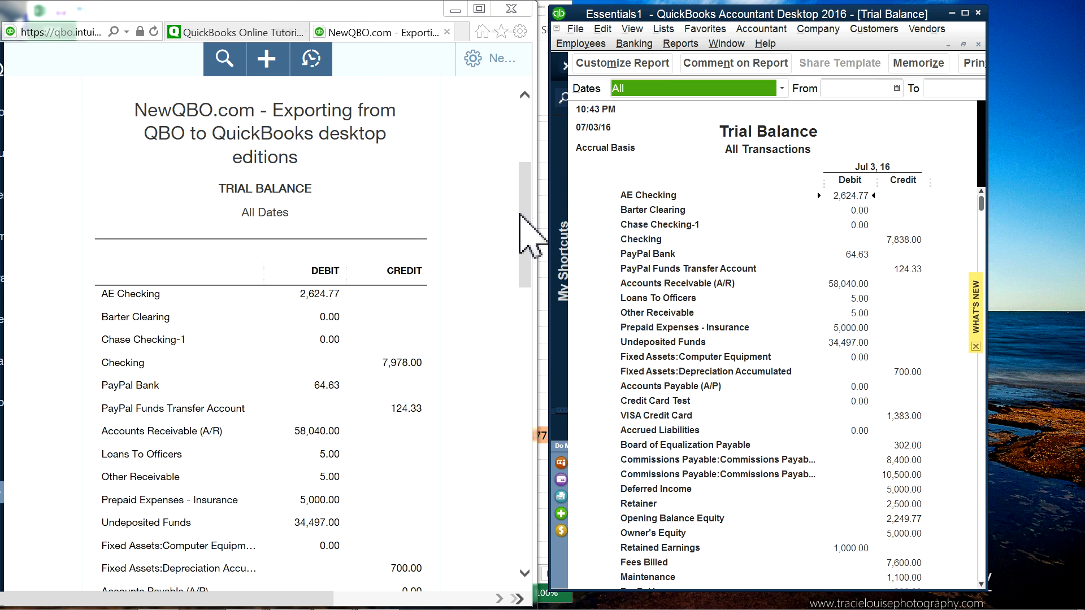
Step: Show the export options for the QuickBooks Online Trial Balance and return to the QuickBooks Desktop report
scroll(528, 232, up, 4)
click(390, 281)
click(685, 137)
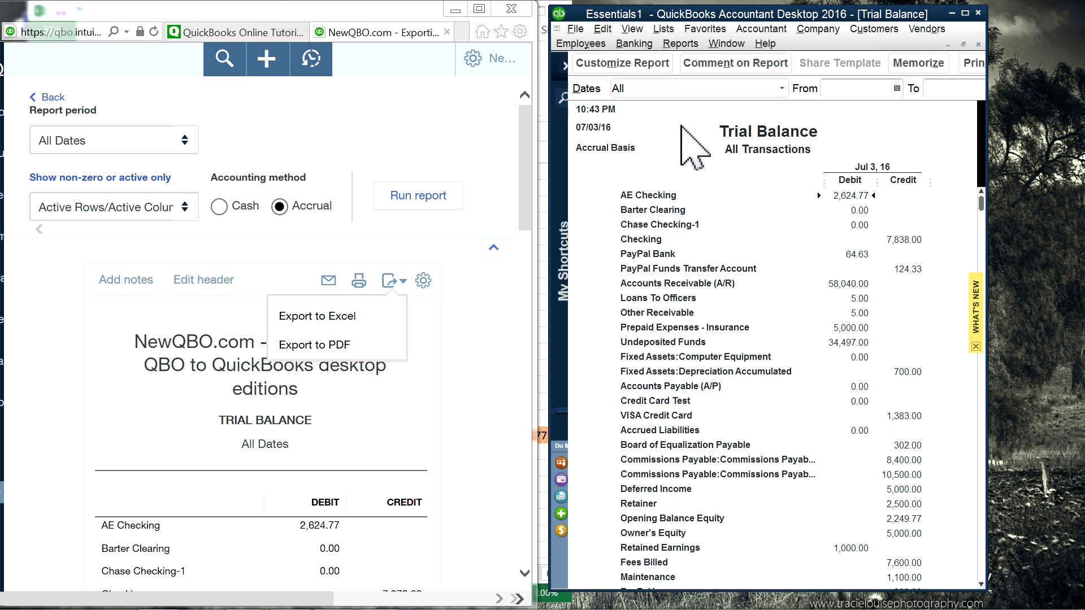
mouse_move(292, 604)
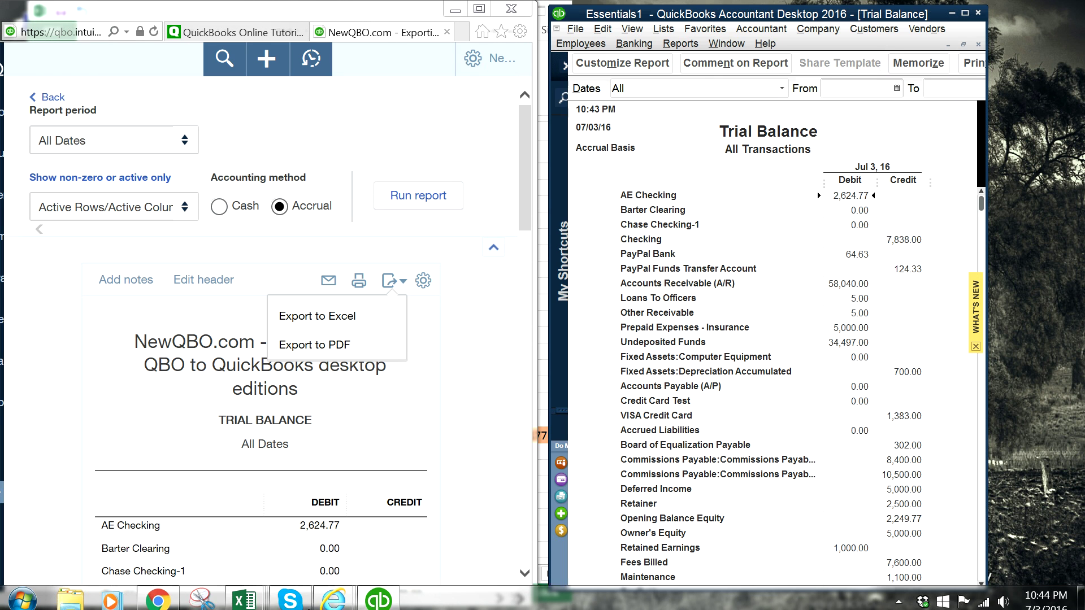
mouse_move(260, 590)
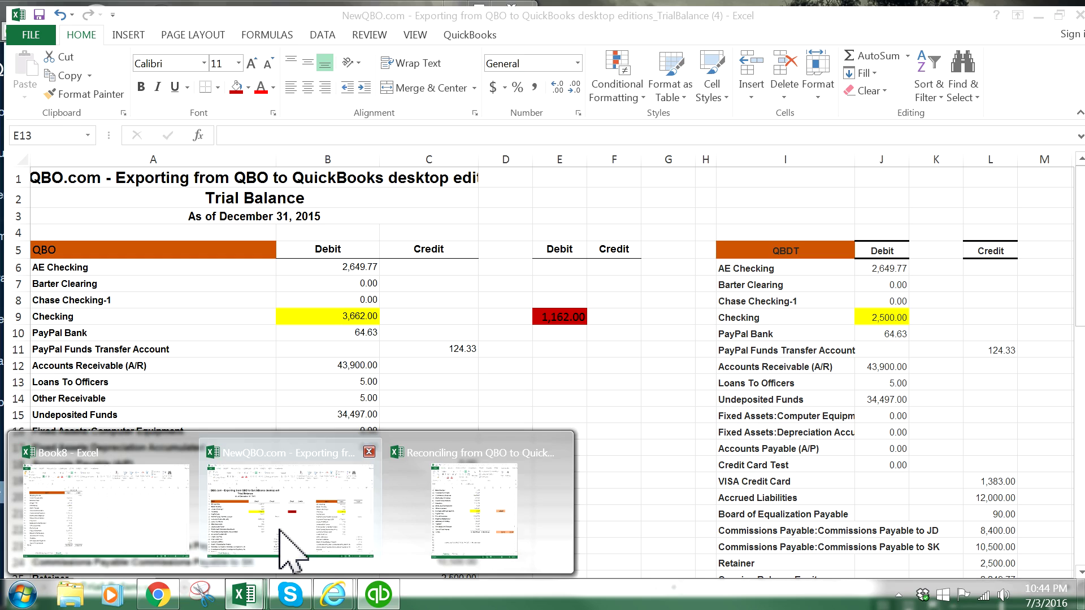
click(281, 531)
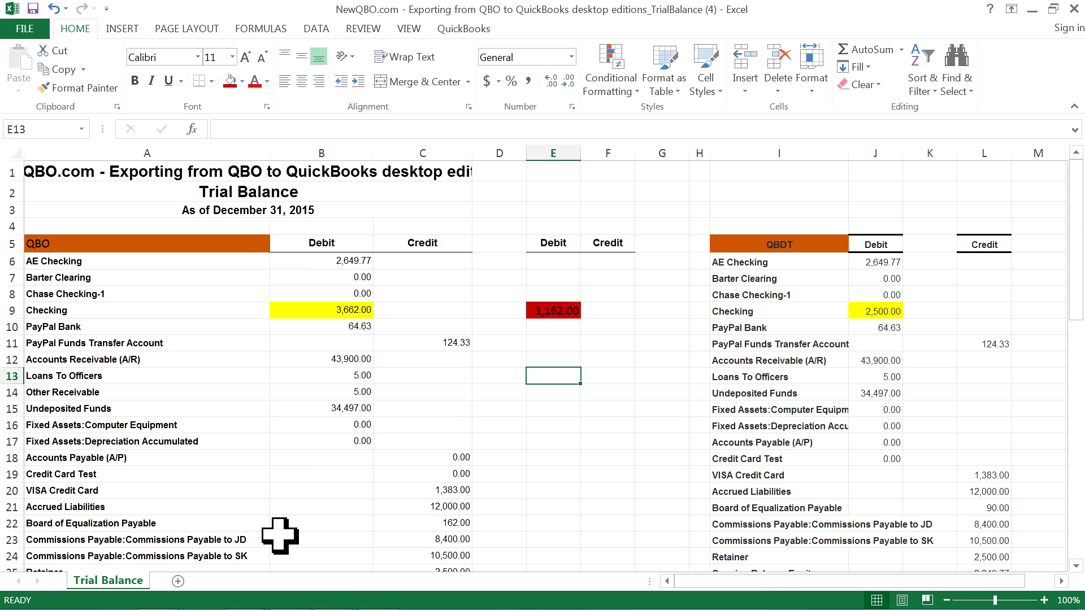
scroll(294, 522, down, 2)
scroll(295, 523, down, 2)
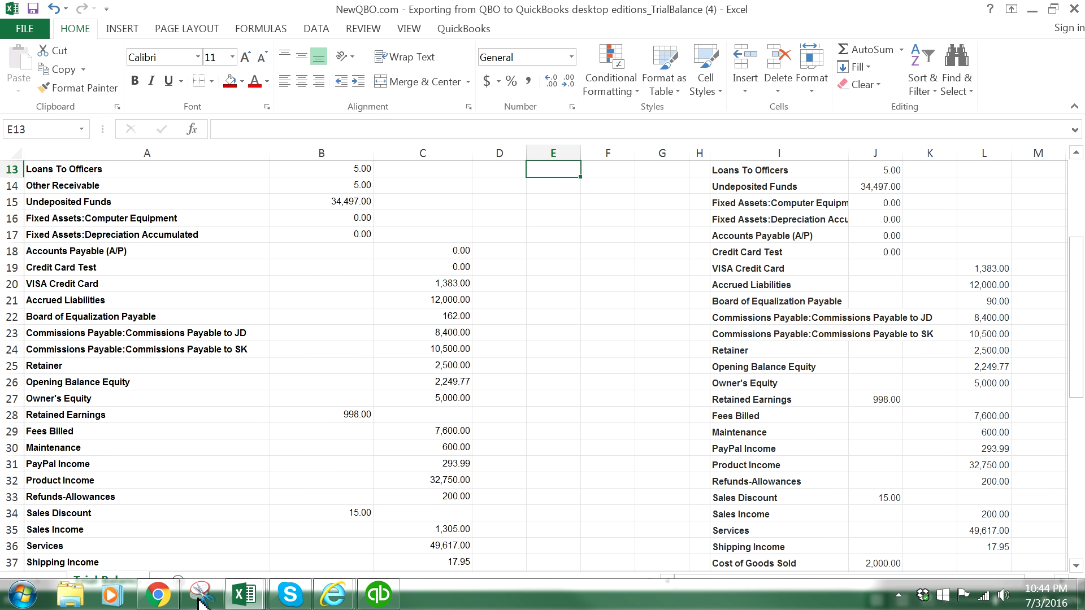
Step: Open the TB2016 sheet of the Reconciling from QBO to QuickBooks Desktop 2015 workbook and place the QuickBooks Desktop Trial Balance beside it
mouse_move(246, 591)
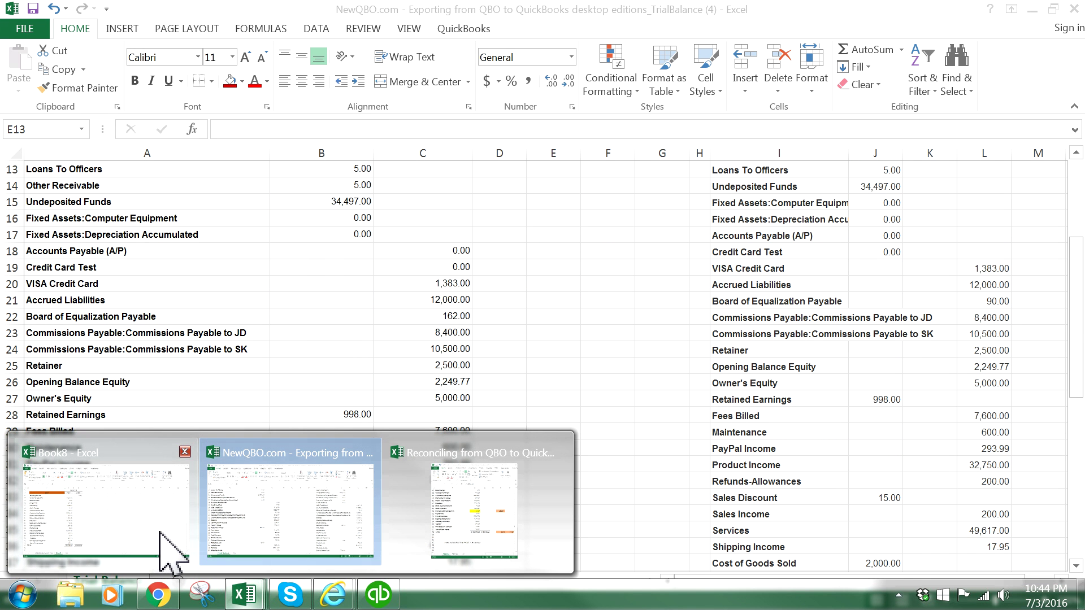
click(497, 537)
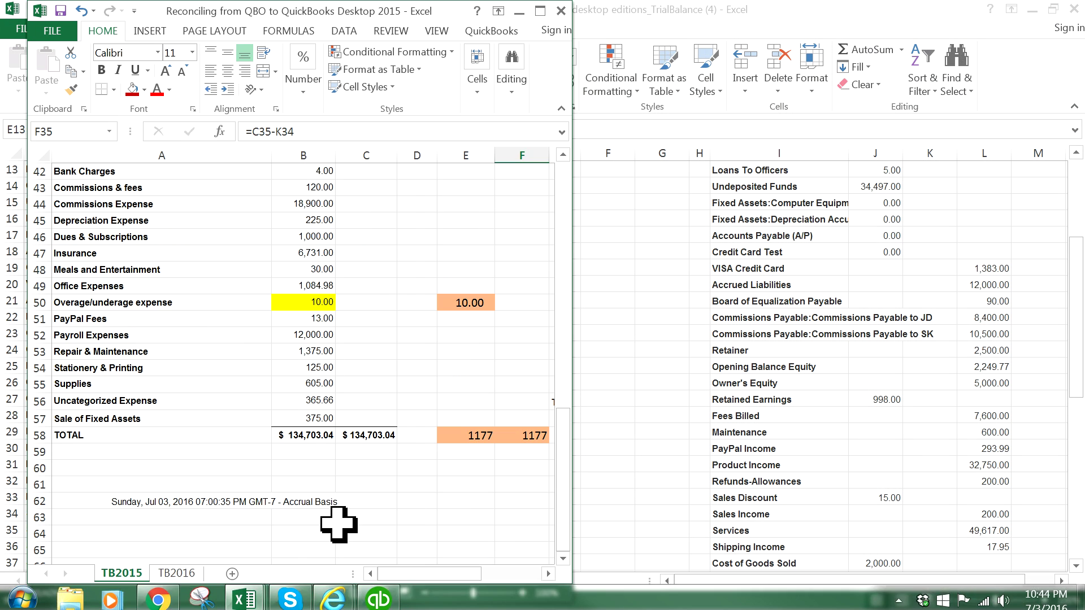
click(177, 573)
scroll(524, 342, up, 9)
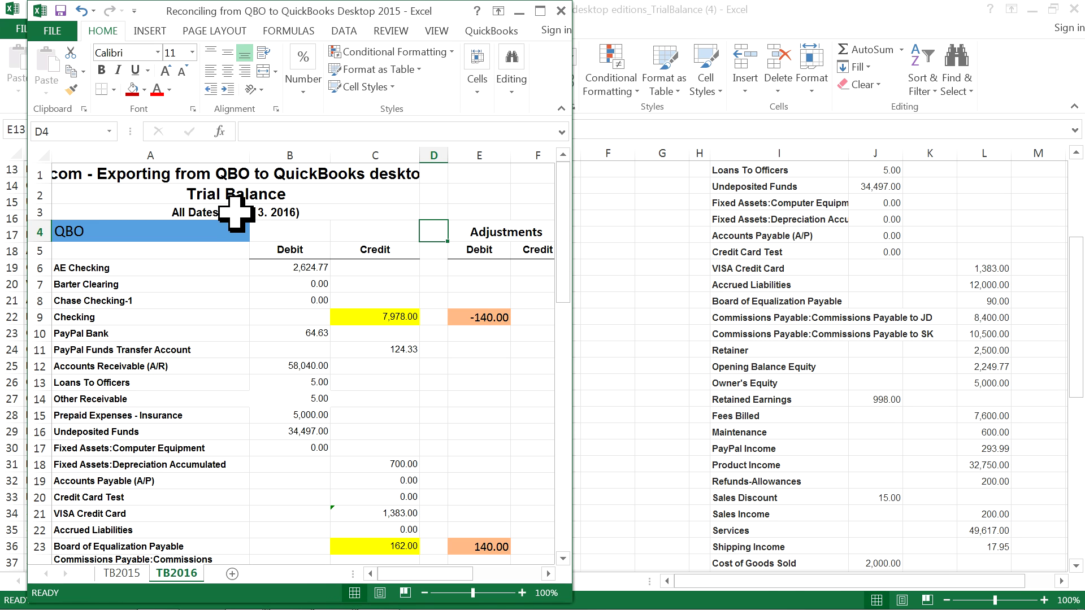
click(234, 212)
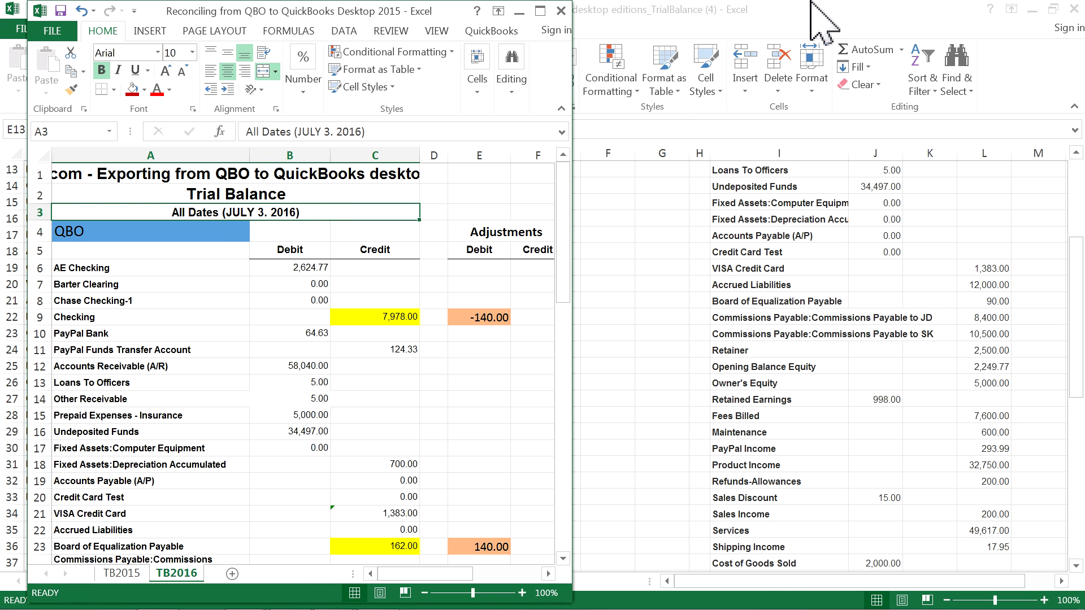
click(1027, 9)
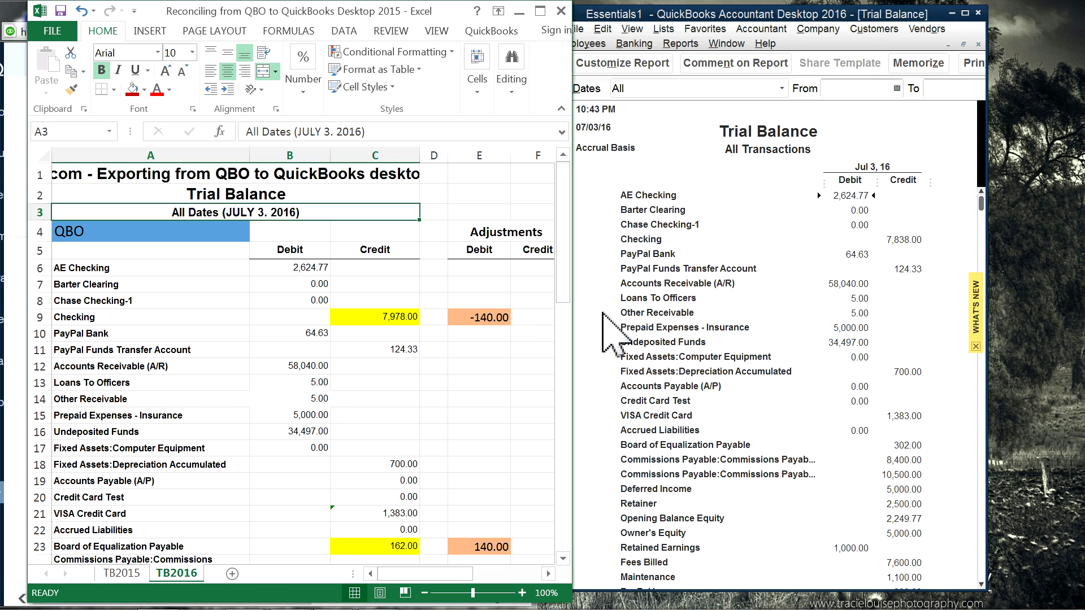
drag(732, 17, 803, 23)
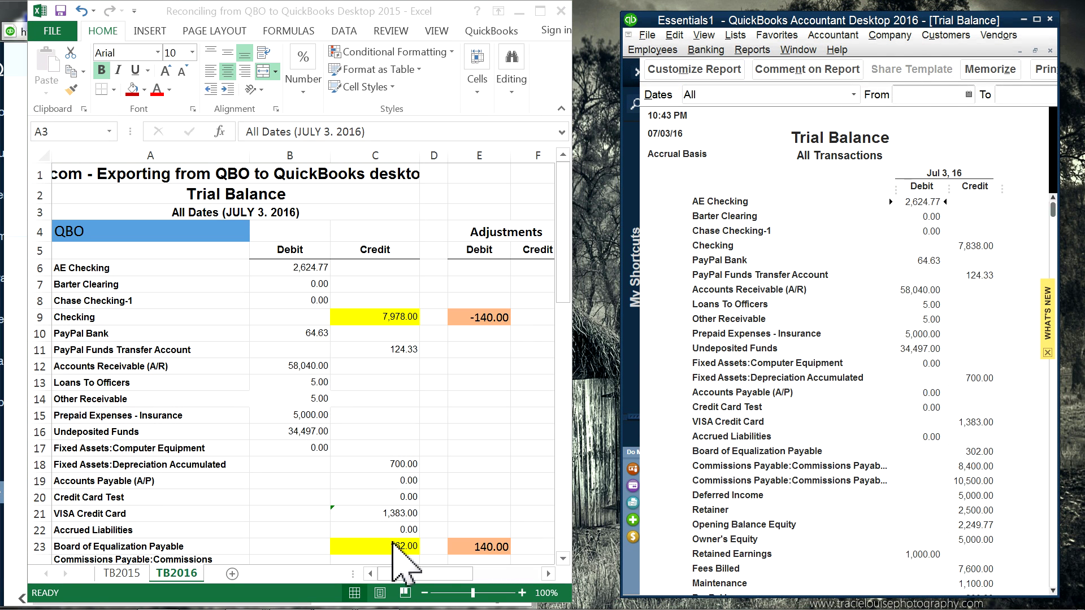
Step: Examine the QBO balances, the adjustments and the QBDT balances across the TB2016 sheet
mouse_move(378, 607)
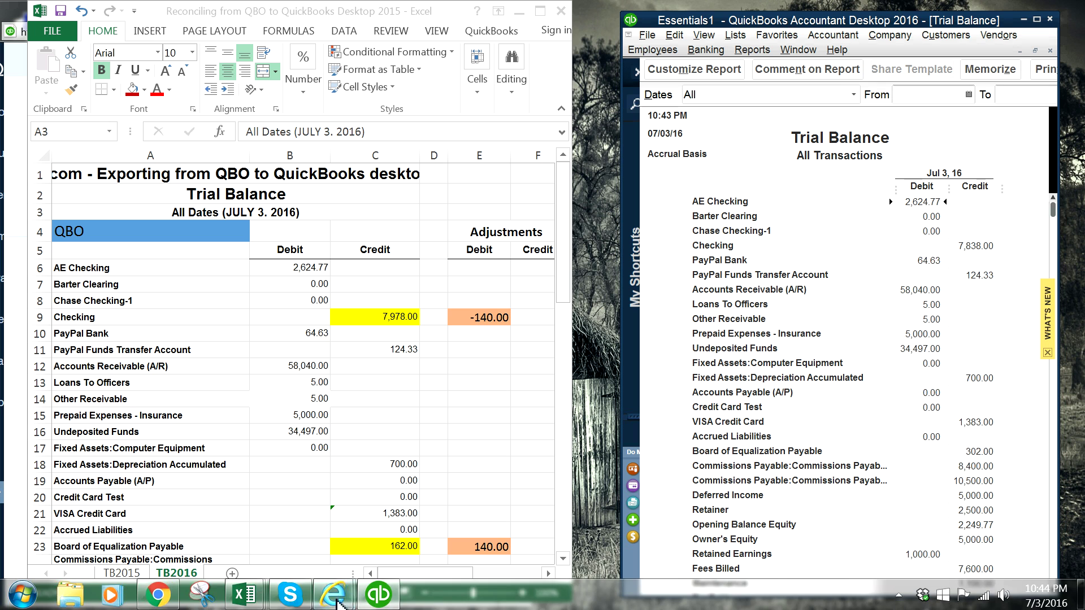
click(546, 574)
click(547, 573)
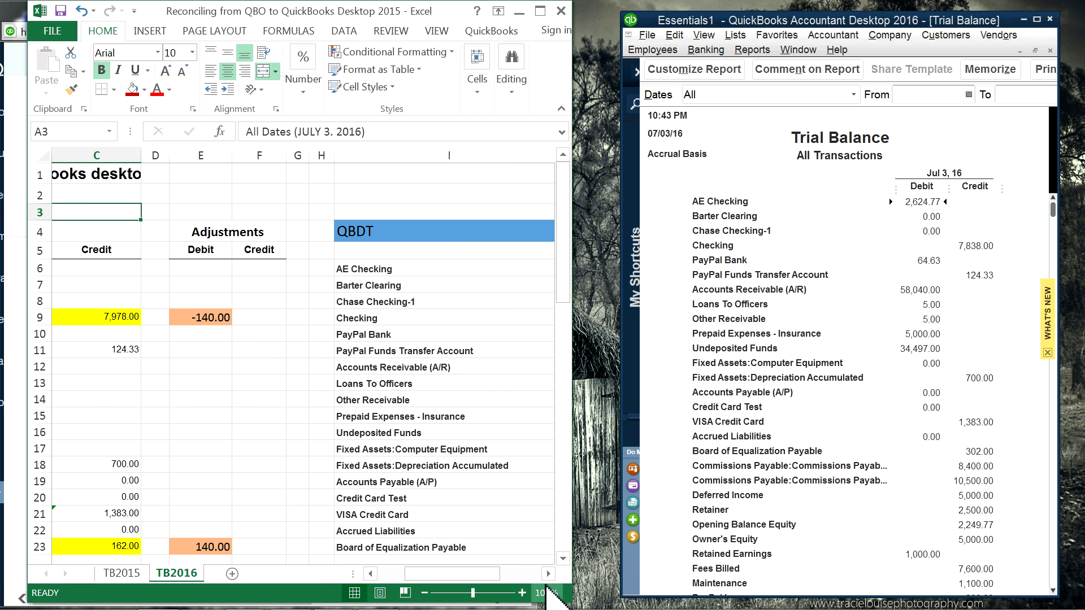
click(547, 574)
click(546, 574)
click(547, 574)
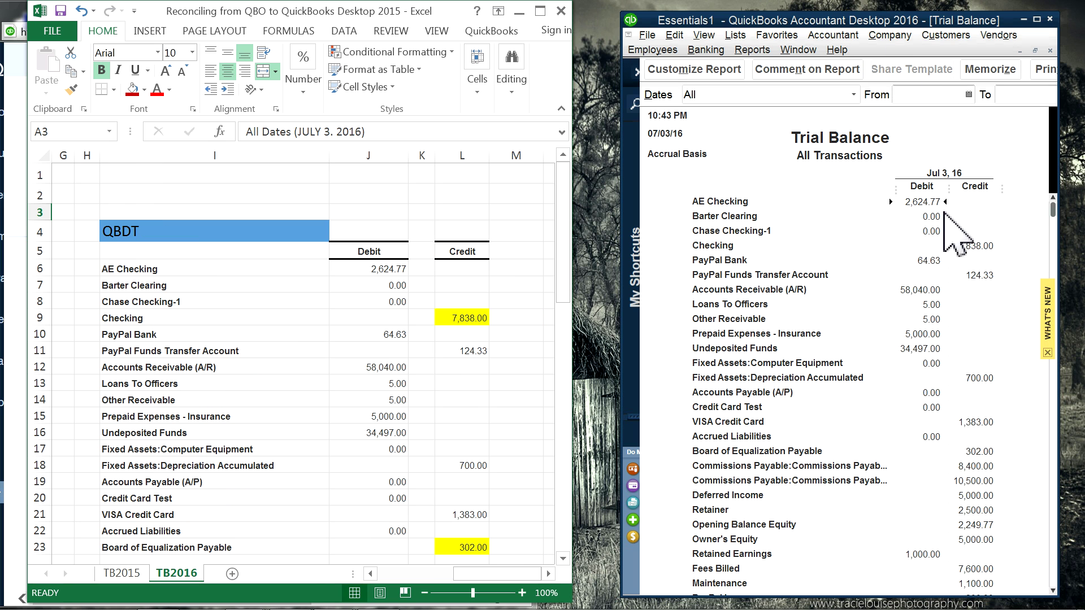
click(370, 574)
click(370, 574)
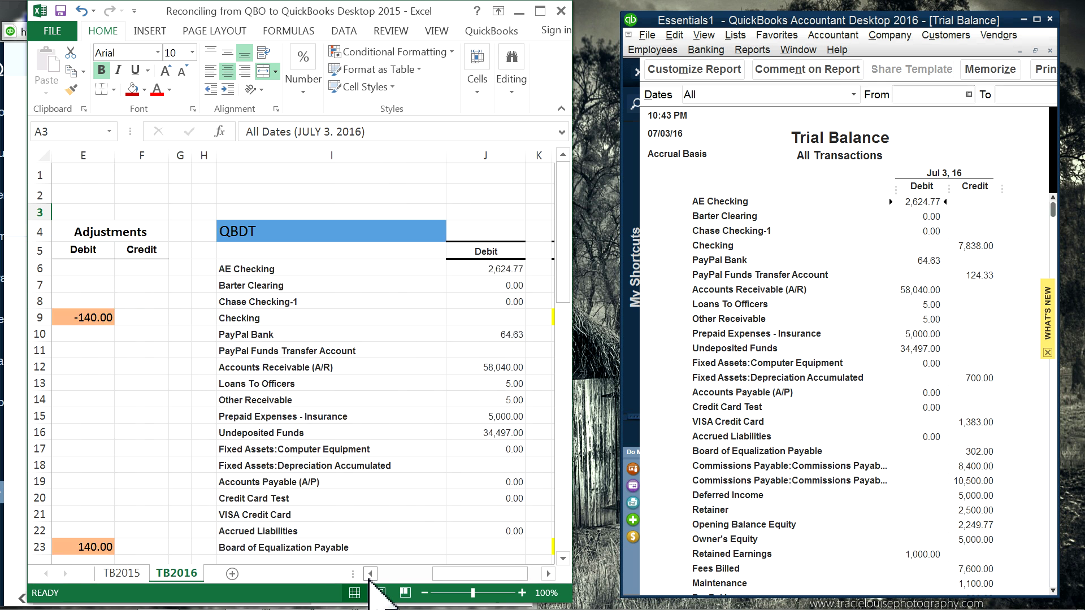
click(370, 574)
click(370, 574)
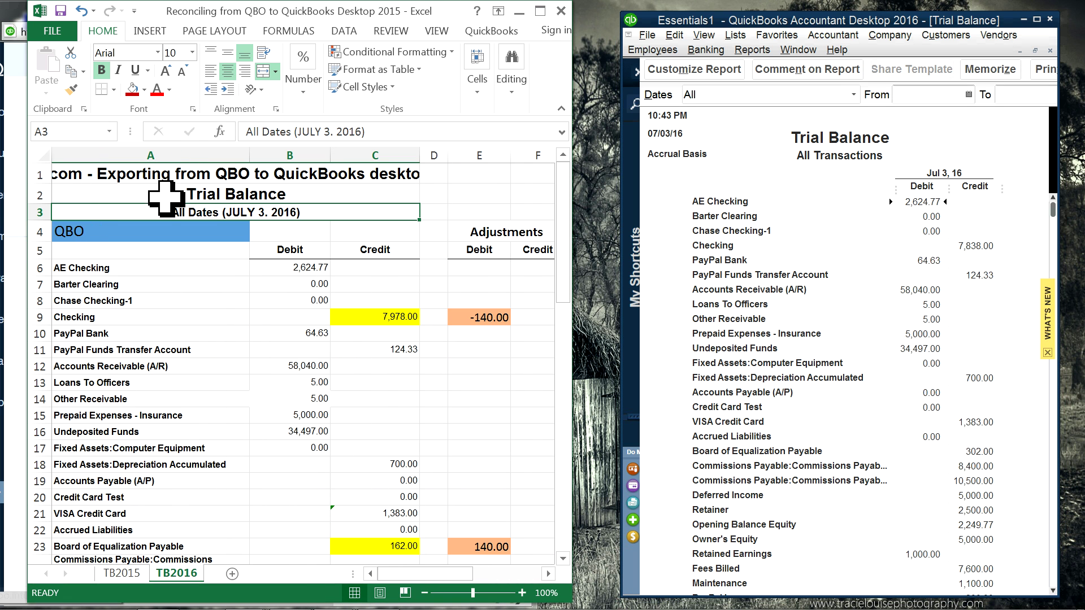
Step: Enlarge the workbook window and inspect the Checking row's QBO and QBDT credit balances and its adjustment formula
click(541, 11)
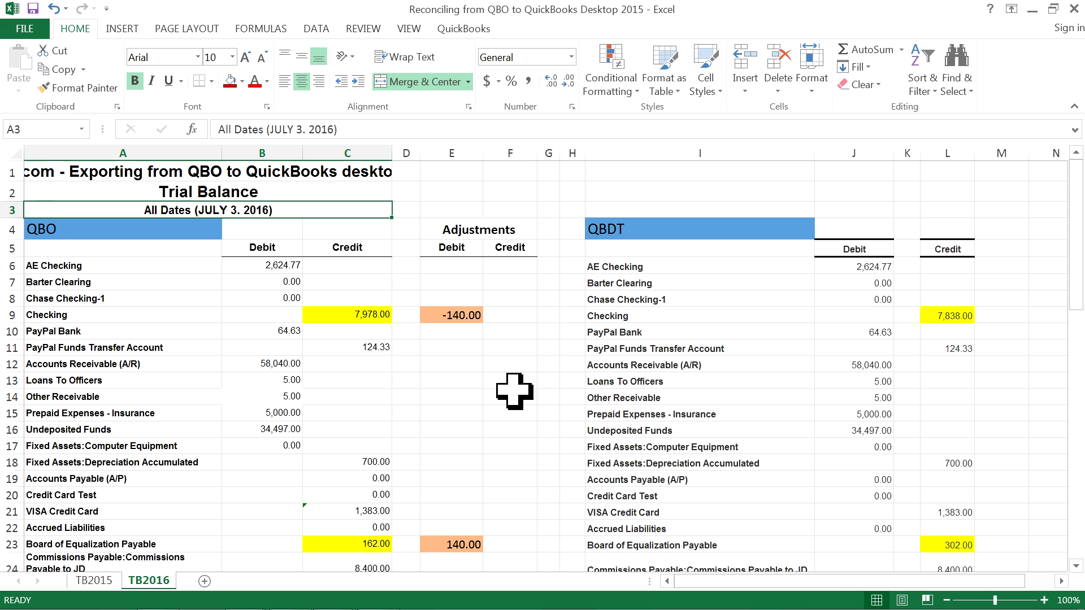
scroll(515, 390, down, 2)
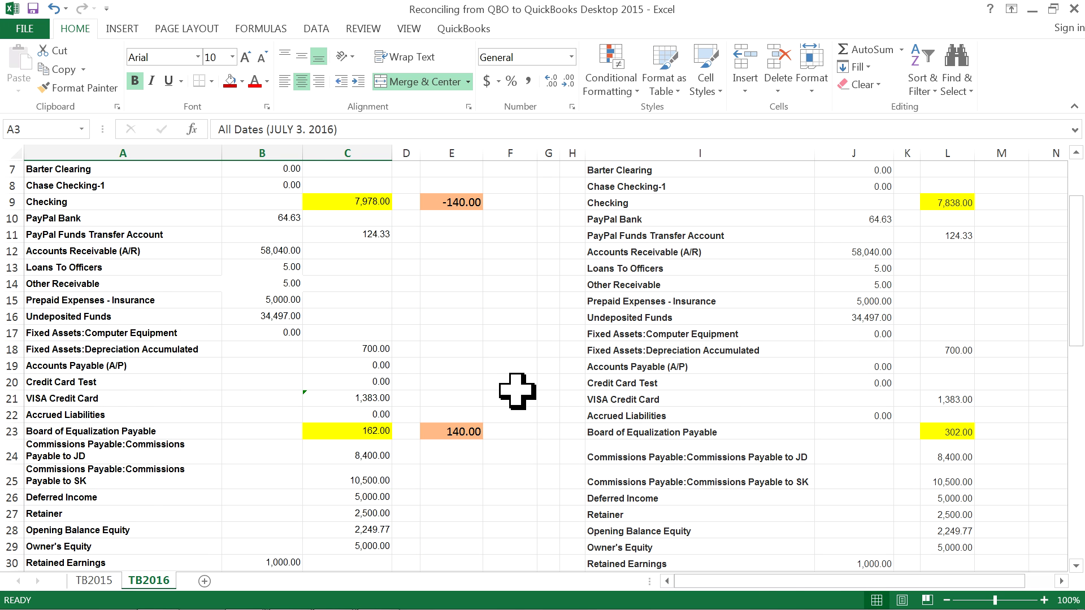
scroll(517, 391, up, 2)
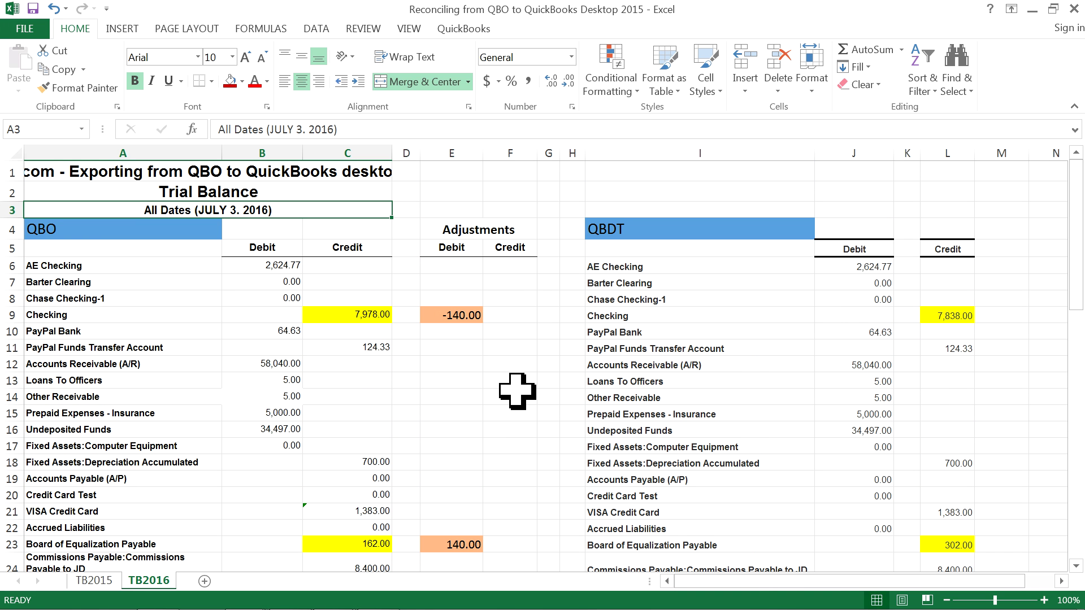
click(362, 316)
click(943, 316)
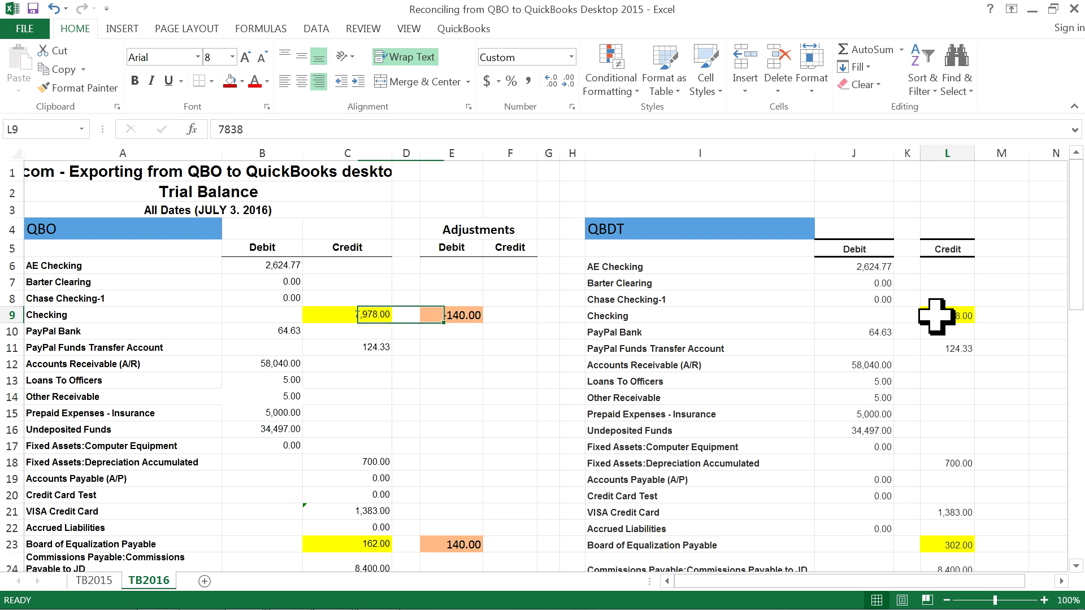
click(443, 315)
Step: Review the remaining TB2016 rows for adjustments and restore the workbook window beside QuickBooks Desktop
scroll(511, 375, down, 2)
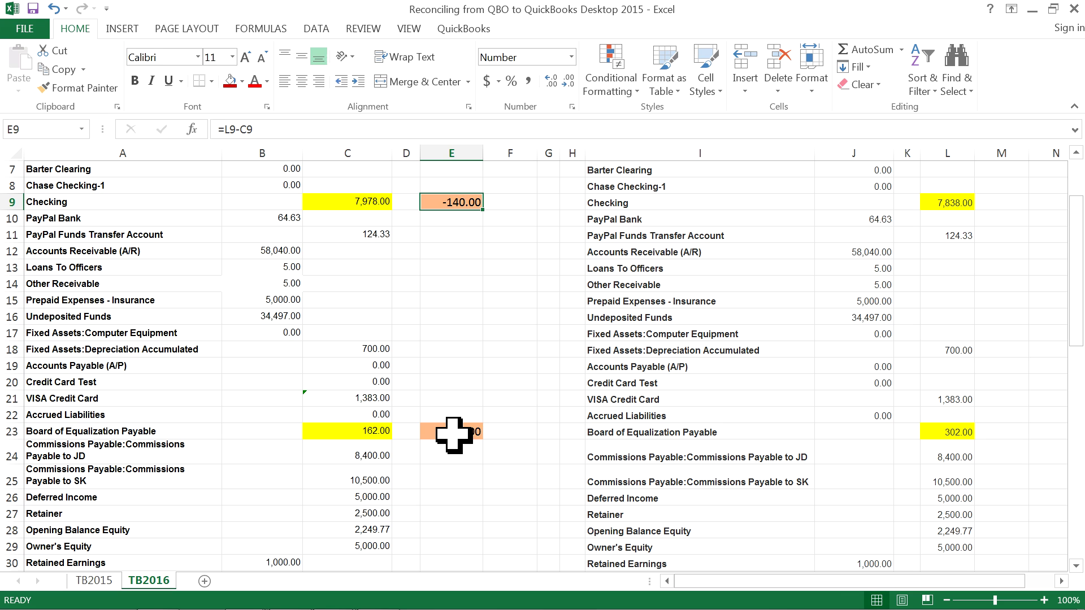
scroll(530, 430, down, 4)
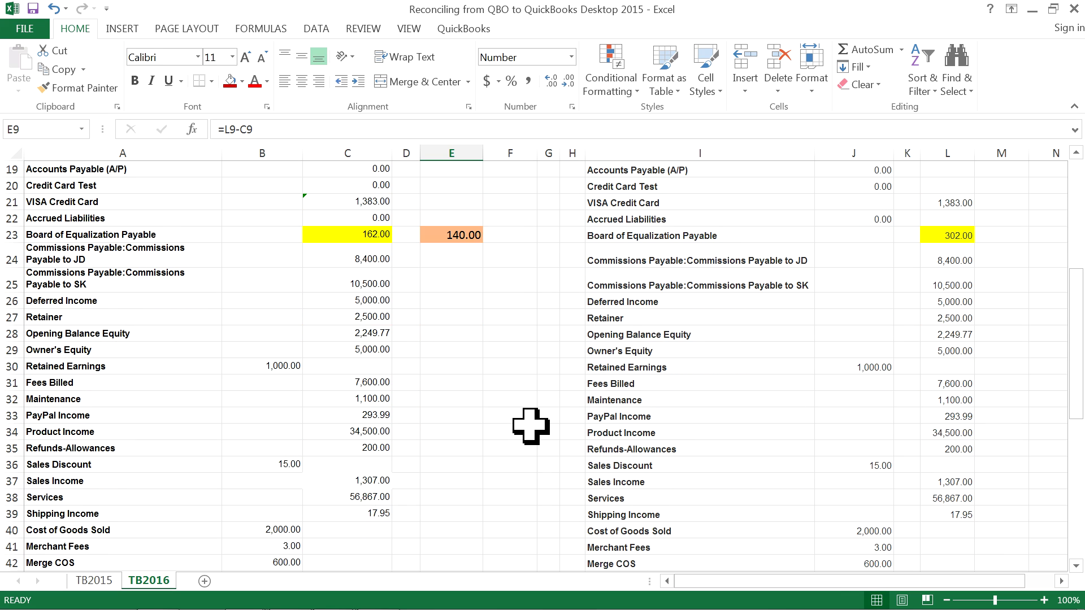
scroll(530, 426, down, 3)
scroll(531, 418, up, 9)
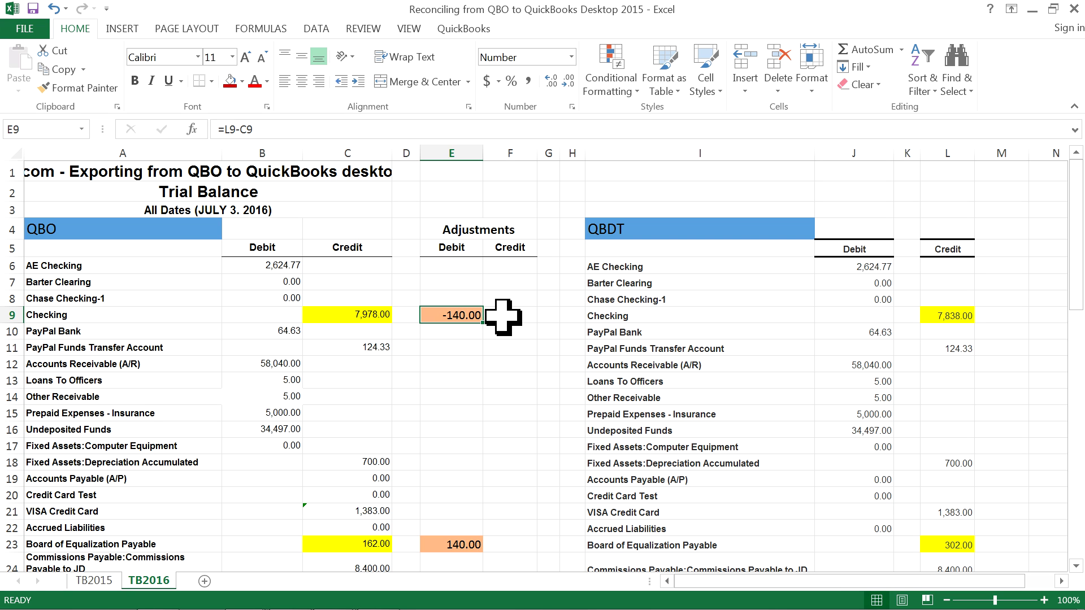
click(502, 317)
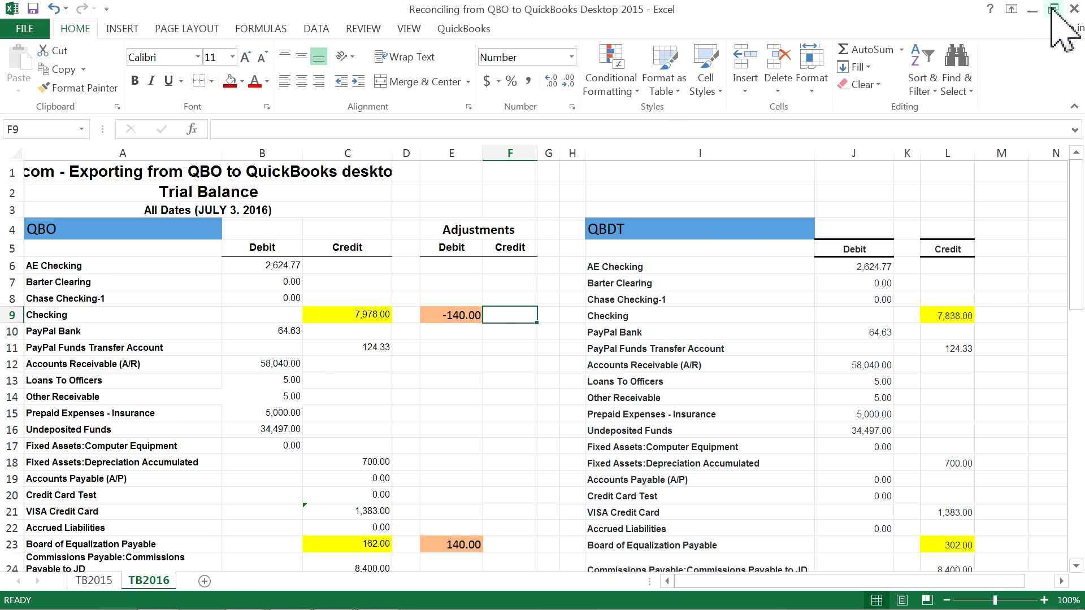
click(1053, 9)
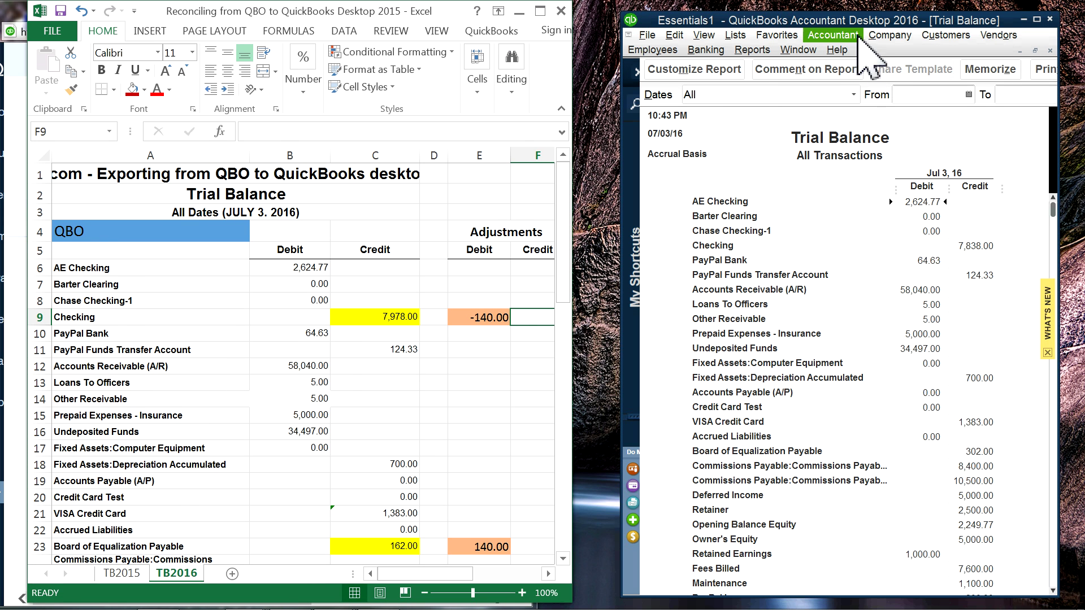
Step: Start a new general journal entry in QuickBooks Desktop dated 07/03/2016
click(890, 35)
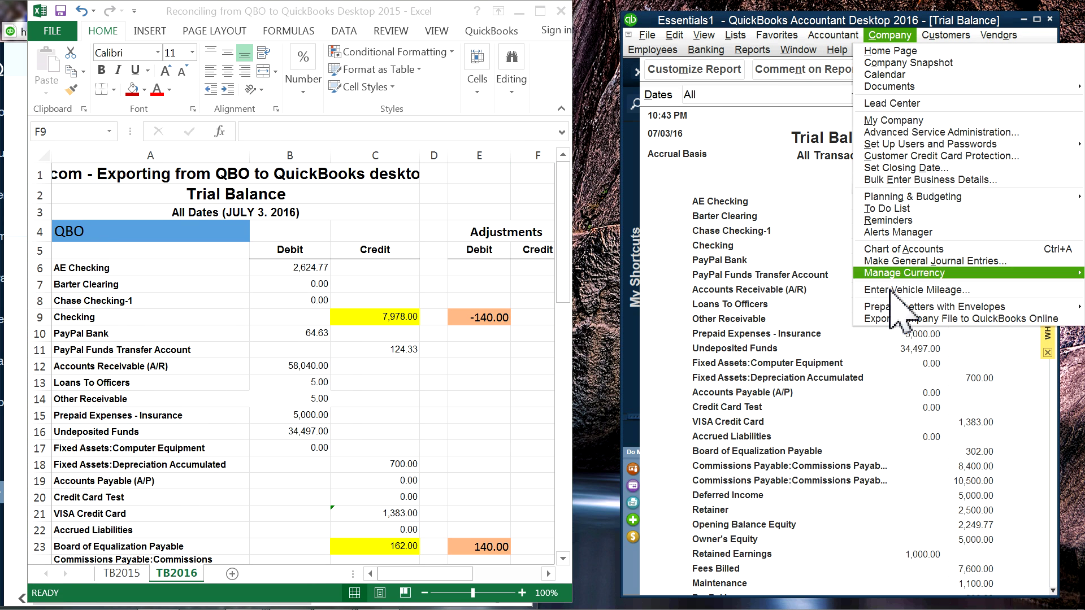
click(892, 261)
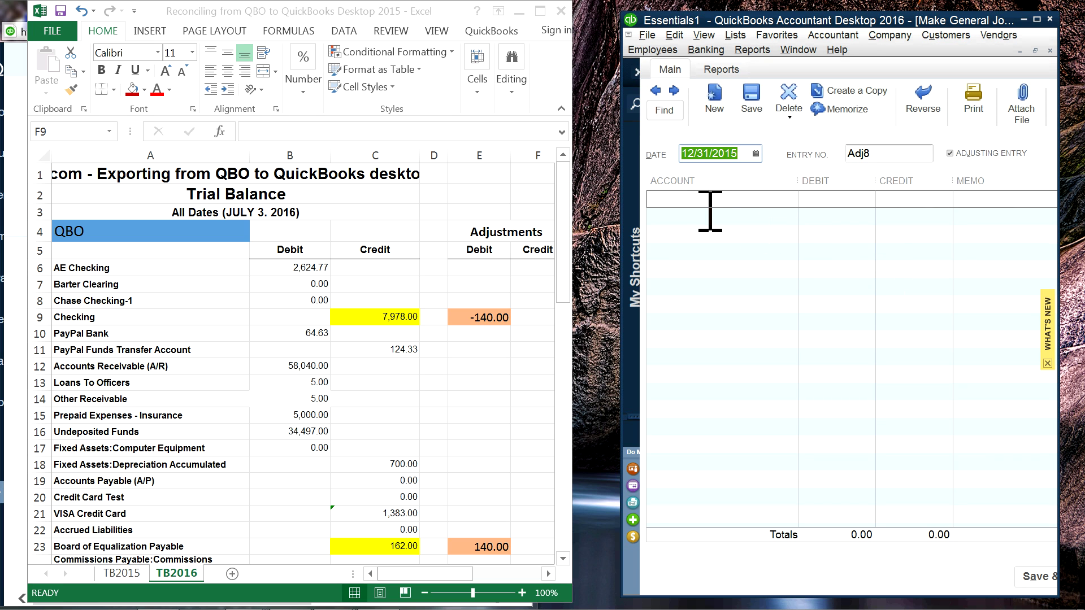
click(755, 153)
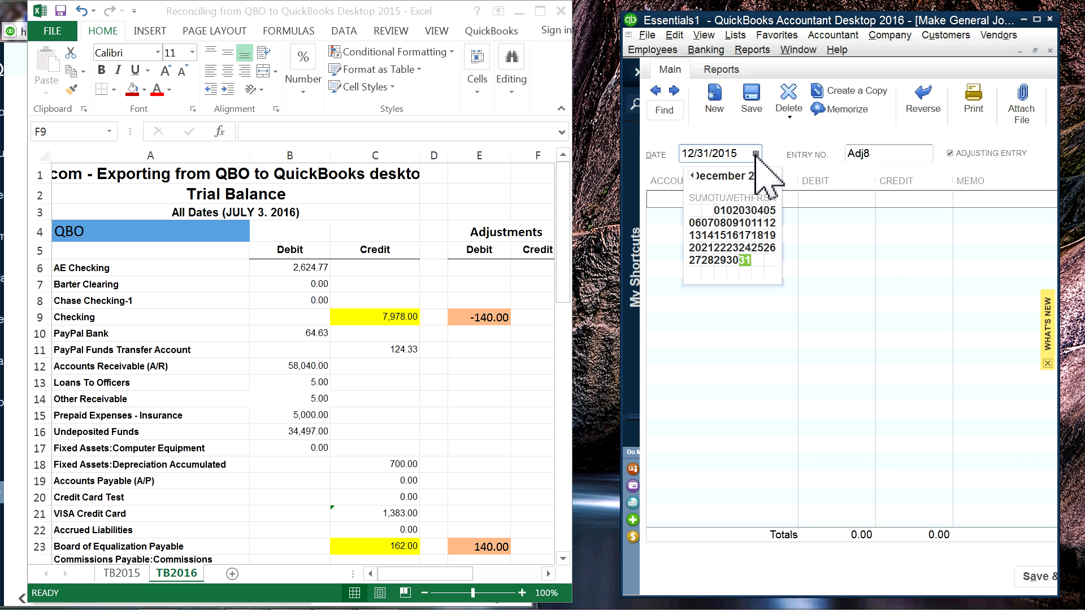
click(773, 176)
click(772, 176)
click(773, 176)
click(772, 176)
click(773, 176)
click(773, 176)
click(773, 176)
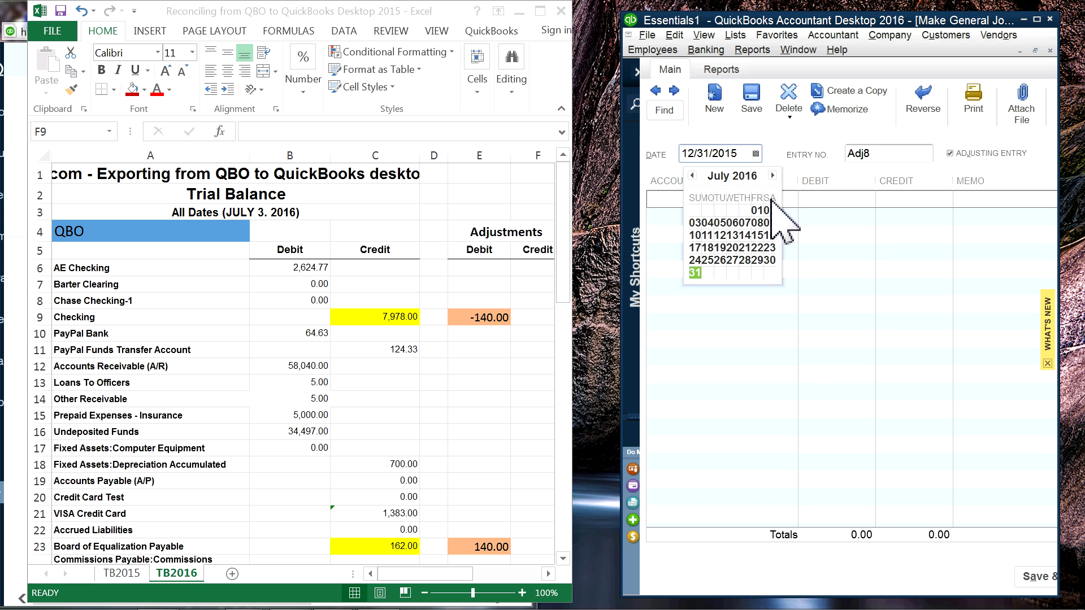
click(695, 222)
Step: Enter the first journal line for the Checking account with a credit of 140
click(704, 198)
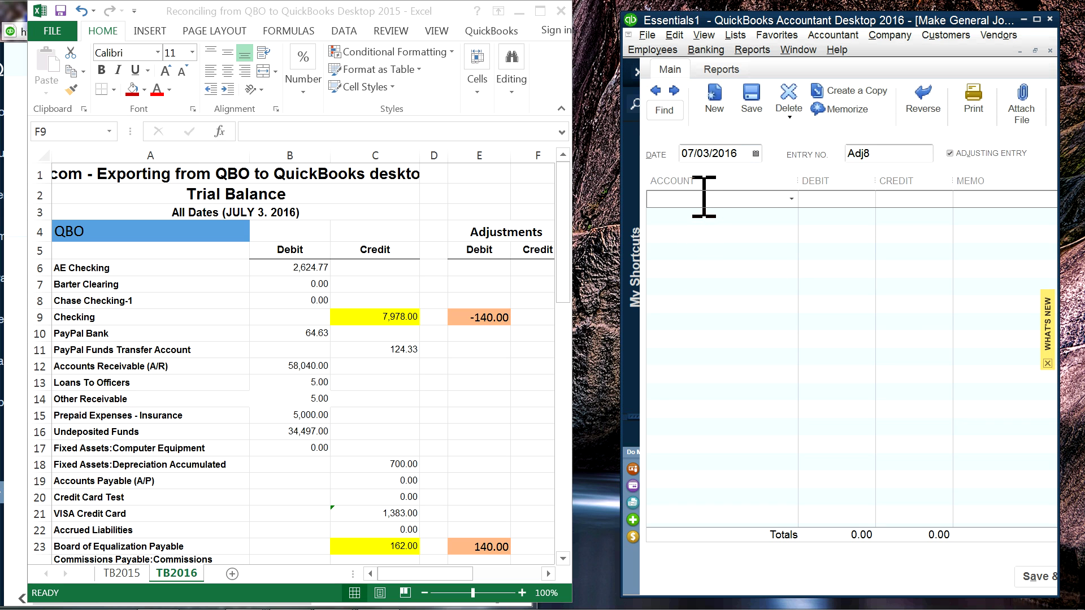
text(Checking)
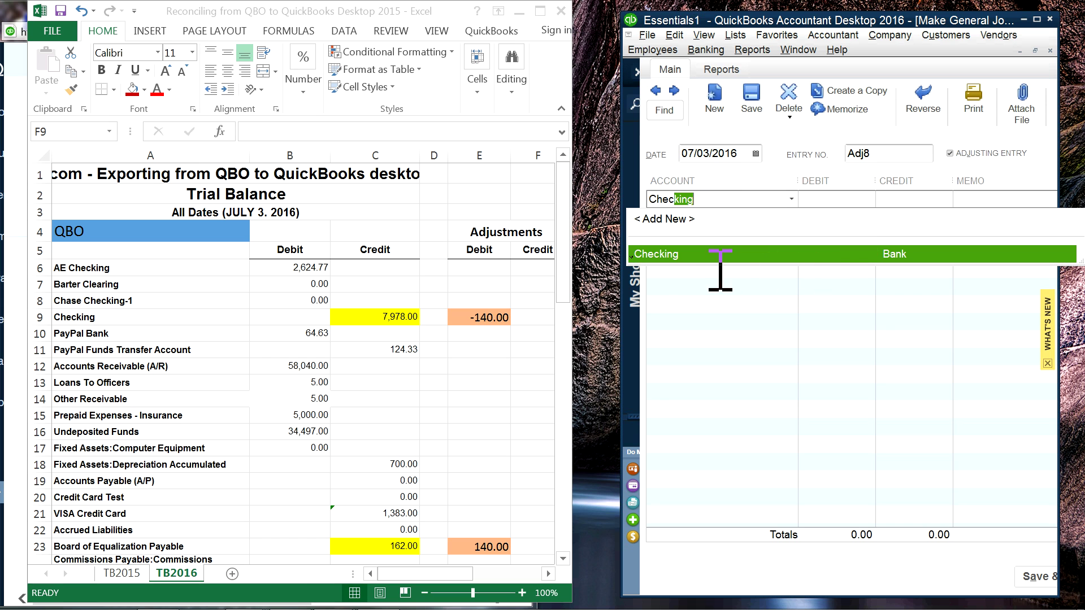
click(681, 254)
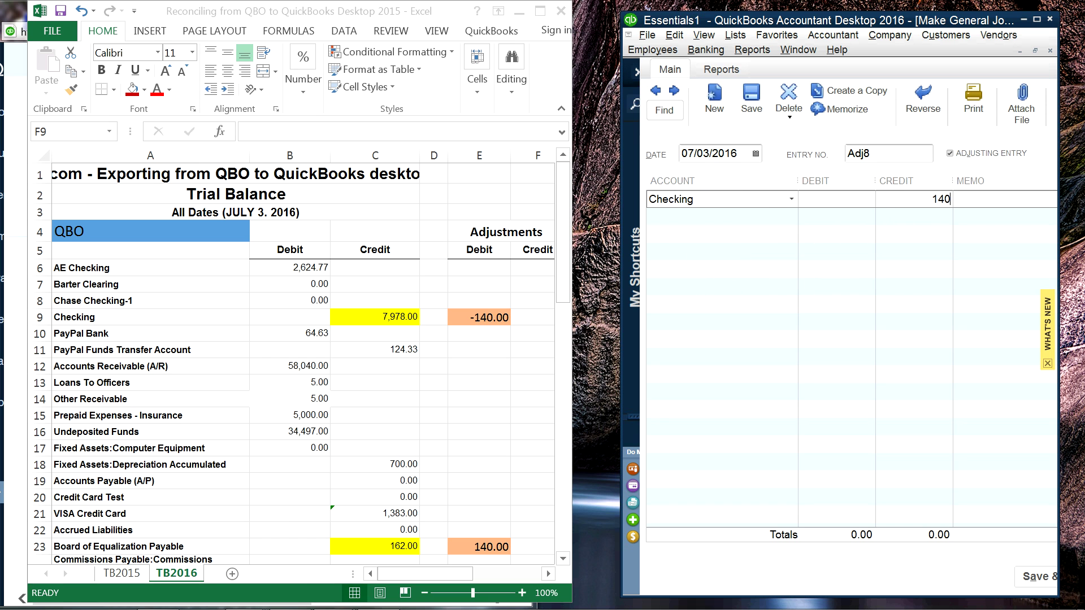
click(699, 216)
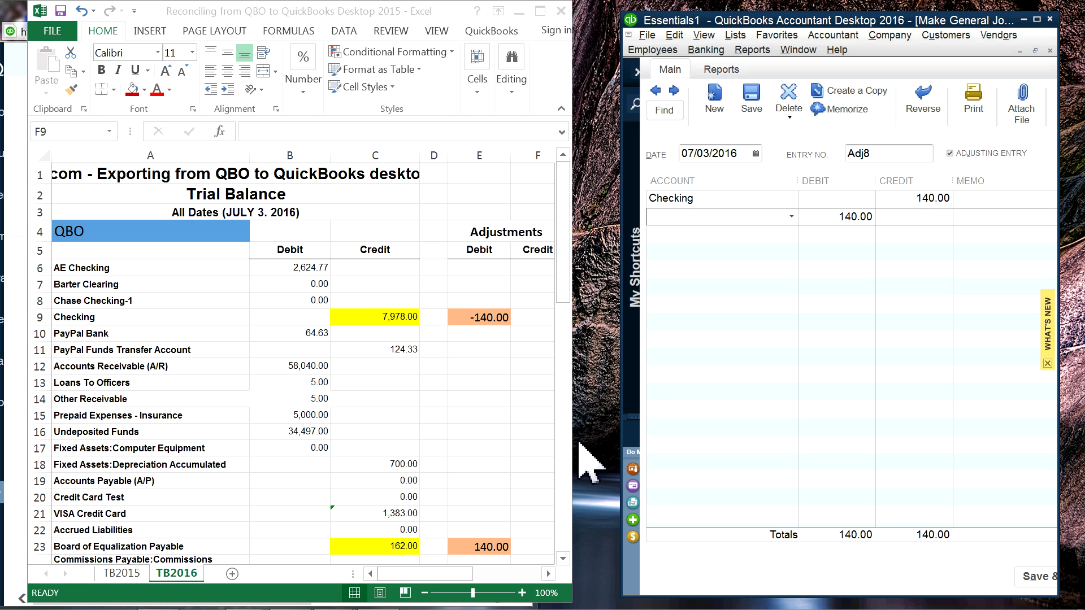
Step: Check the adjustments in the TB2016 sheet and assign the 140.00 debit line to Board of Equalization Payable
scroll(467, 484, down, 3)
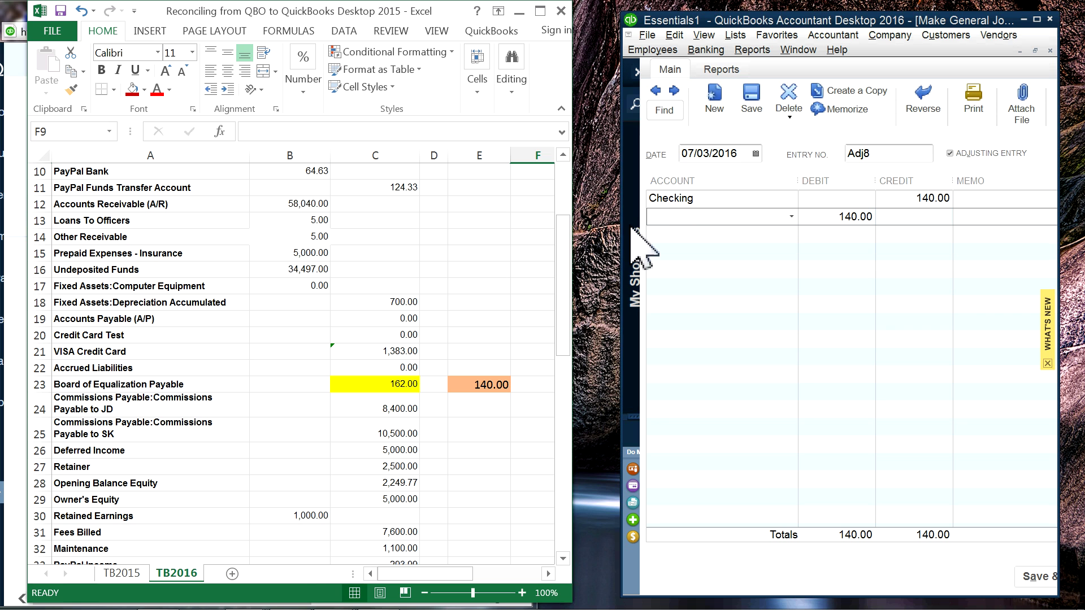
click(504, 249)
scroll(506, 247, up, 3)
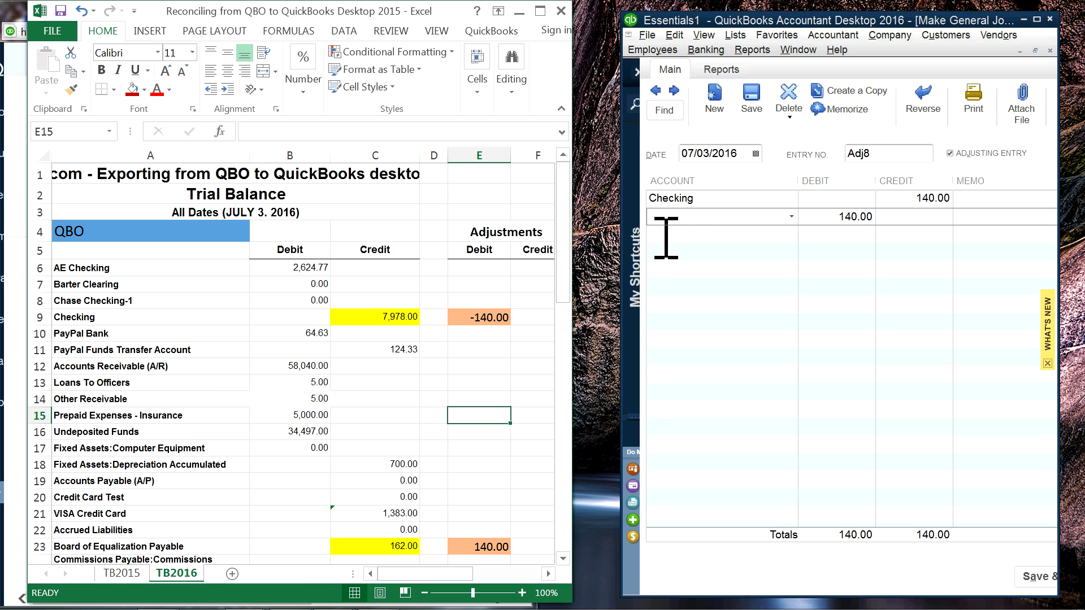
click(674, 217)
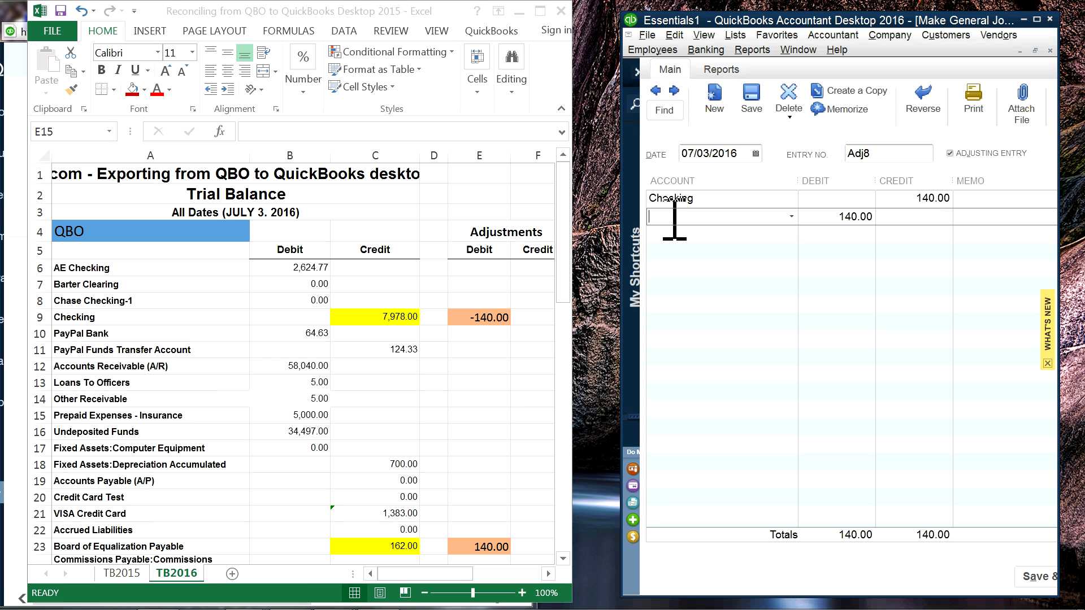
text(Boar)
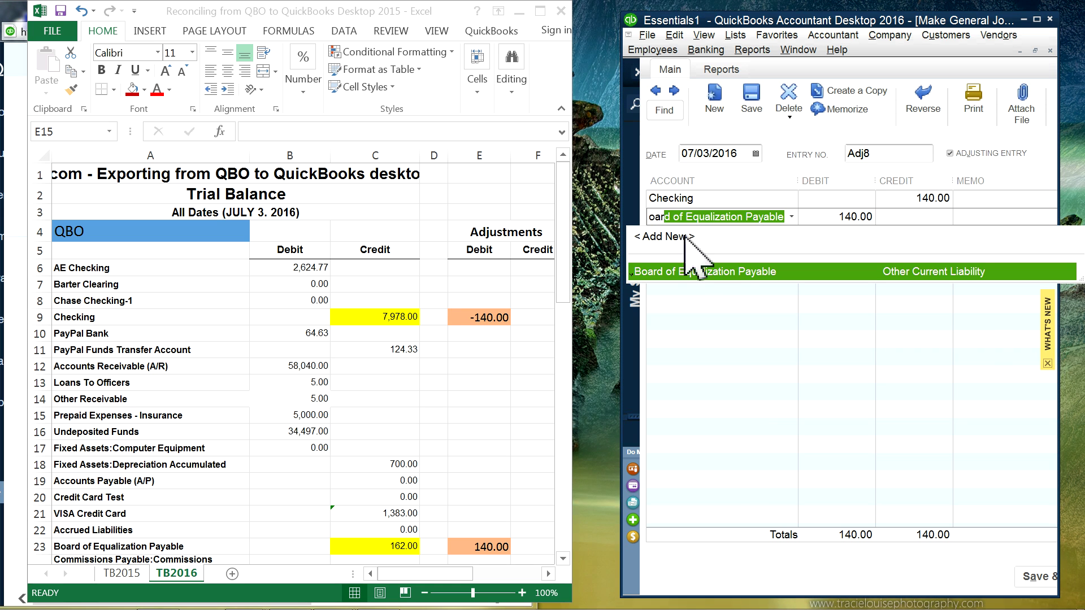
click(703, 270)
key(Tab)
key(Tab)
key(Tab)
key(Tab)
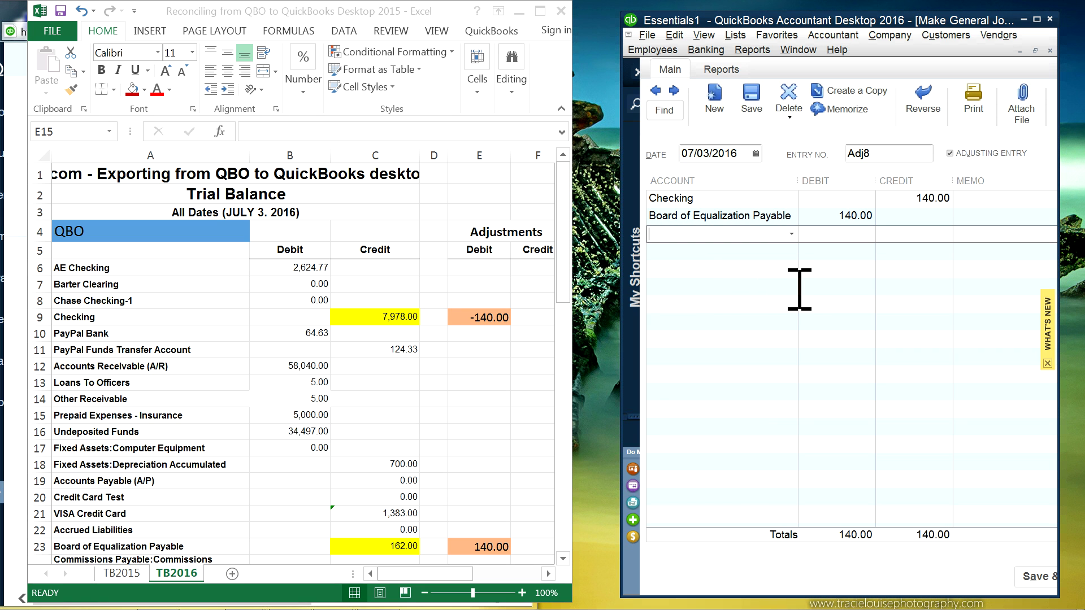
Step: Add the memo "qbo to qbdt coversion adj." to both journal lines and save the entry, starting a new one
drag(857, 24, 728, 23)
click(853, 192)
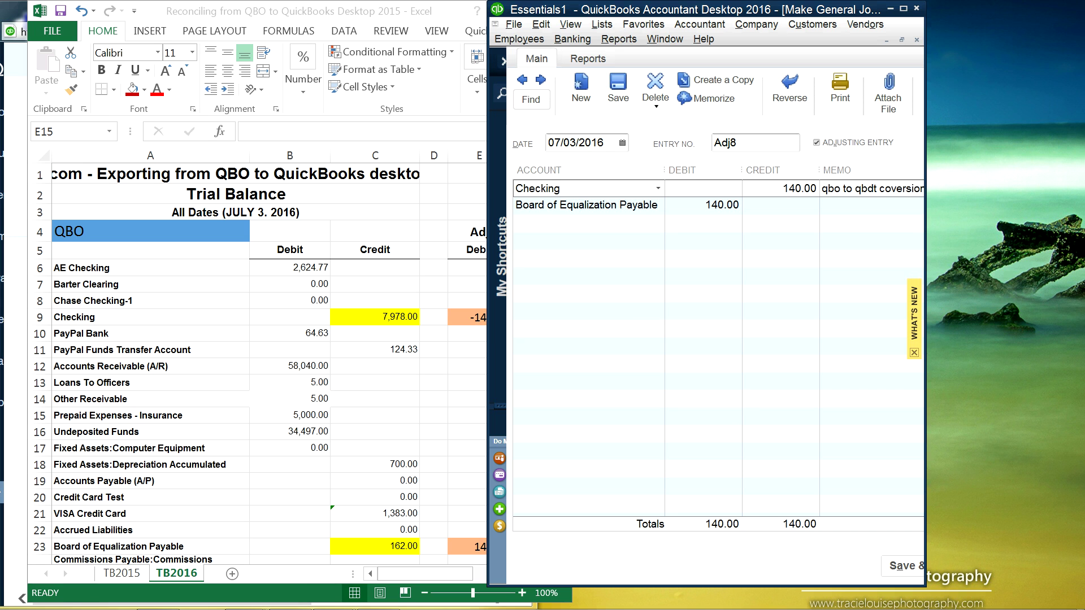
click(903, 9)
drag(596, 170, 455, 176)
right_click(480, 170)
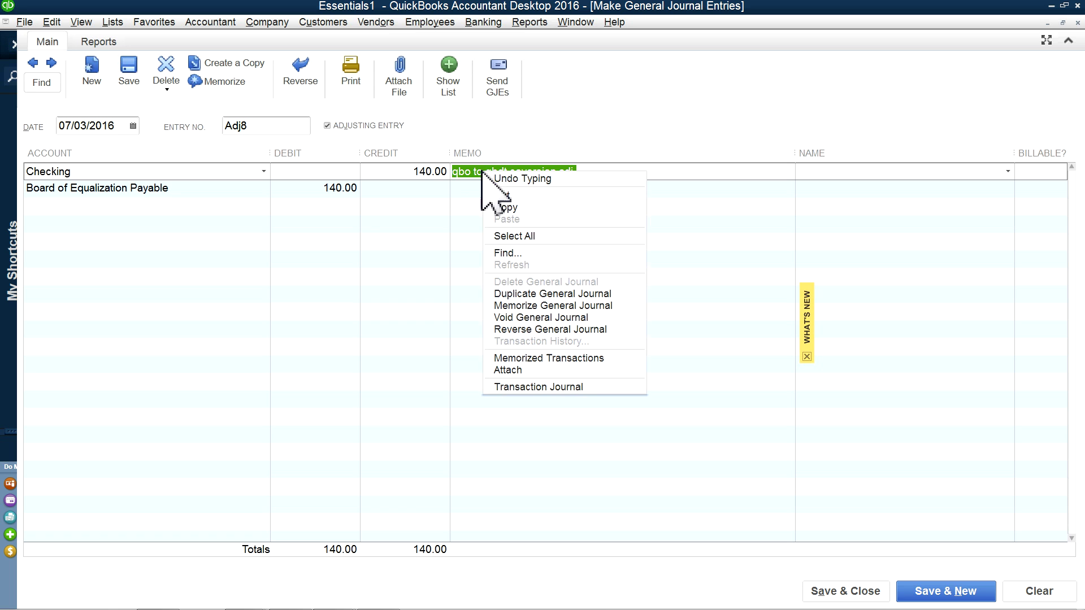
click(496, 211)
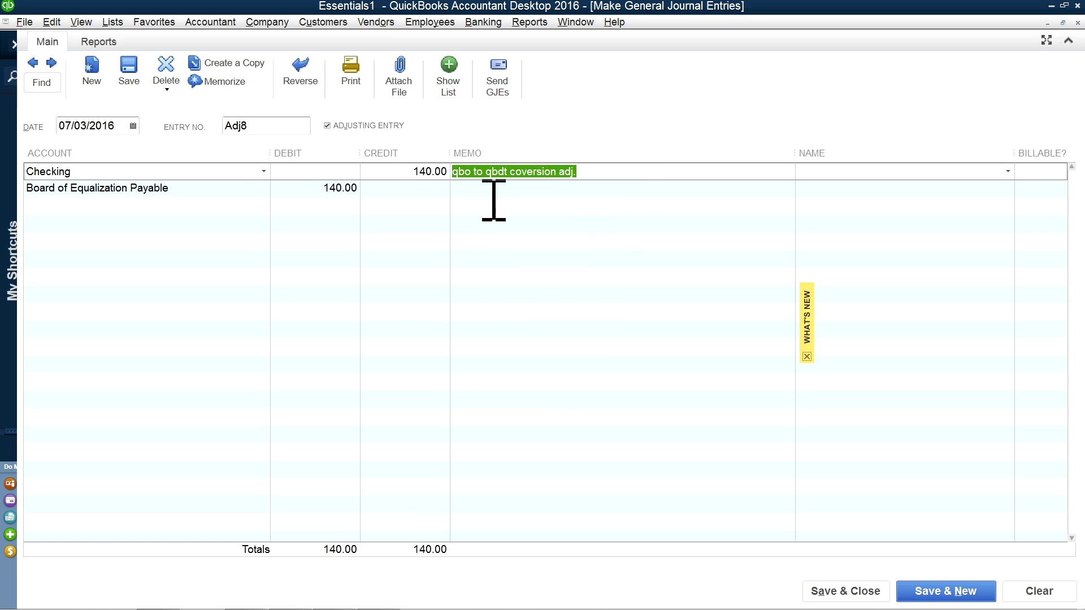
right_click(494, 195)
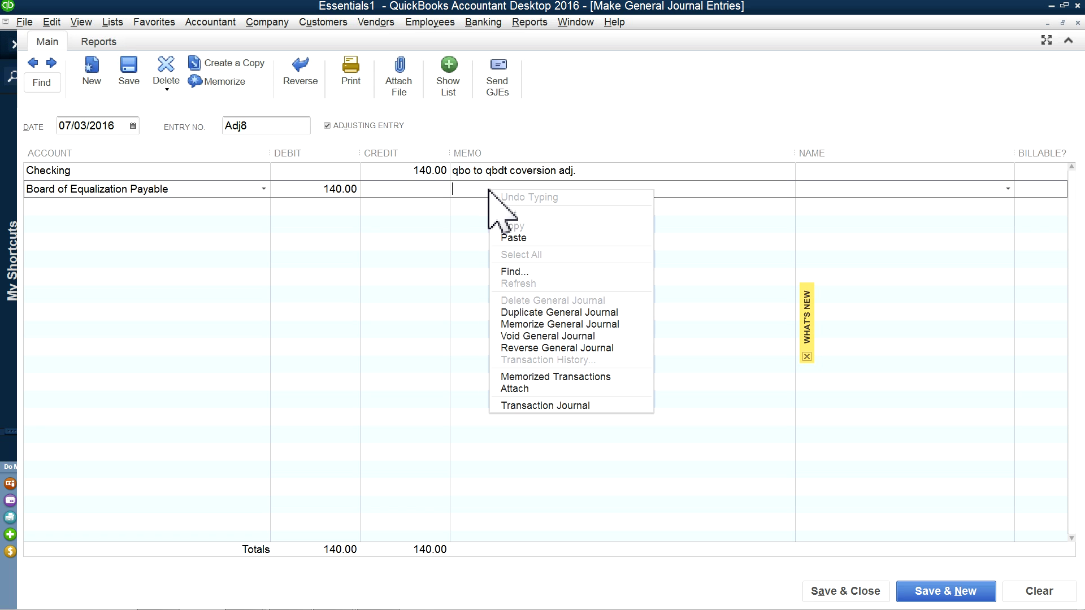
click(507, 234)
click(925, 592)
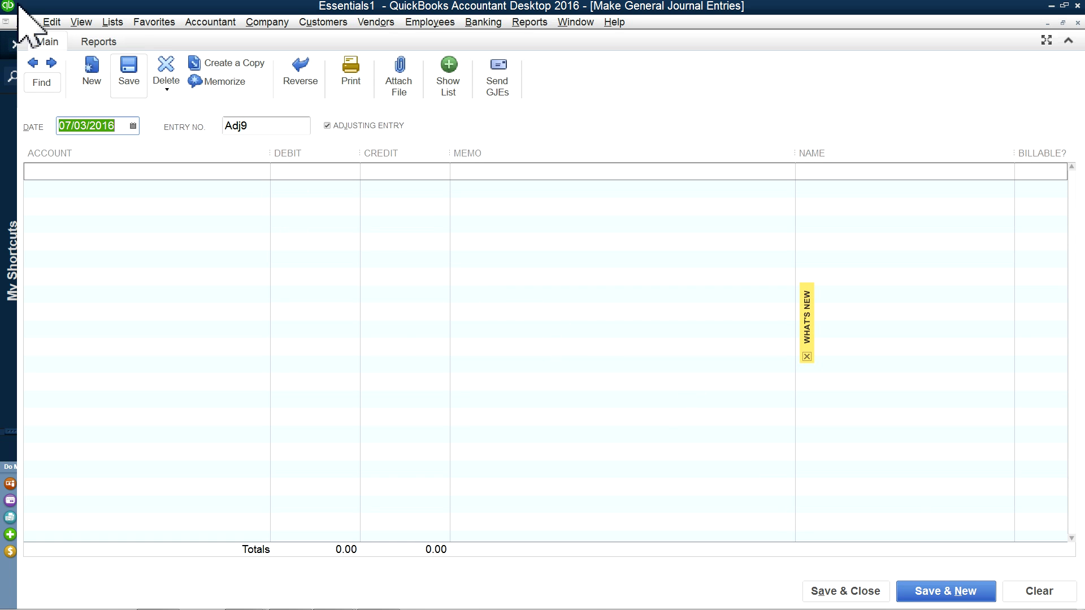
Step: Go back through the earlier journal entries to the adjusting entry Adj7 dated 12/31/2015
click(29, 63)
click(29, 63)
click(29, 62)
click(30, 63)
click(30, 63)
click(30, 63)
click(29, 62)
click(29, 63)
click(29, 63)
click(29, 63)
click(30, 62)
click(29, 62)
click(30, 62)
click(29, 62)
click(30, 63)
click(29, 63)
click(29, 63)
click(29, 63)
click(29, 63)
click(30, 63)
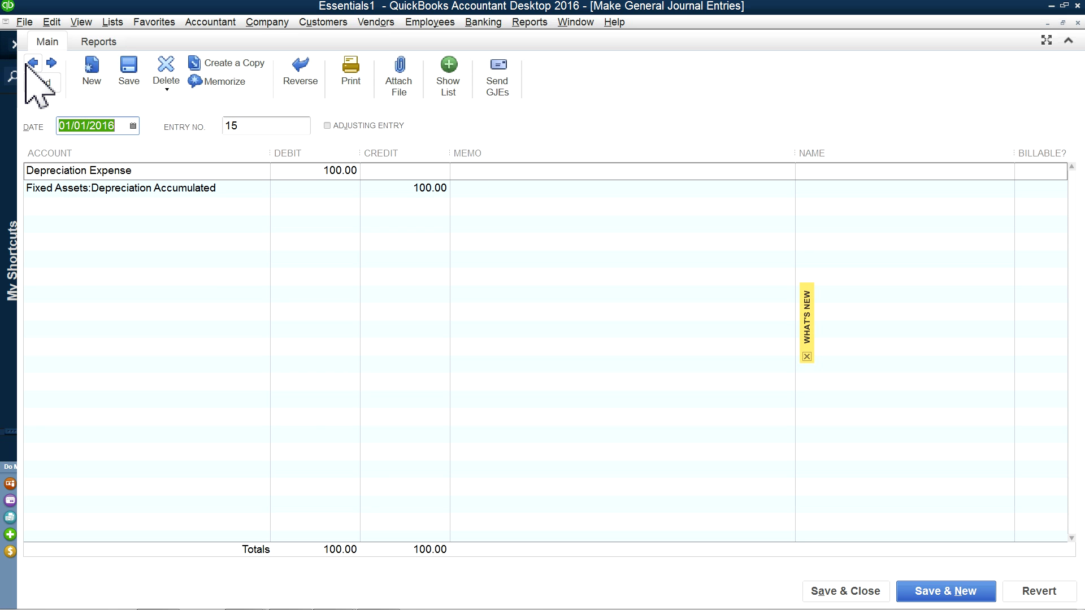
click(29, 63)
click(29, 62)
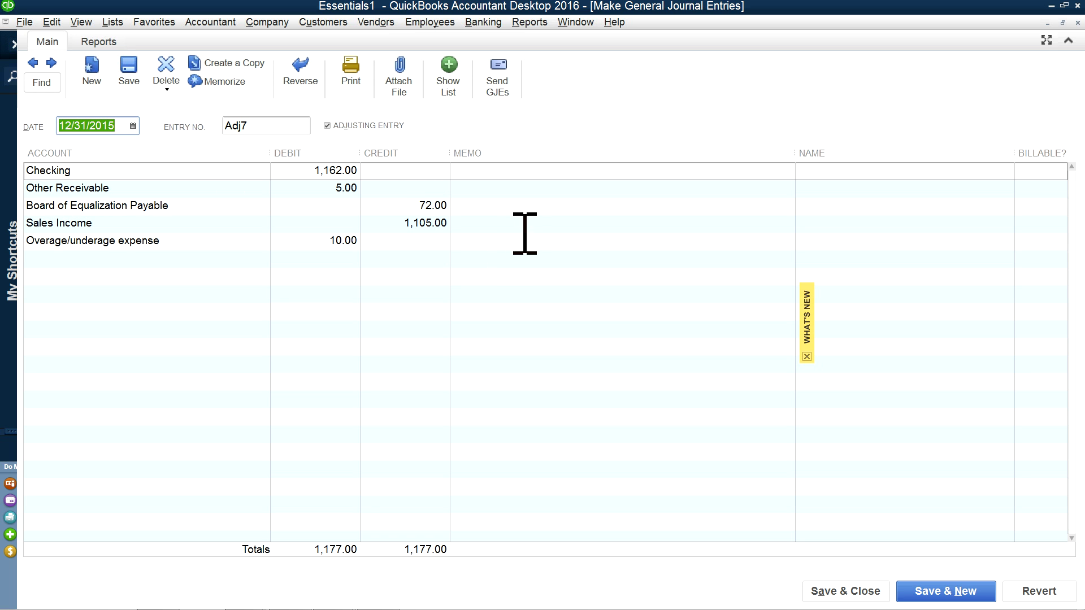
Step: Paste the memo "qbo to qbdt coversion adj." into the Checking, Other Receivable and Board of Equalization Payable lines of entry Adj7
click(515, 171)
right_click(516, 167)
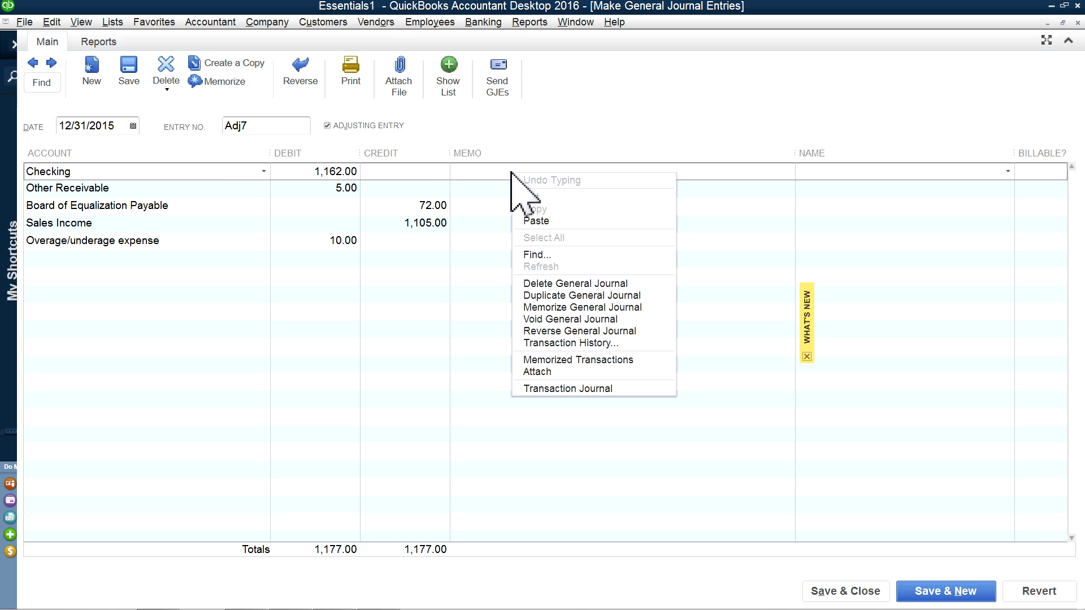
click(532, 221)
click(512, 189)
right_click(507, 192)
click(523, 246)
click(491, 207)
right_click(491, 207)
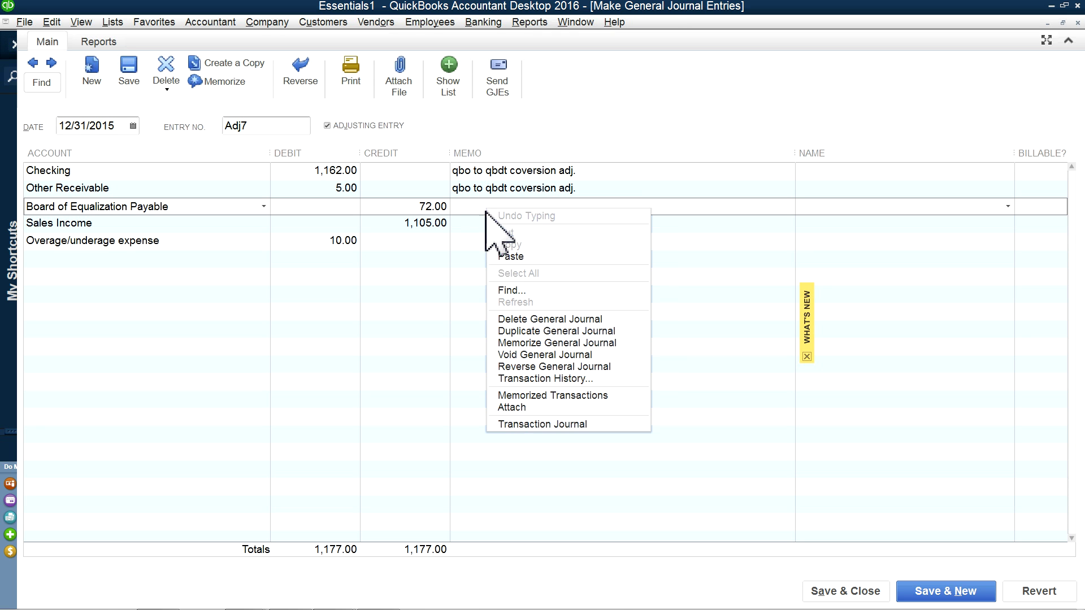
click(504, 255)
Step: Add the same memo to the Sales Income and Overage/underage expense lines, then save and close the entry, accepting the past-date change
click(499, 225)
right_click(497, 227)
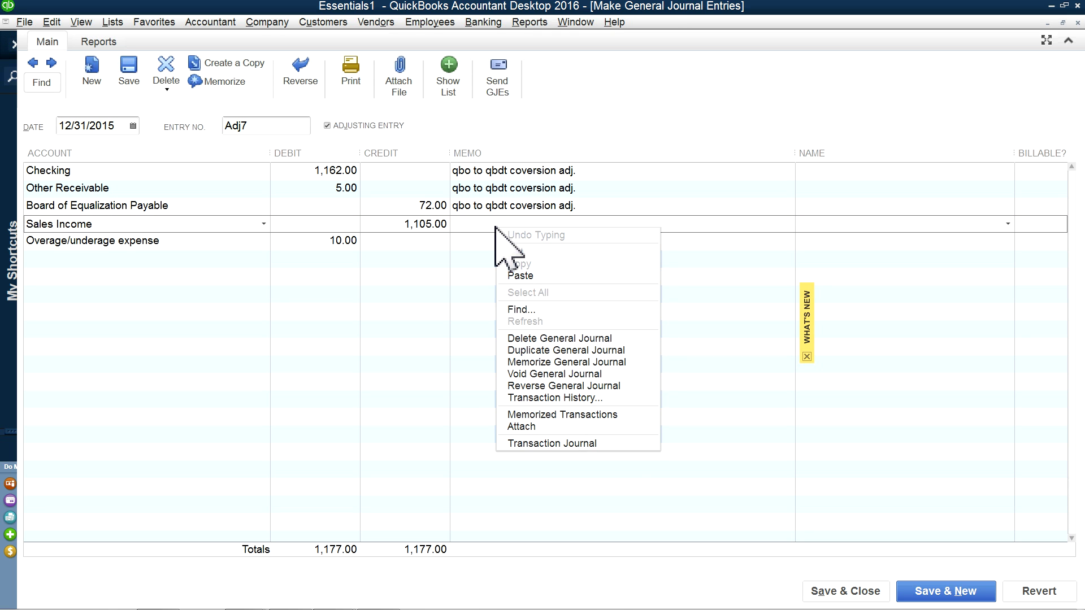
click(519, 275)
click(487, 242)
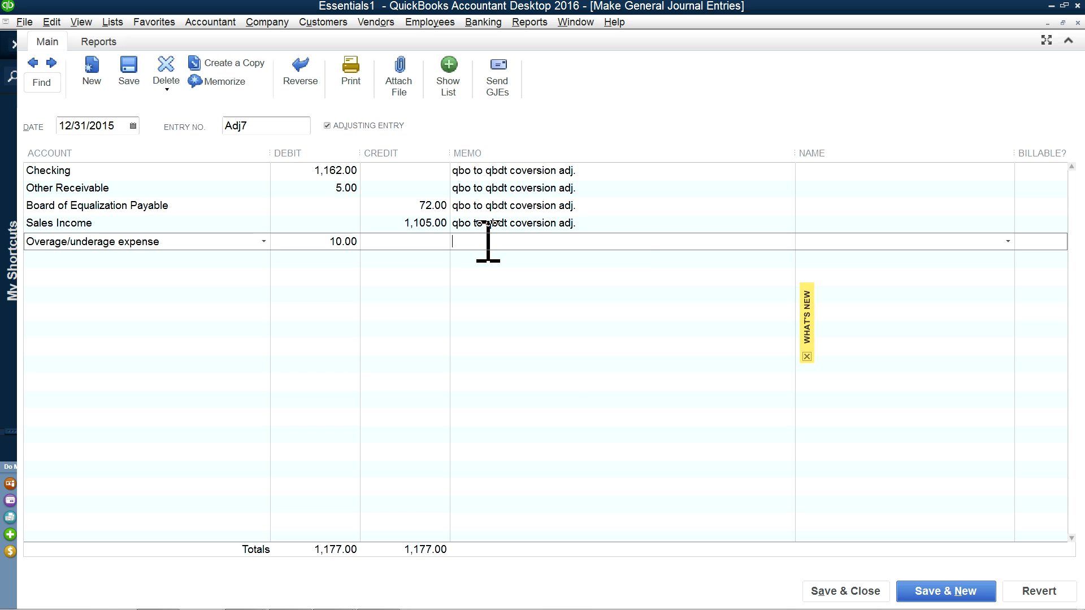
right_click(484, 242)
click(502, 288)
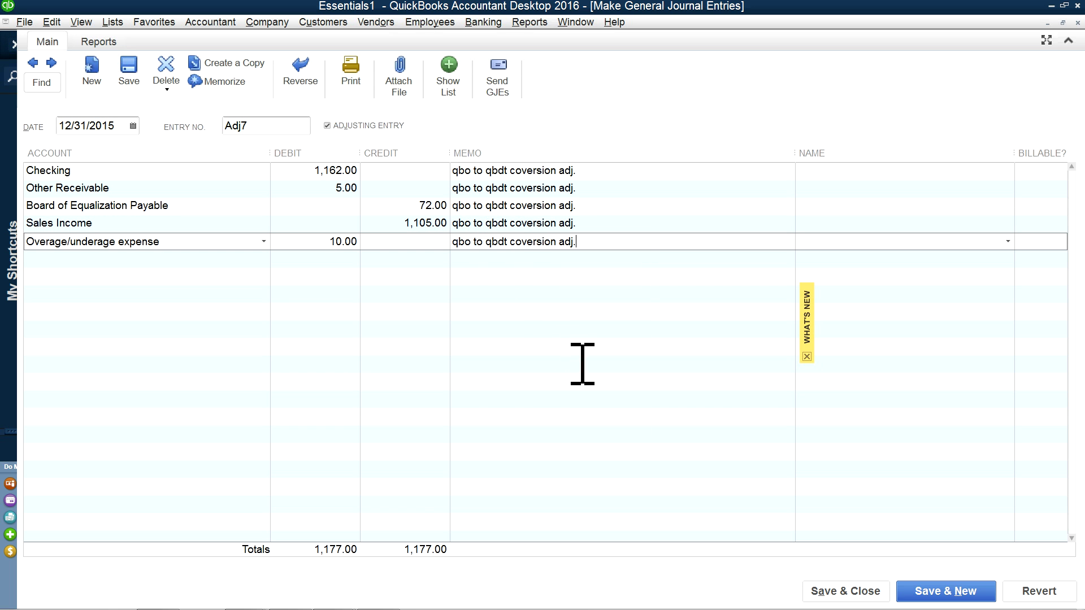
click(847, 593)
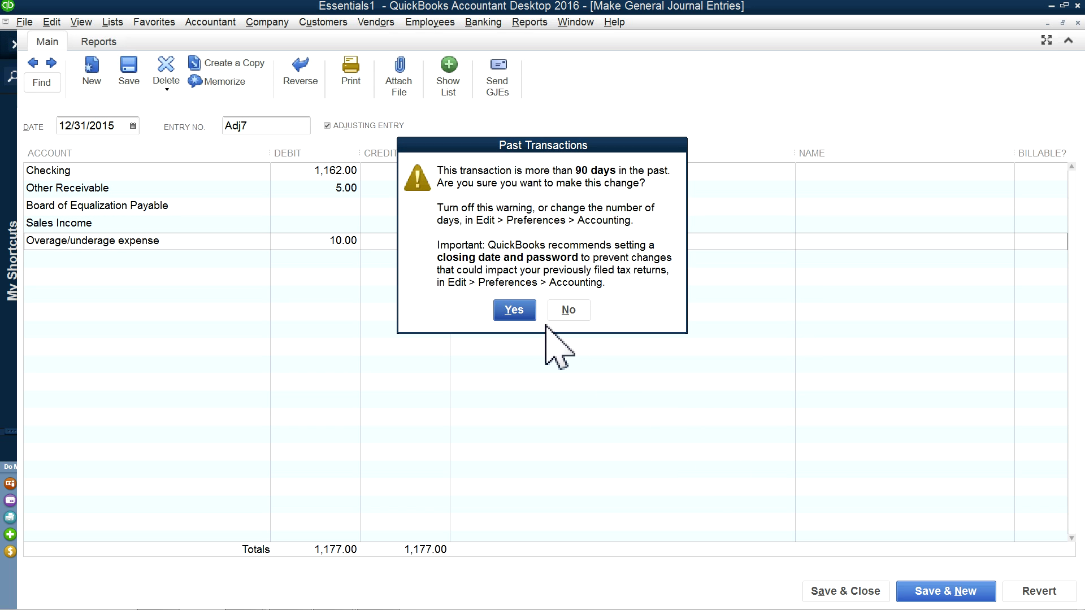
click(514, 311)
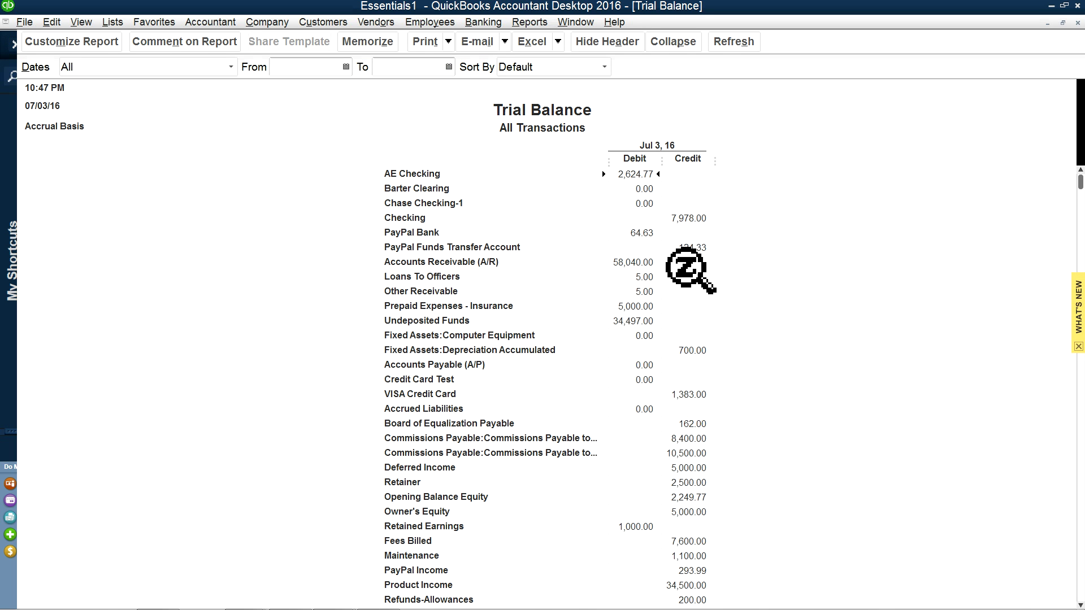
Step: Place the desktop Trial Balance window beside the QuickBooks Online Trial Balance, with the Excel workbook minimized
click(1065, 6)
drag(769, 12, 822, 13)
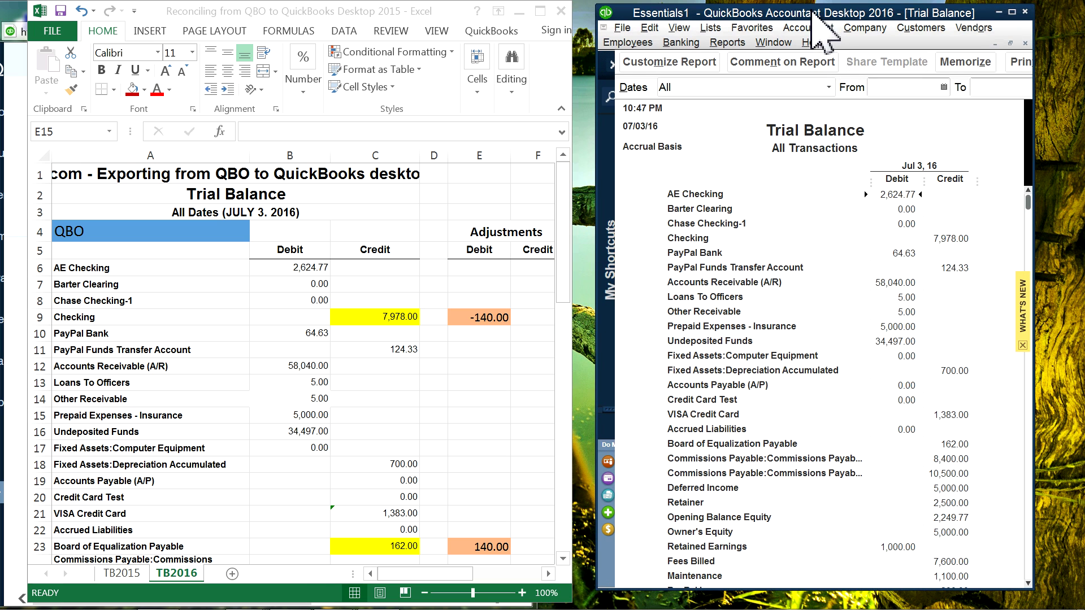
click(511, 11)
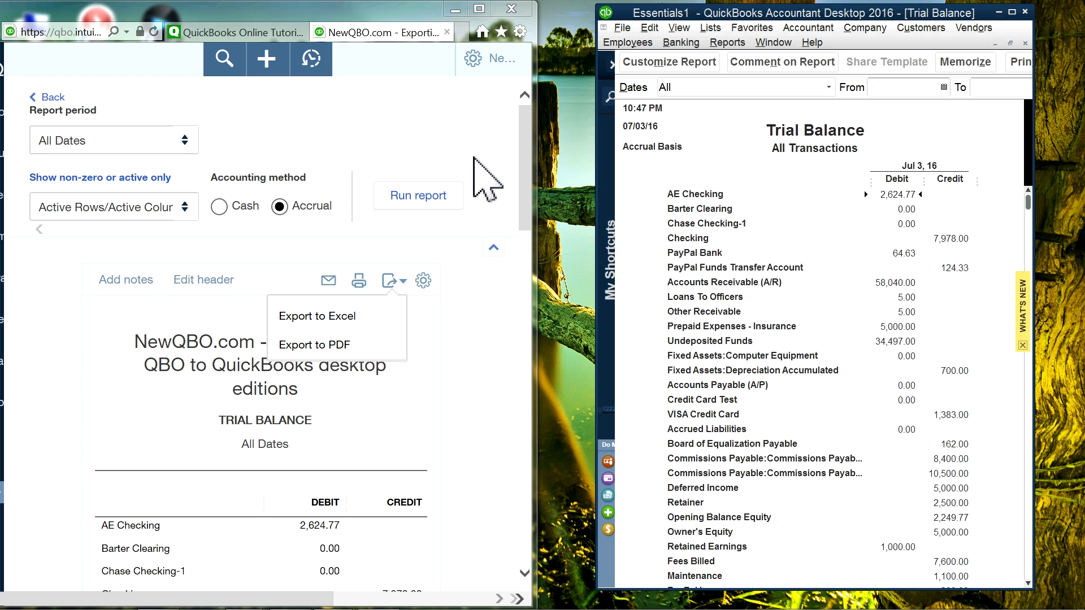
Step: Compare the account balances and totals of the QuickBooks Online and desktop Trial Balance reports for all dates
scroll(527, 193, down, 2)
drag(526, 197, 521, 244)
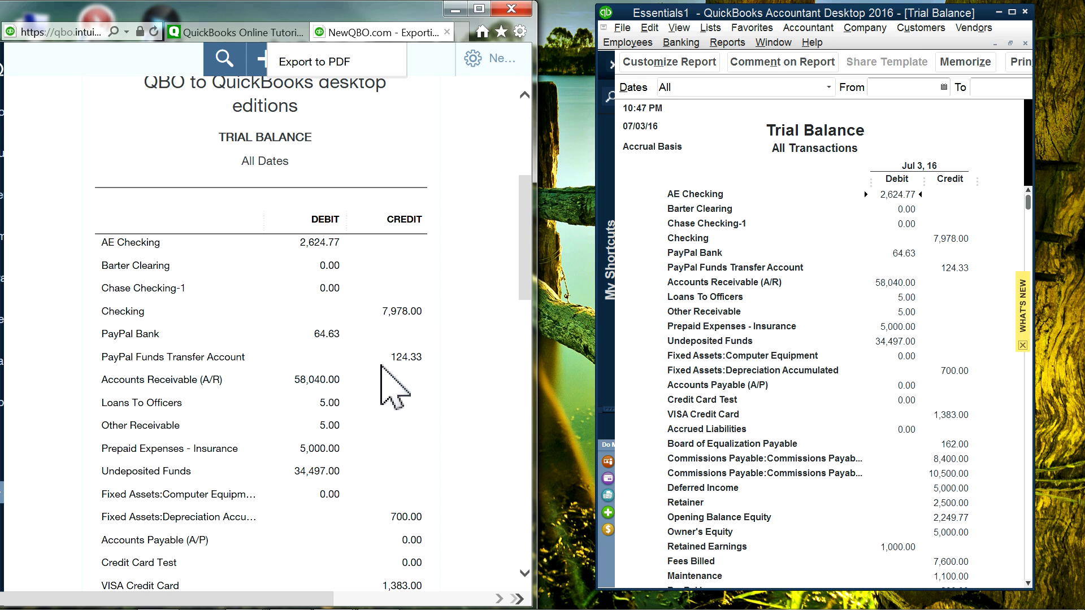
drag(523, 264, 520, 511)
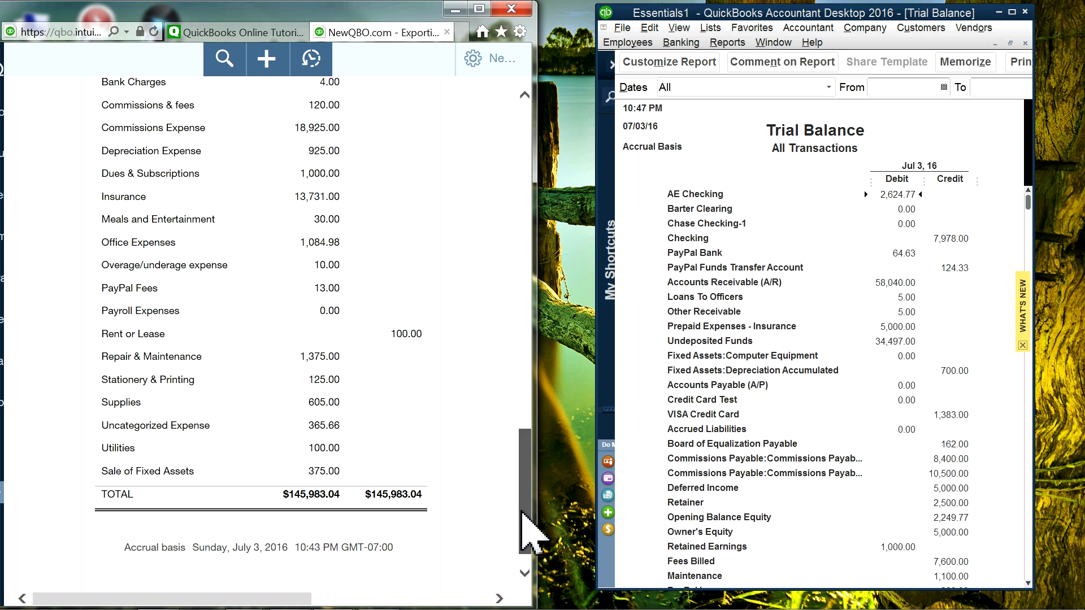
scroll(993, 215, down, 10)
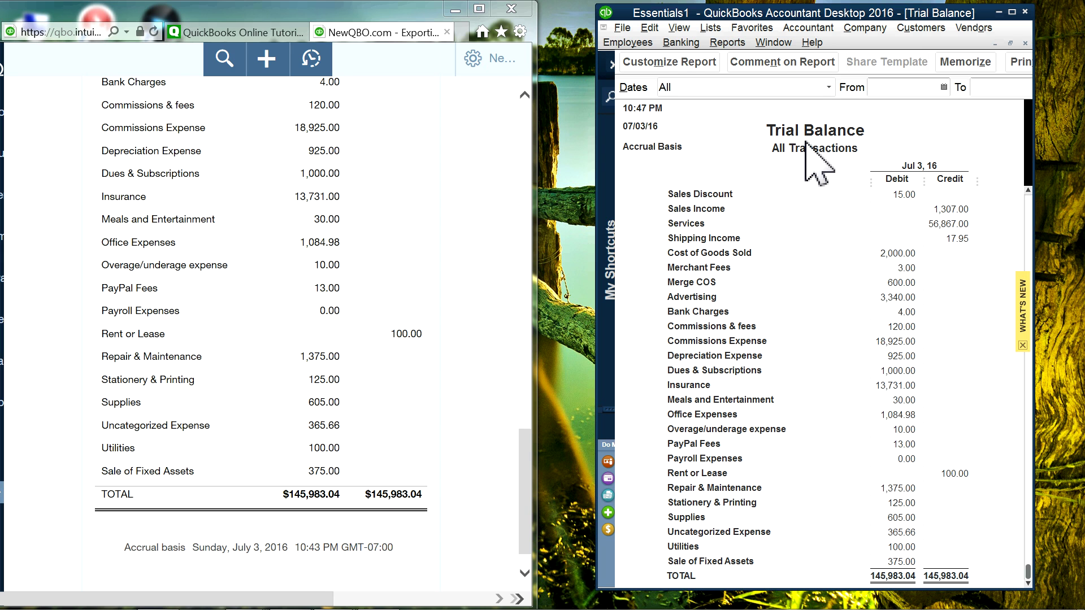
drag(761, 13, 733, 13)
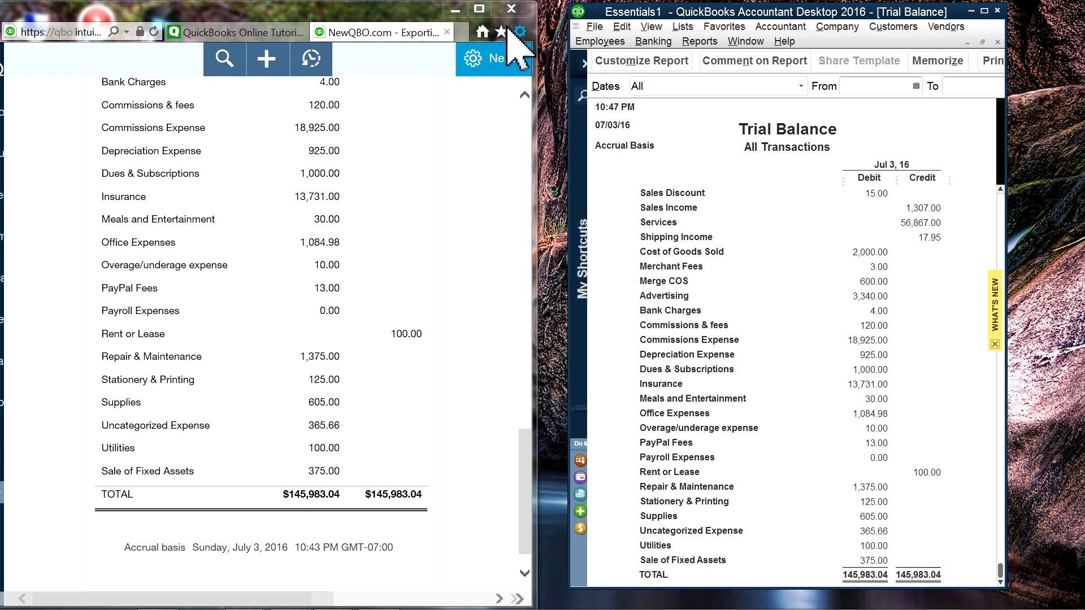
Step: Maximize the browser, return to the start of the online Trial Balance and switch to the NewQBO.com tutorials page
click(479, 9)
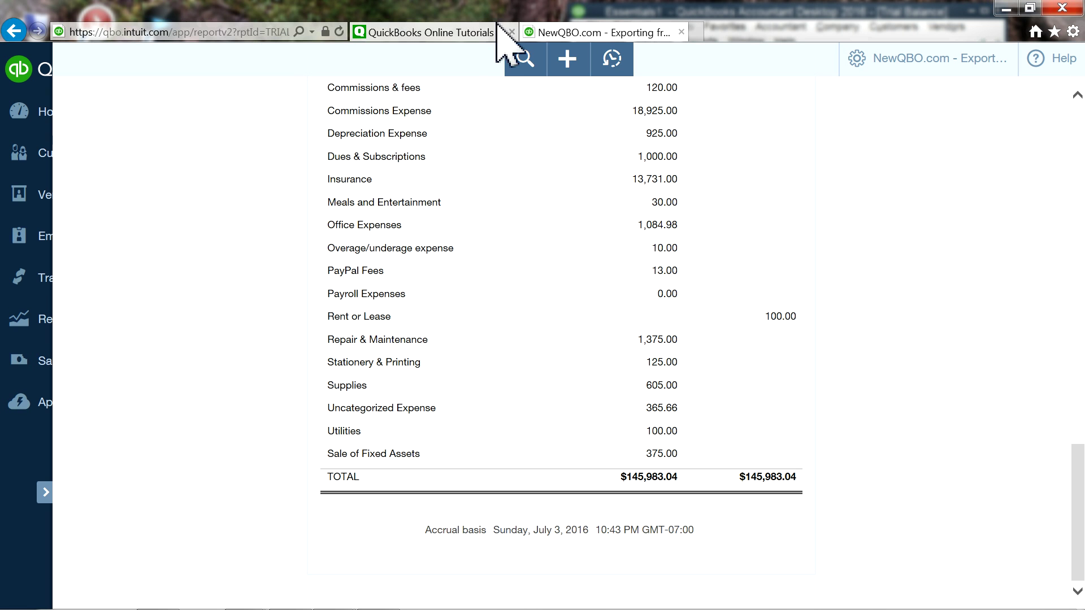
scroll(779, 133, up, 15)
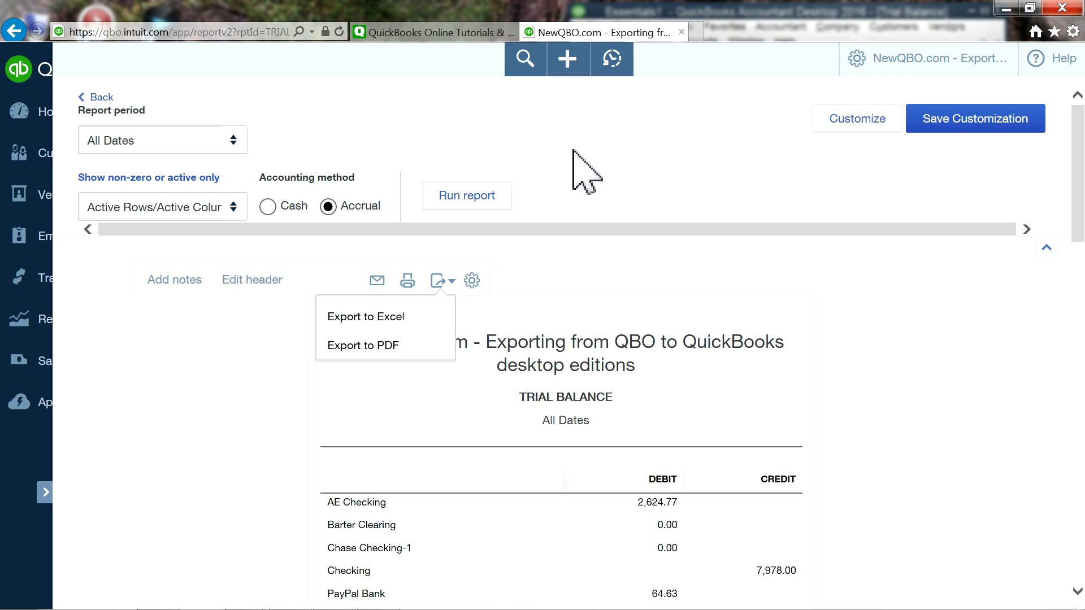
click(432, 32)
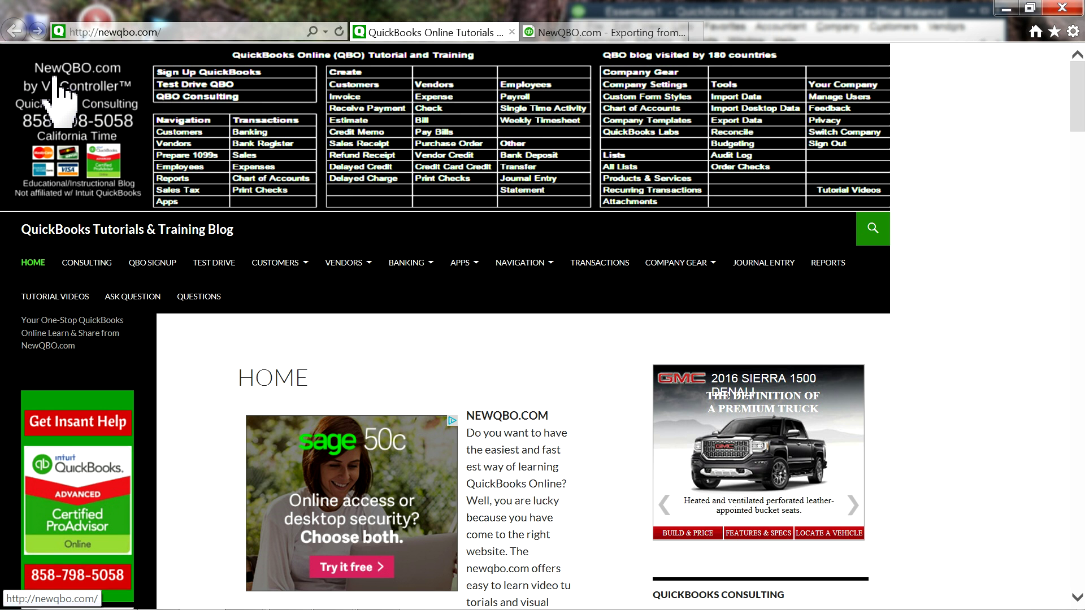